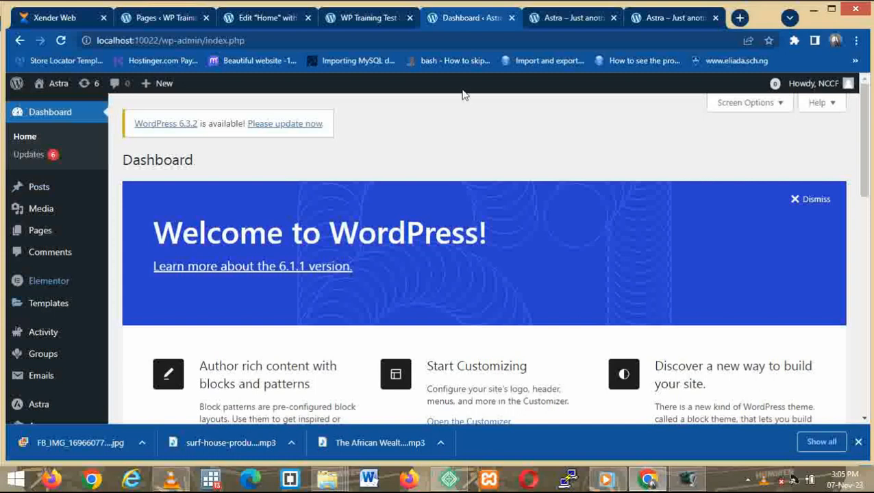
Create a new WordPress page and give it the title "Test Page 1"
mouse_move(864, 114)
mouse_down()
mouse_move(868, 135)
mouse_move(865, 113)
mouse_up()
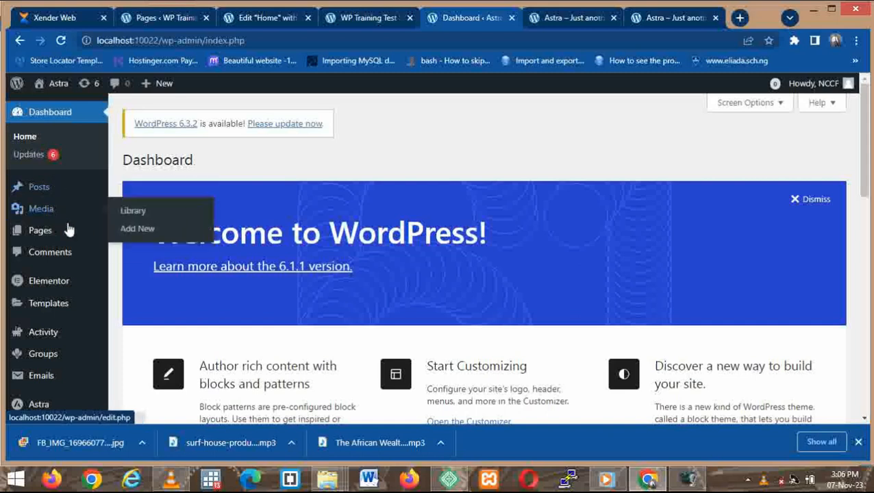
mouse_move(65, 283)
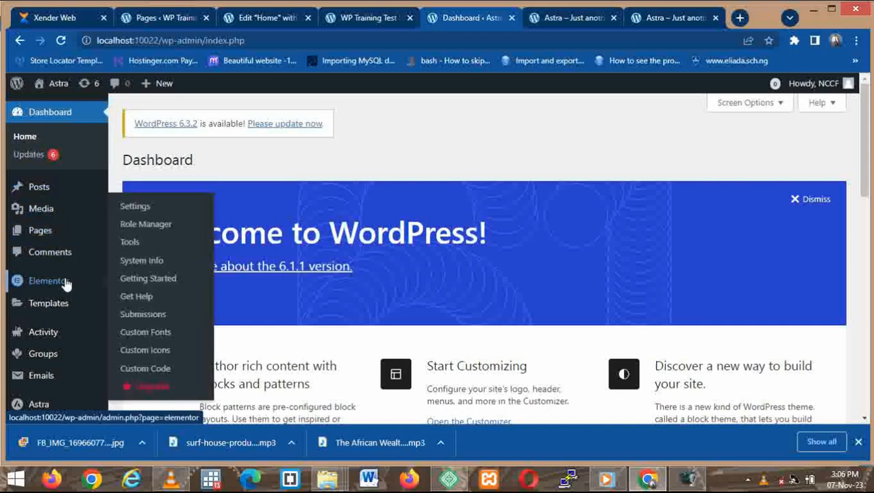
mouse_move(60, 232)
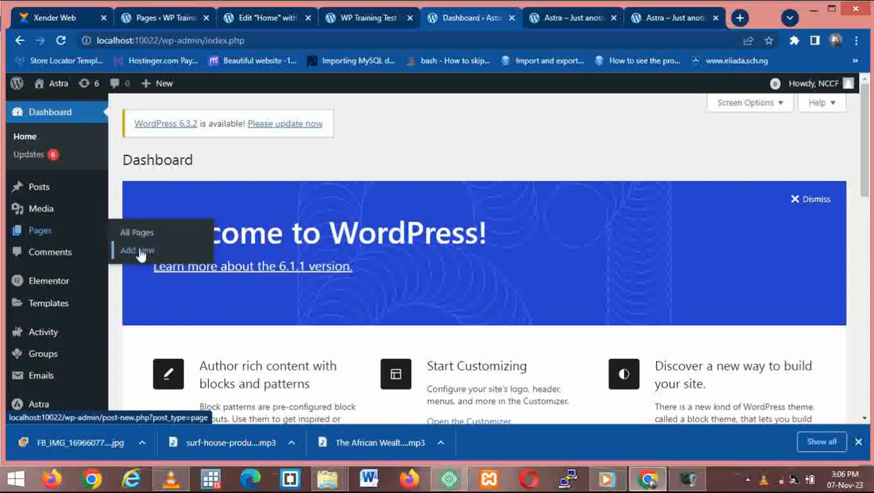
click(139, 251)
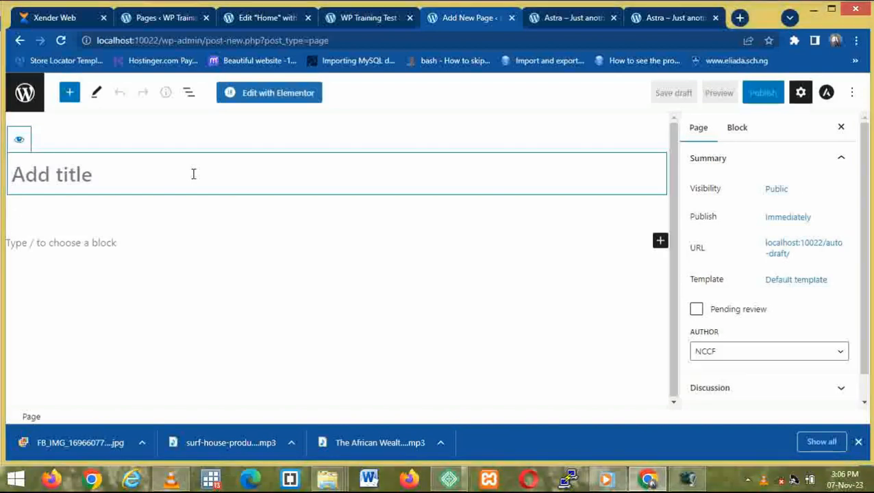
text(Test )
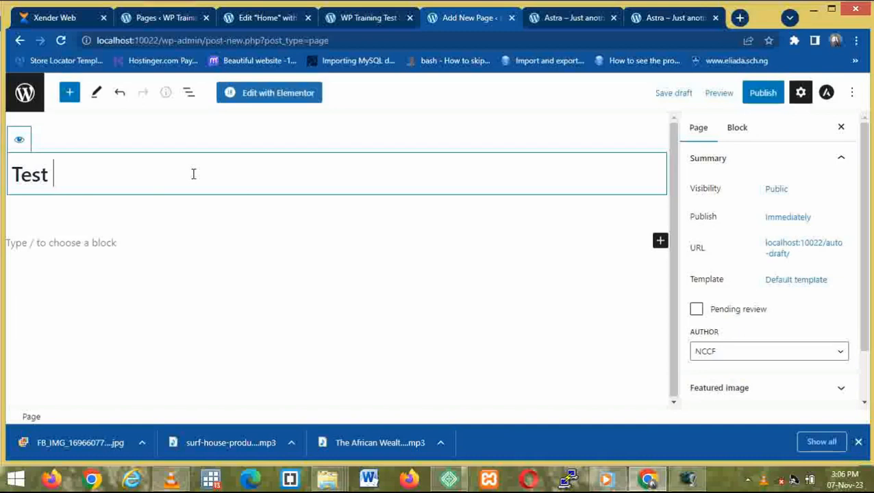
text(Page 1)
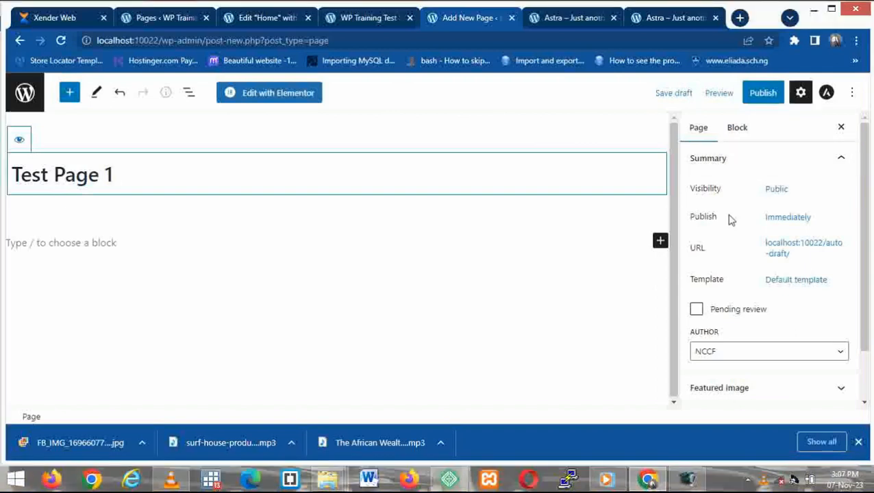
Examine the page's visibility options and its publish time and date settings, leaving both as they are
click(777, 189)
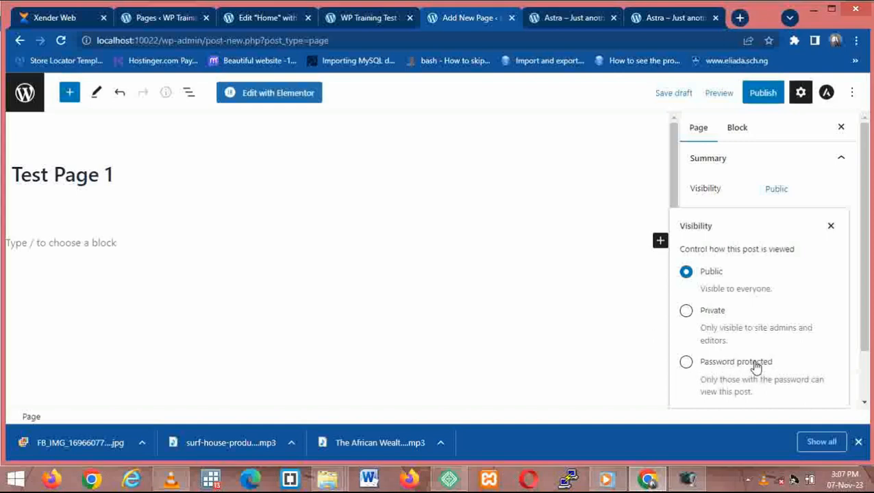
click(829, 229)
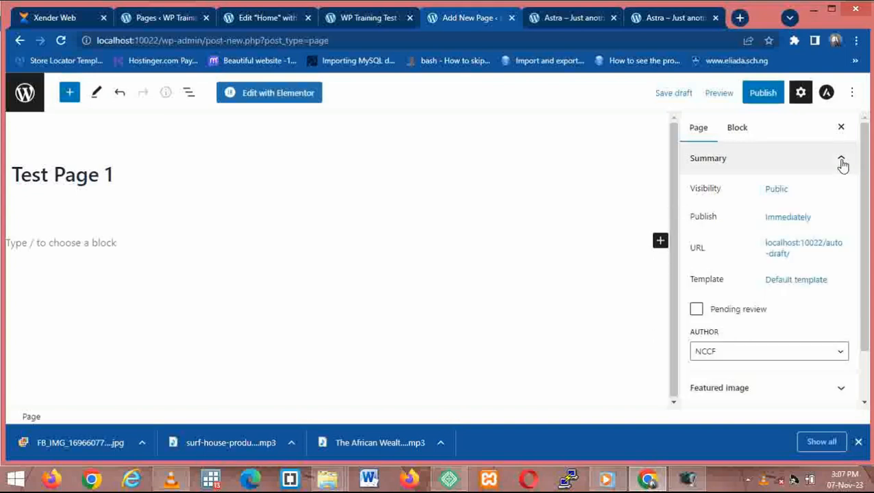
click(789, 218)
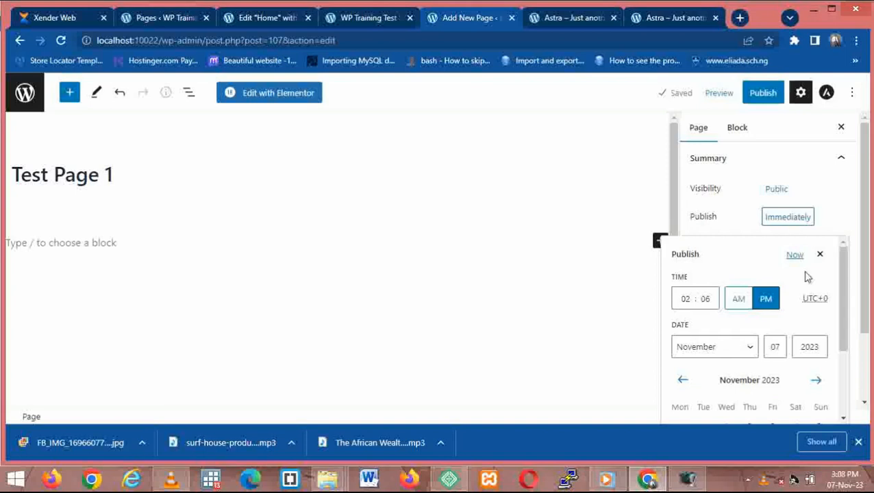
mouse_move(842, 274)
mouse_down()
mouse_move(844, 369)
mouse_move(833, 269)
mouse_up()
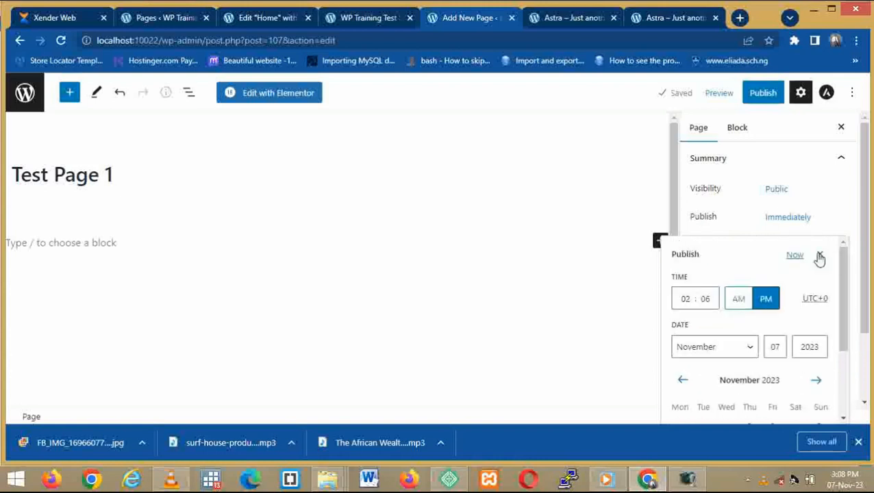
click(819, 255)
Examine the template choices and the author list available for the page
drag(866, 225, 865, 271)
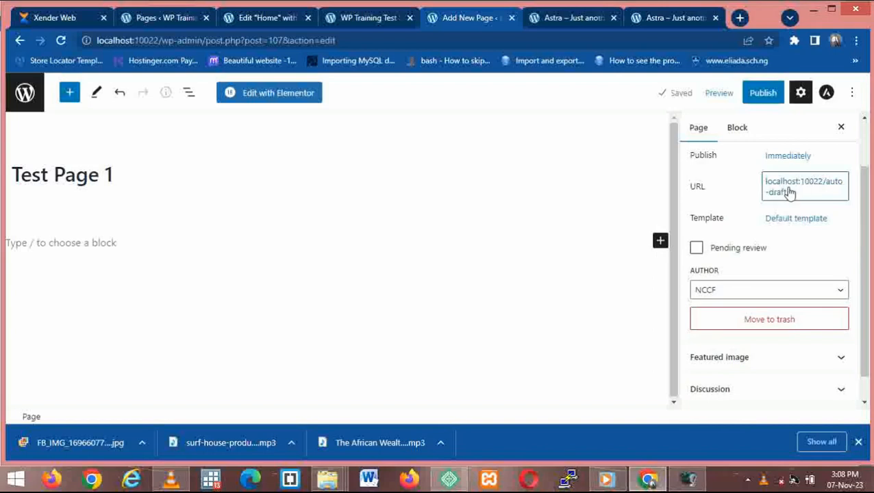
click(802, 226)
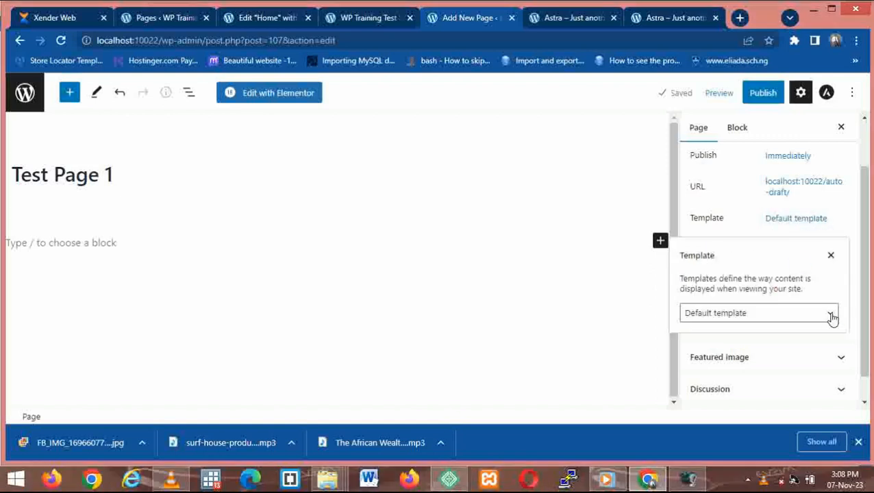
click(832, 315)
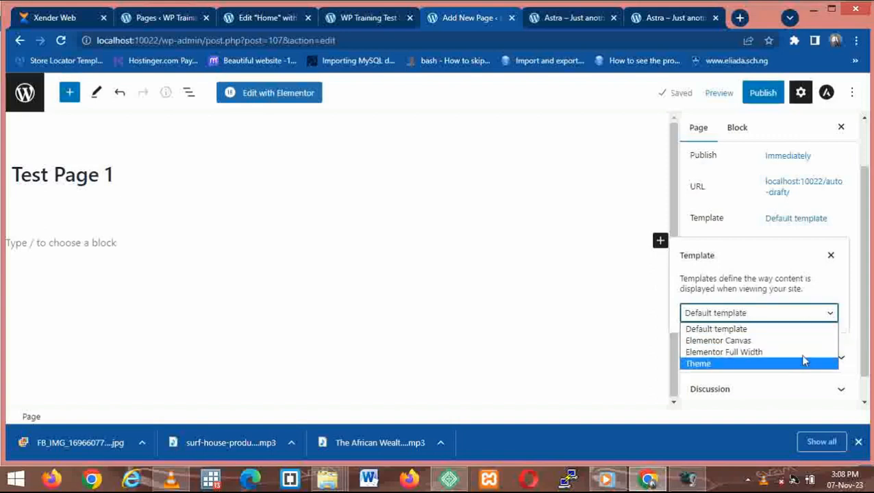
click(831, 258)
drag(863, 236, 864, 250)
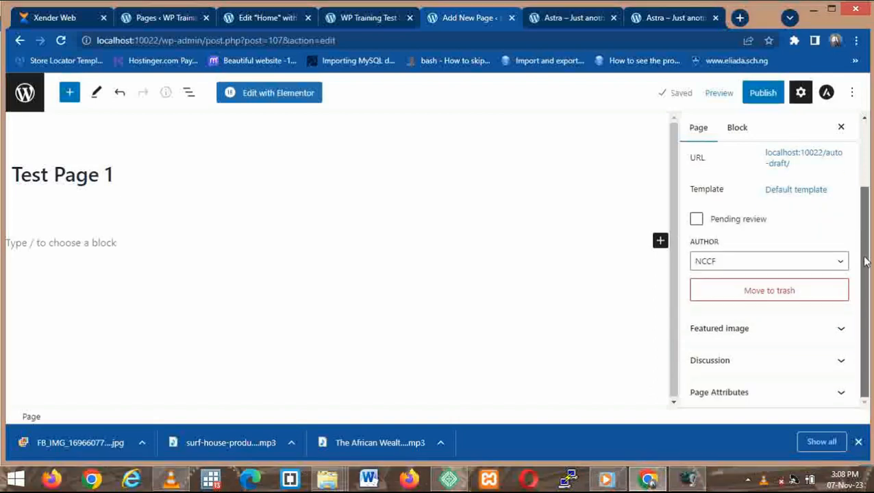
click(841, 264)
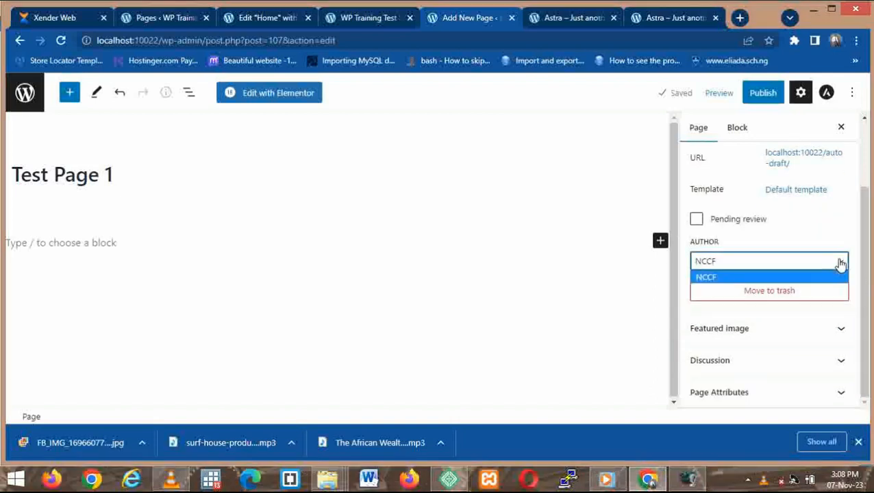
click(840, 263)
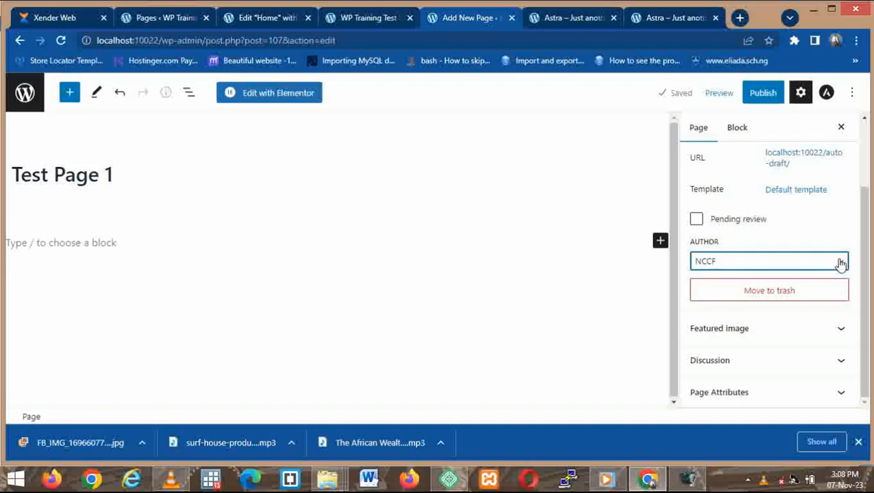
Examine the page's featured image, discussion and page attributes settings
click(840, 334)
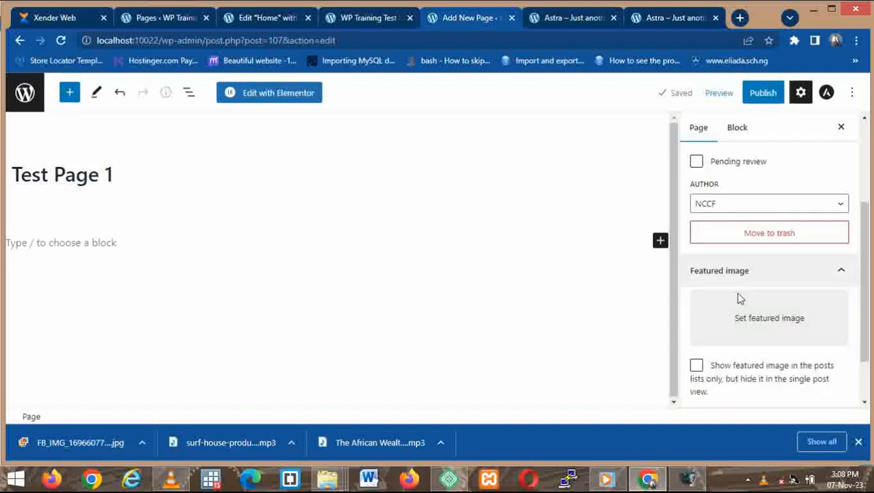
scroll(869, 308, down, 1)
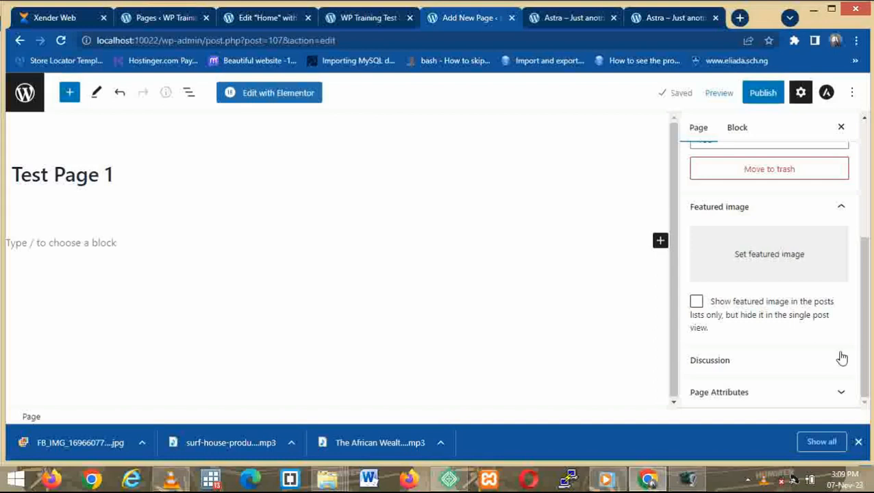
click(842, 212)
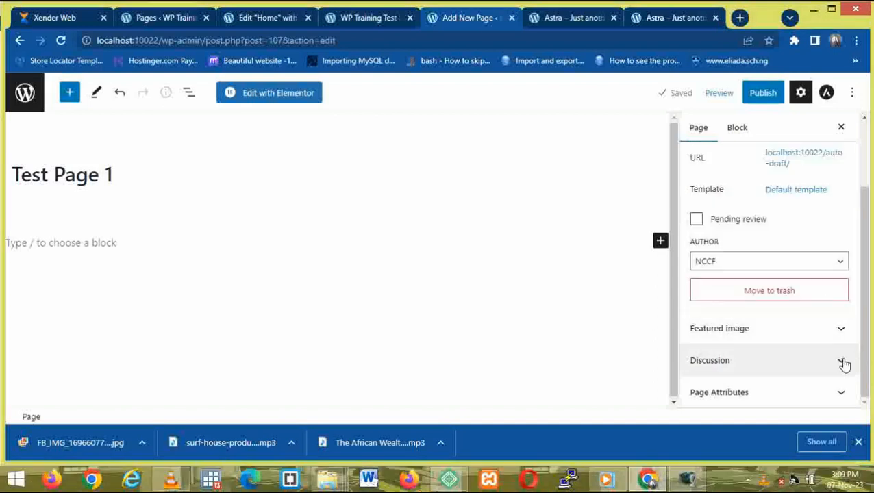
click(843, 361)
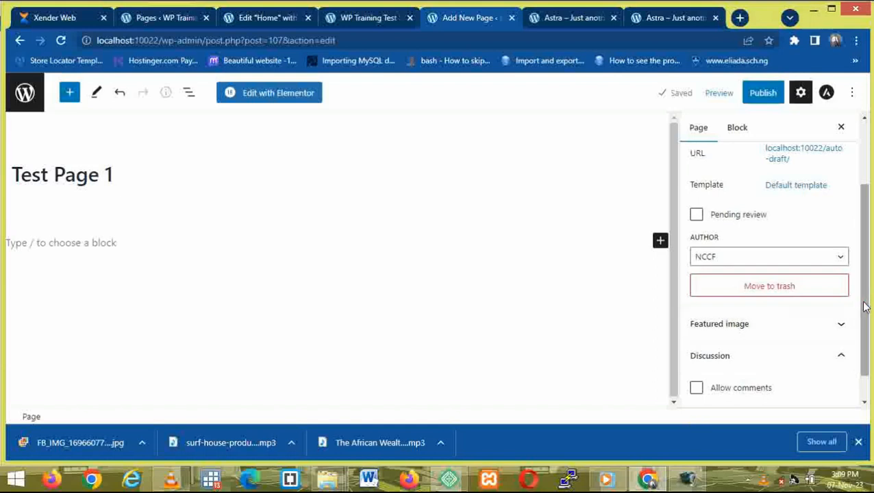
scroll(861, 307, down, 1)
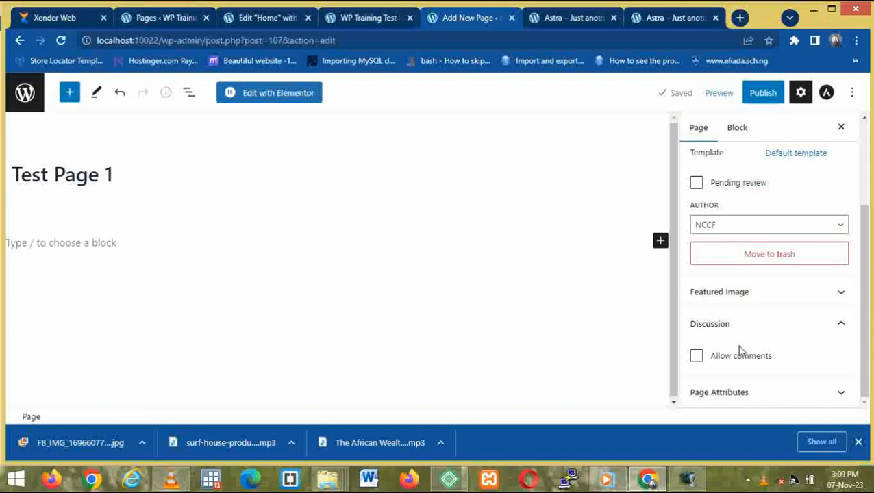
click(844, 329)
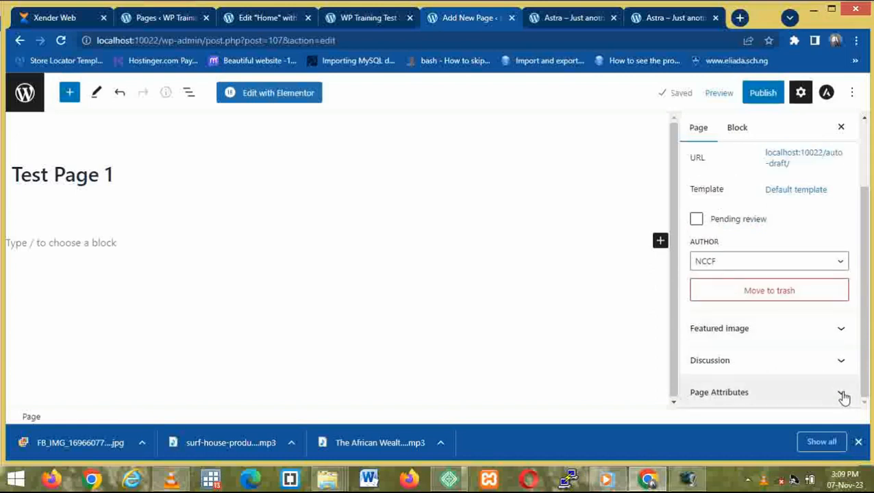
click(844, 397)
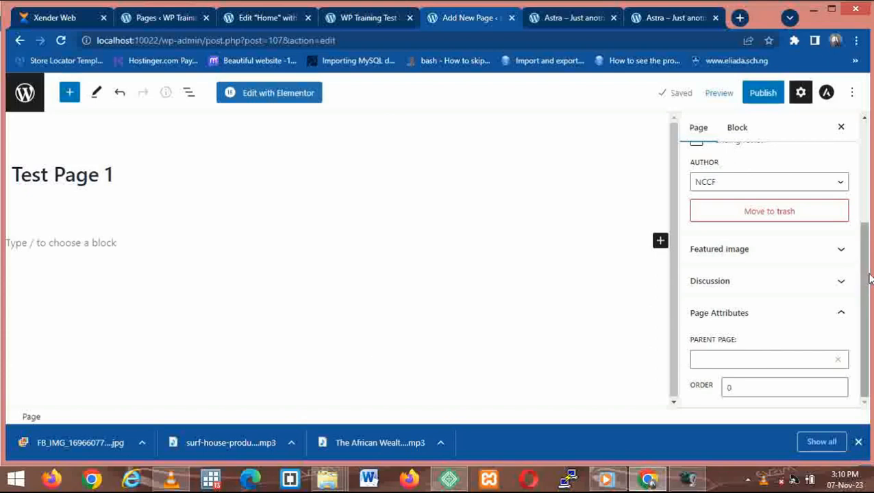
Show the list view of the page's blocks and hide it again
drag(865, 277, 842, 78)
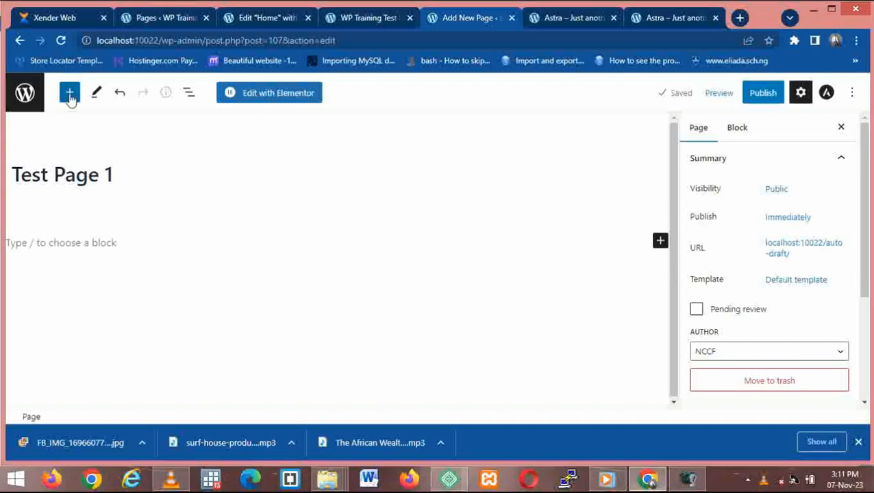
click(191, 95)
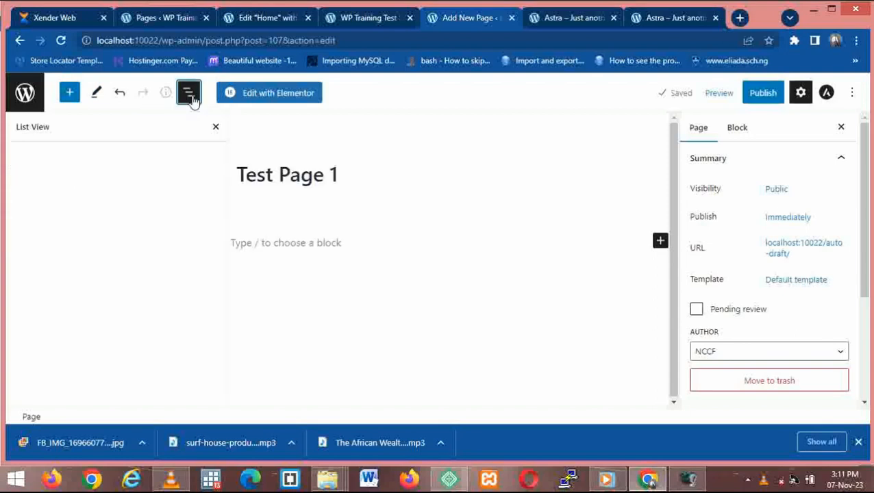
click(193, 100)
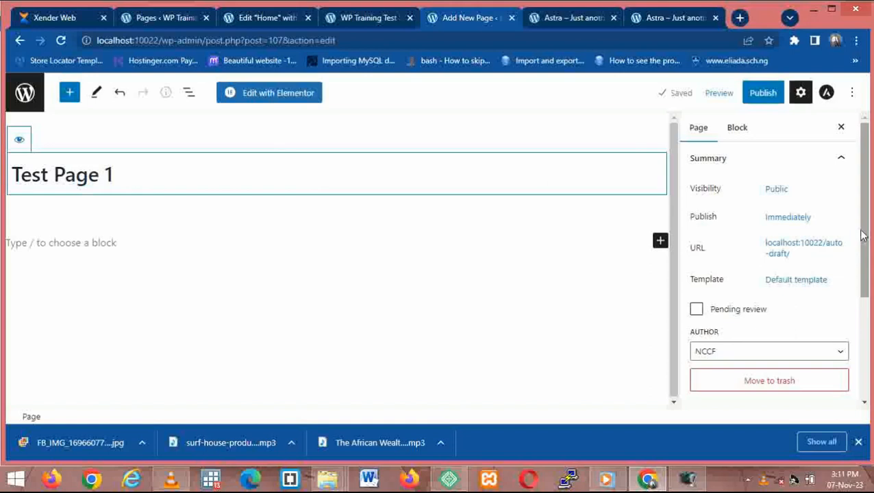
Publish Test Page 1 with public visibility and view the live page, placing its browser tab beside the editor's tab
drag(863, 235, 863, 261)
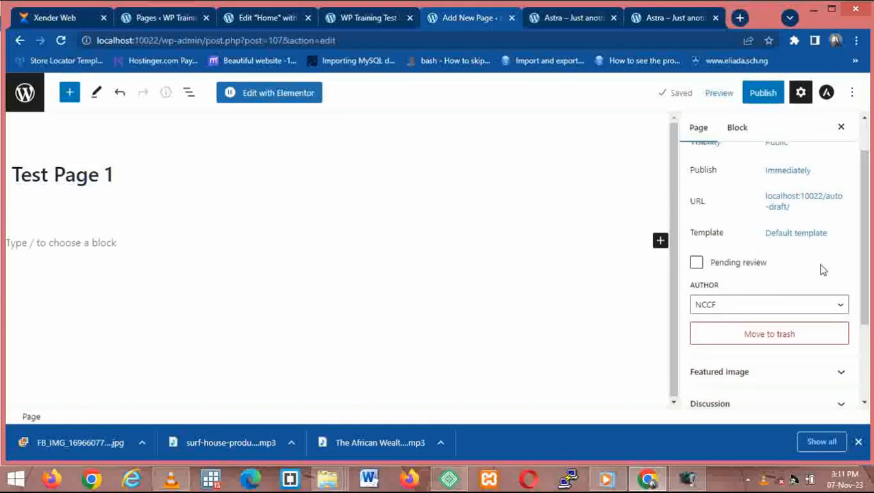
click(763, 98)
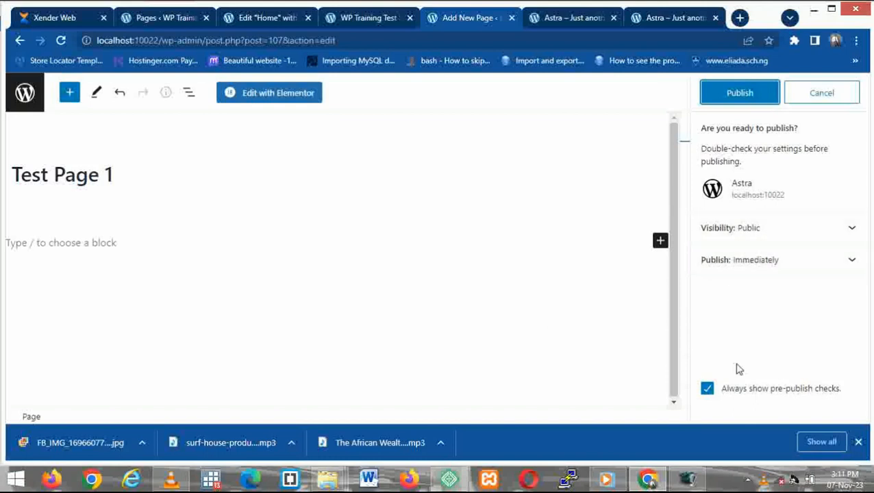
click(741, 96)
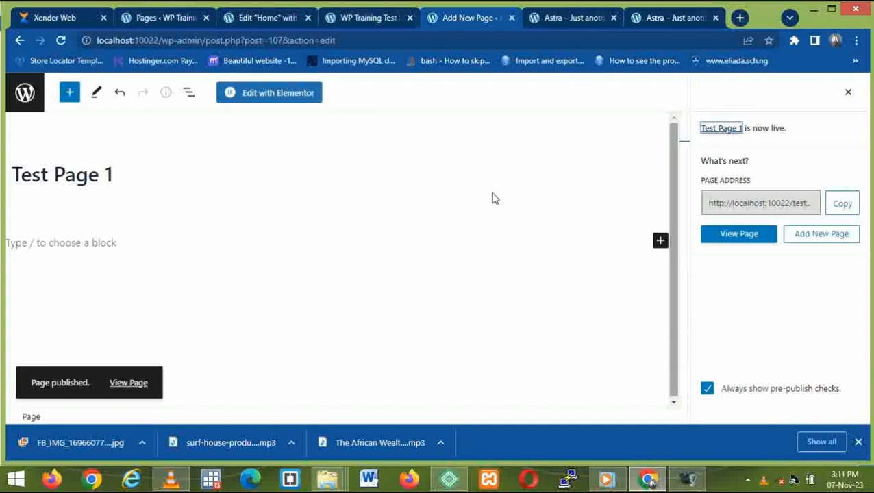
click(137, 388)
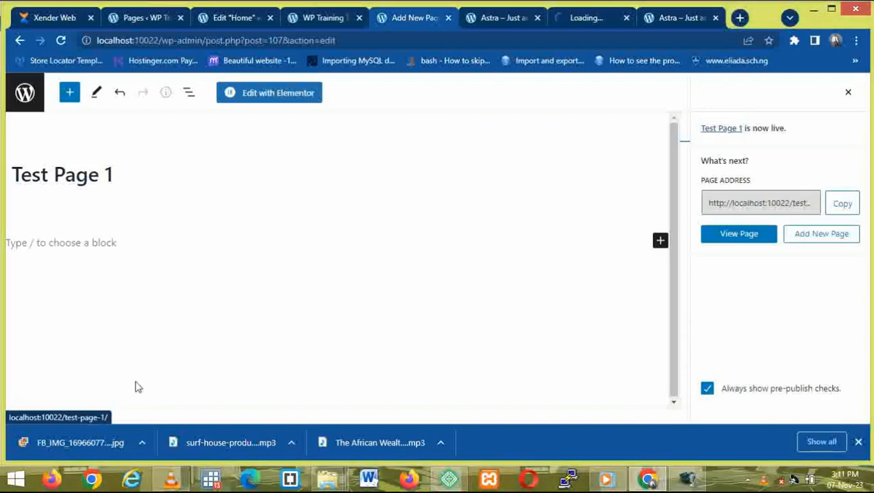
drag(585, 20, 493, 20)
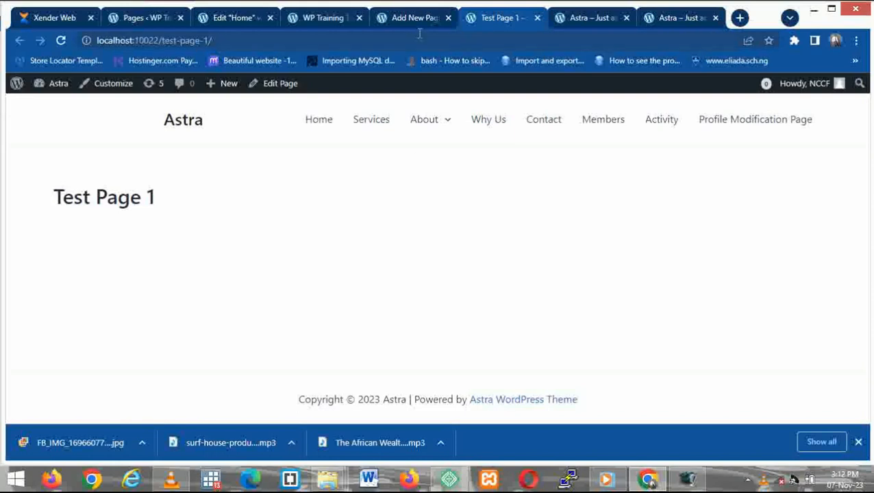
Return to the page editor and add the paragraph "Hello! Wisdom is at it again! Web design like never before!" below the title
click(402, 17)
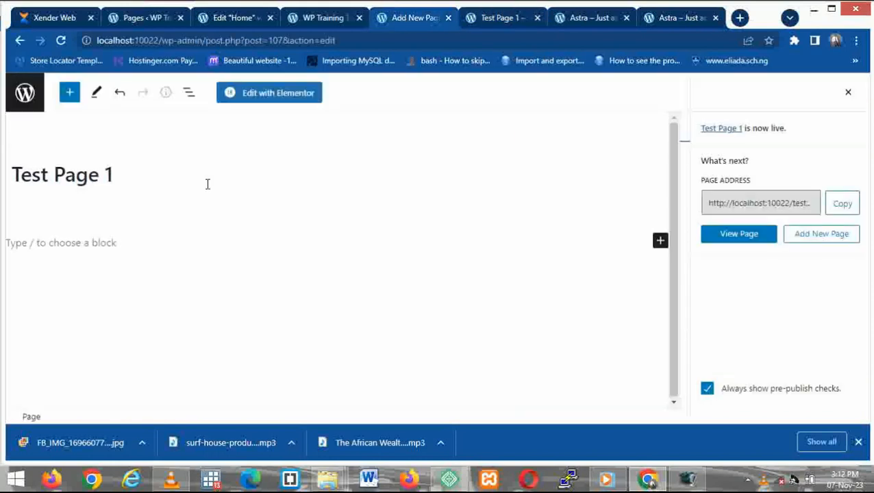
click(140, 251)
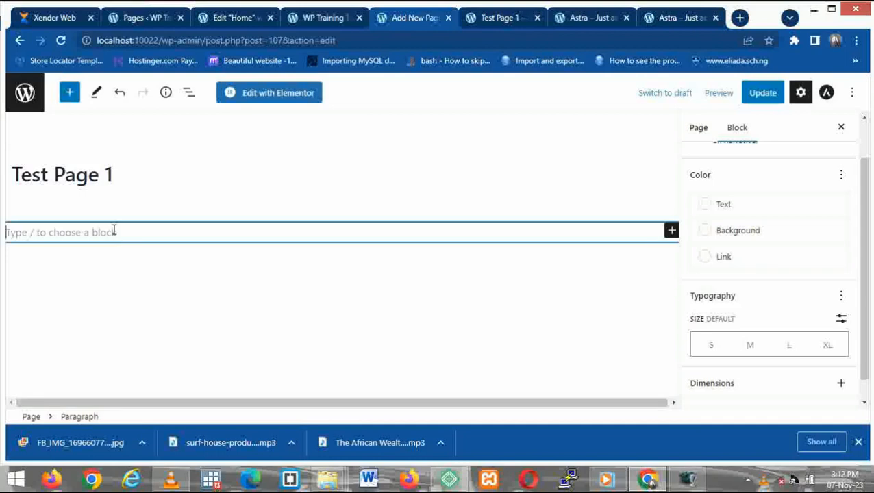
text(W)
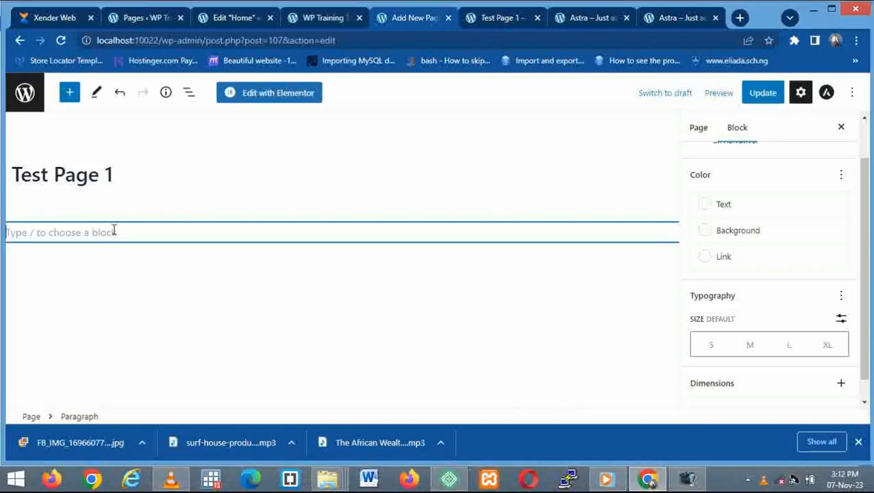
key(BackSpace)
text(Hello! Wisdo)
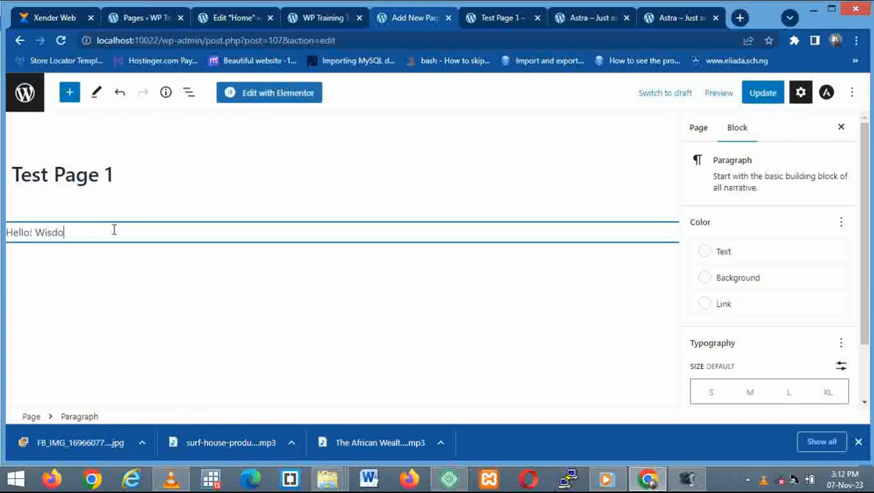
text(m is at it age)
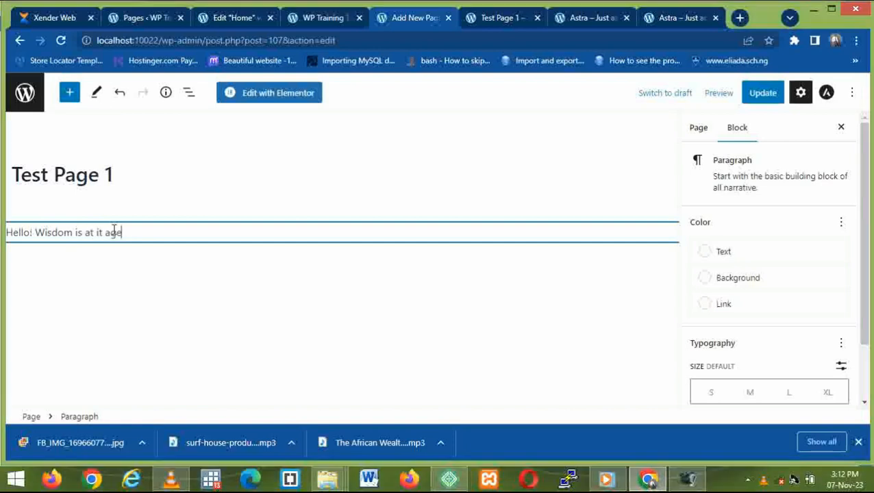
text(in! Web design)
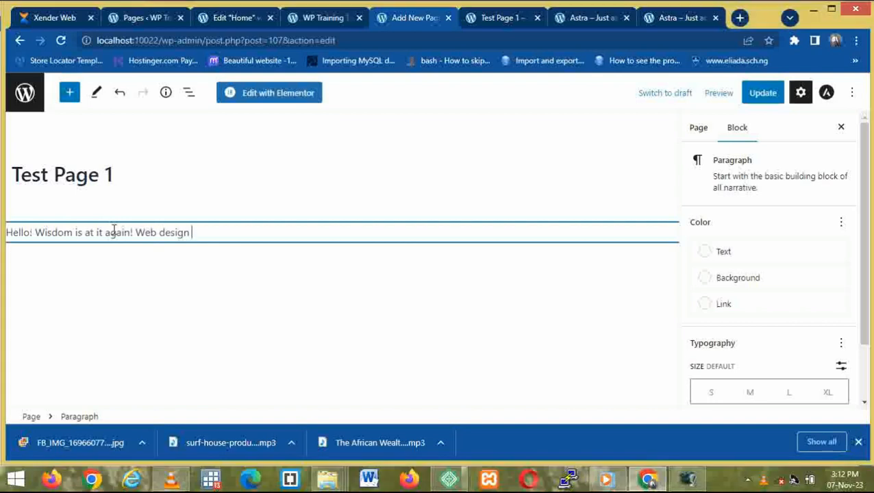
text( like never before!)
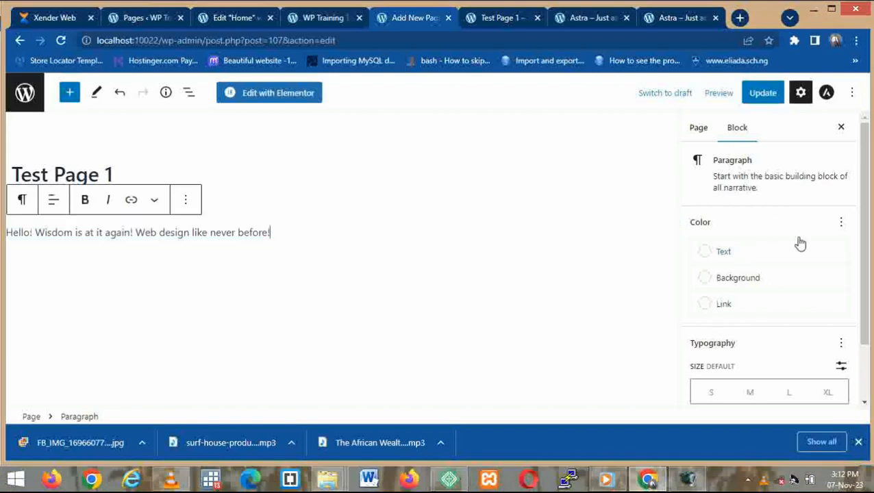
Examine the paragraph block's text formatting and alignment options and its color, typography, dimensions and advanced settings
drag(865, 194, 834, 142)
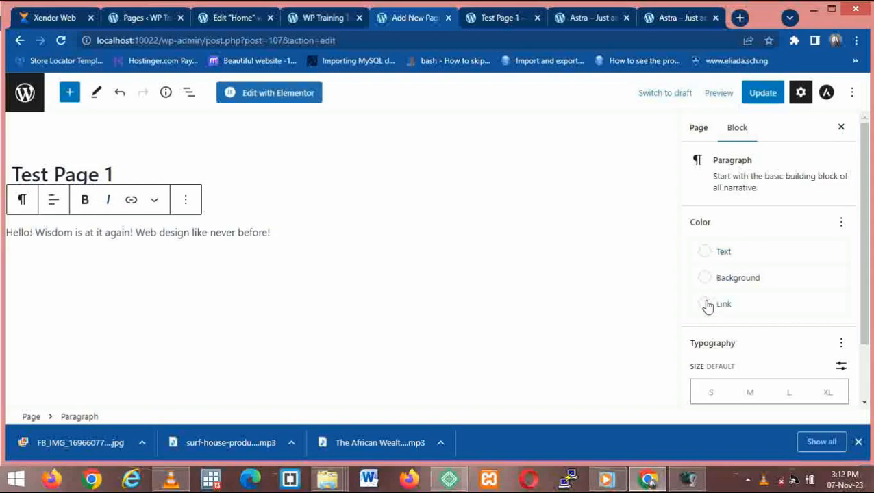
click(157, 202)
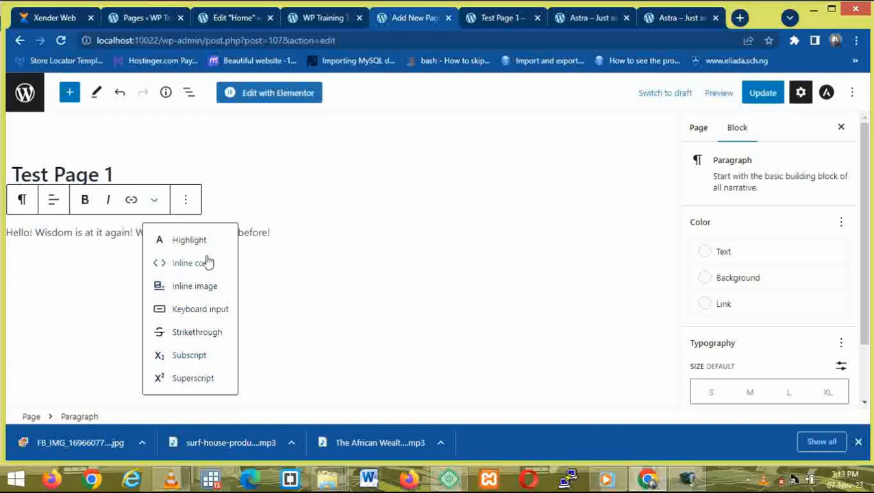
click(135, 264)
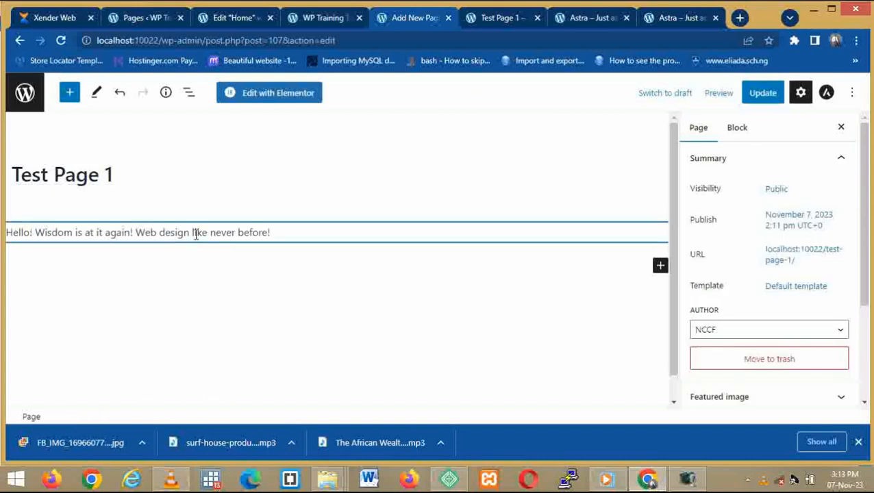
click(196, 234)
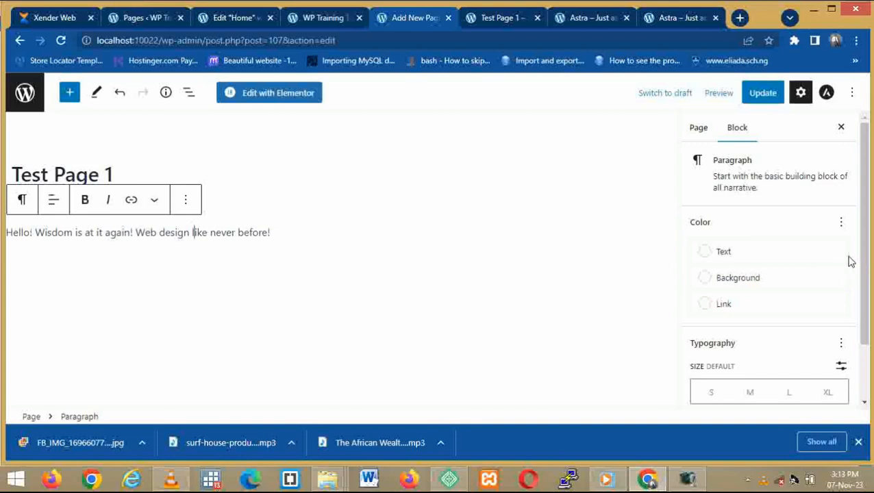
click(58, 211)
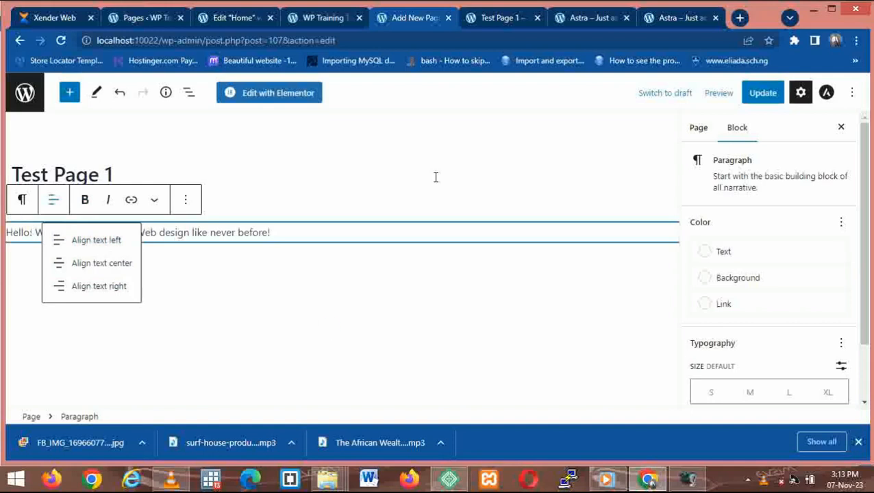
drag(866, 283, 868, 368)
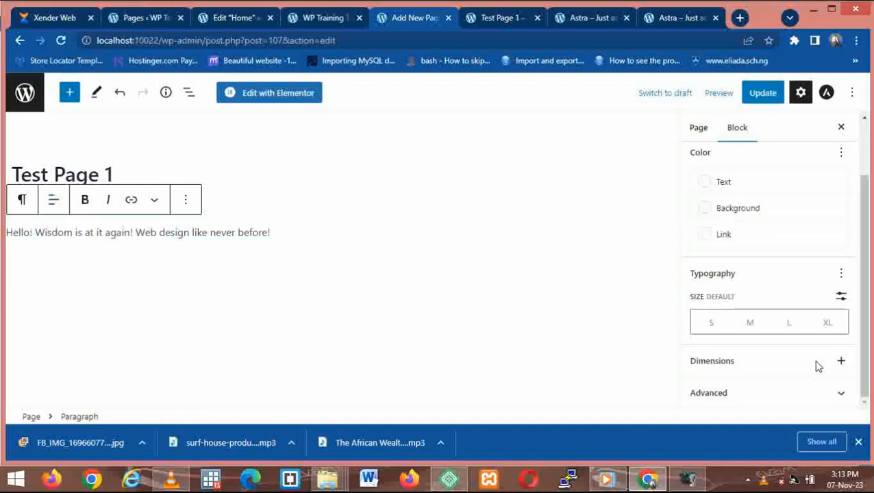
click(842, 400)
drag(865, 301, 864, 241)
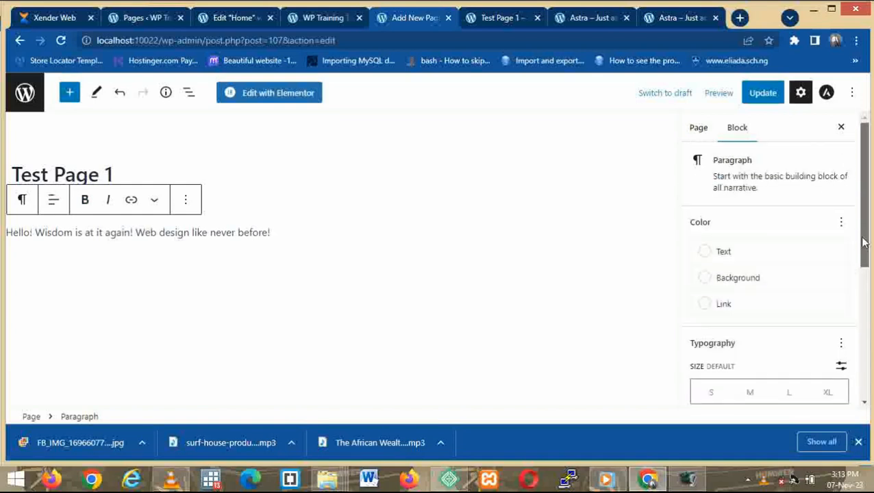
click(240, 308)
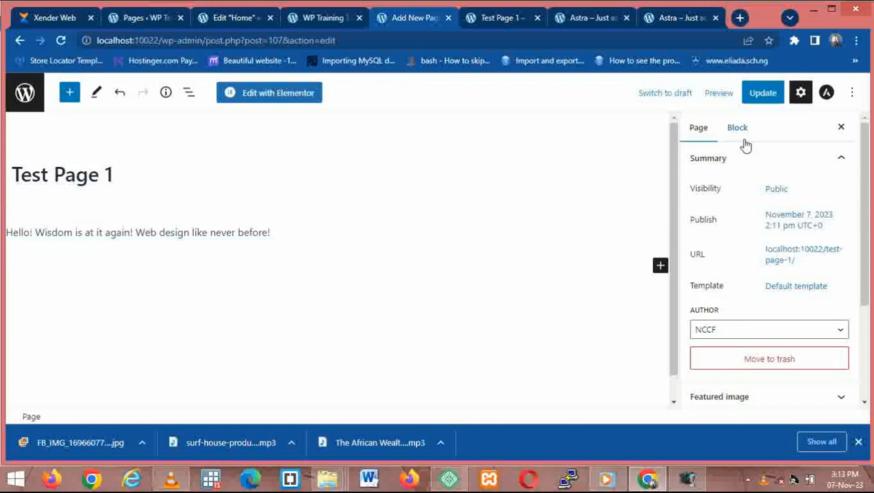
Set the page template to Elementor Canvas and update the page
click(776, 291)
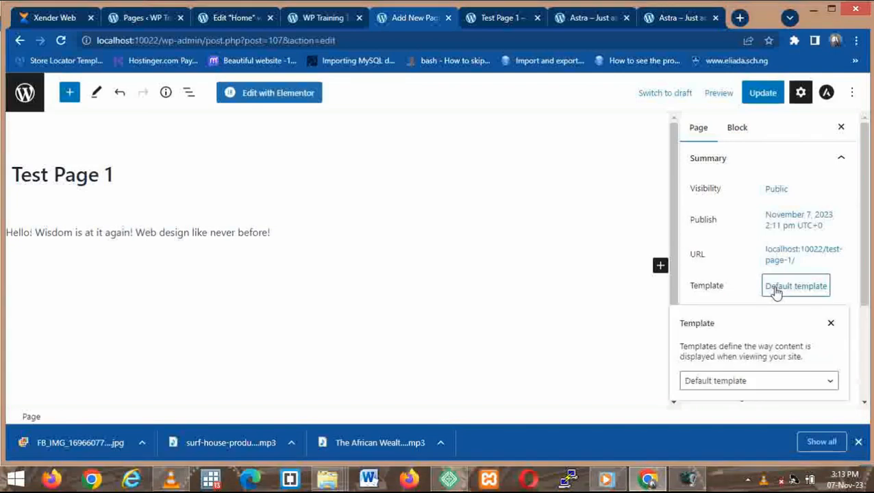
drag(863, 268, 868, 334)
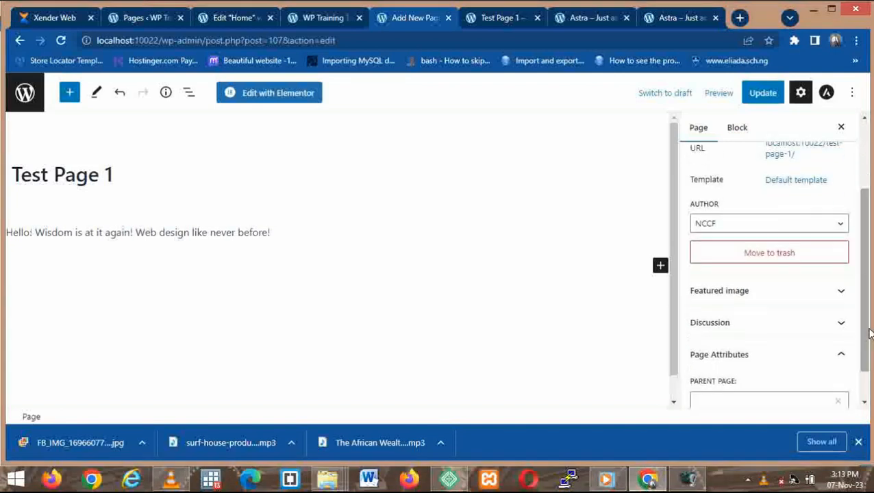
click(839, 228)
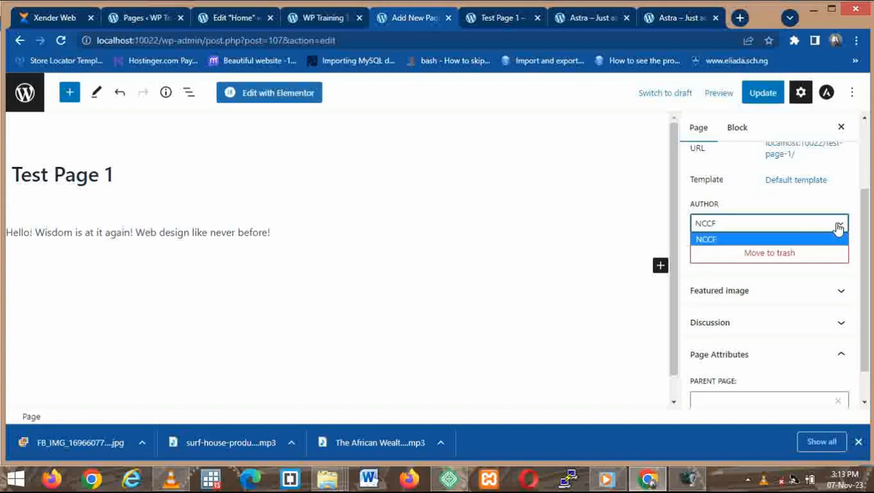
click(820, 183)
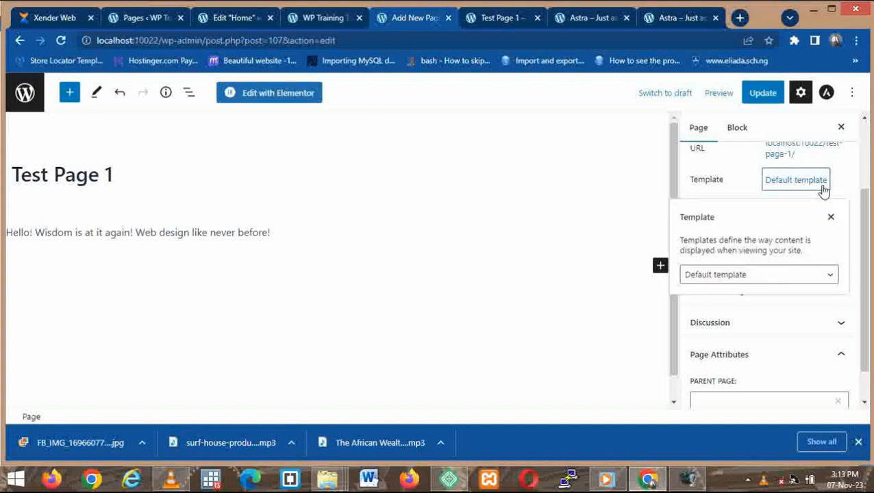
click(793, 276)
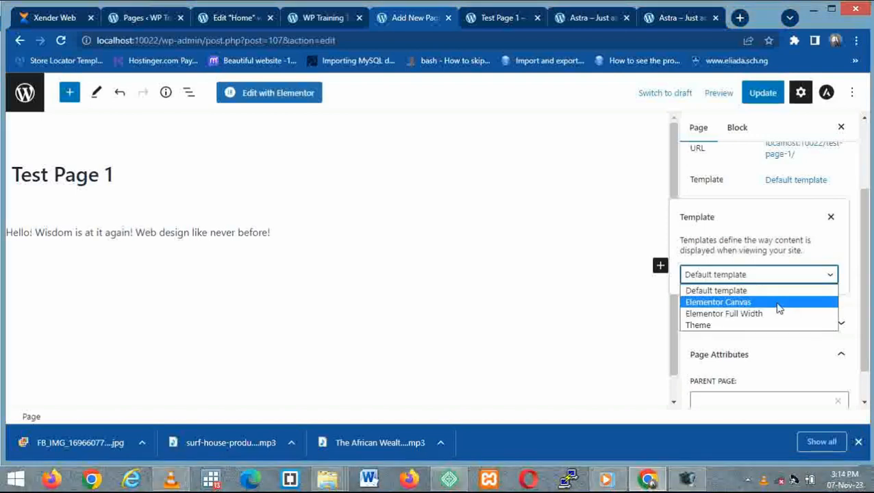
click(779, 309)
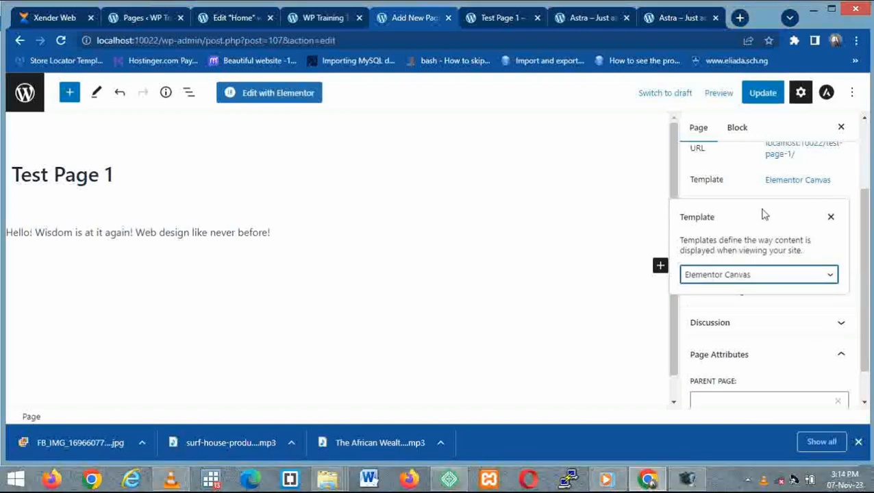
click(760, 103)
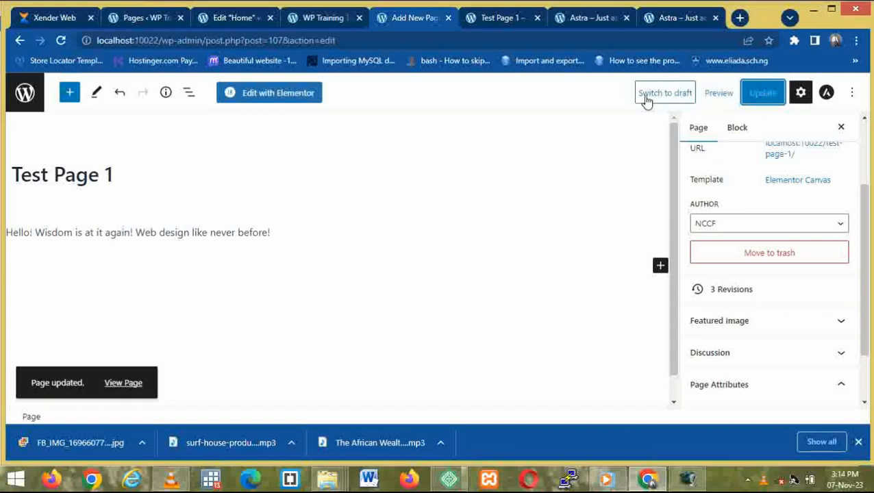
Reload the live Test Page 1 to view it with the Elementor Canvas template
click(502, 19)
click(466, 39)
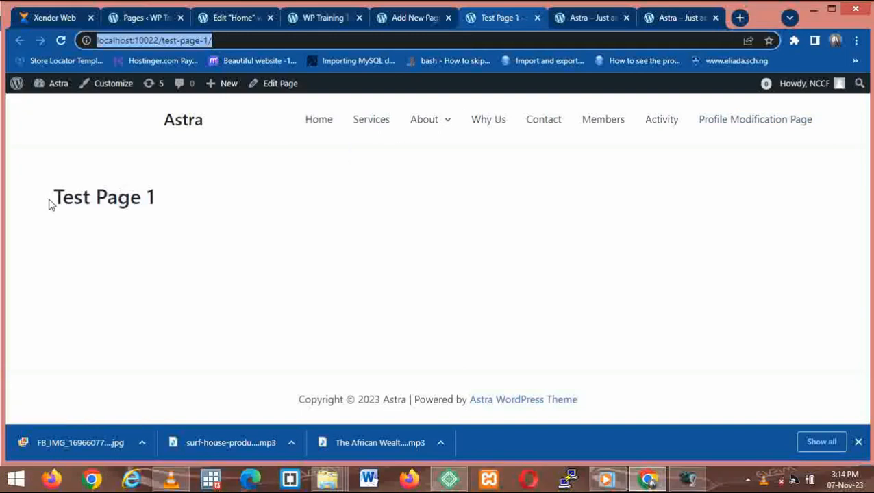
drag(56, 190, 191, 214)
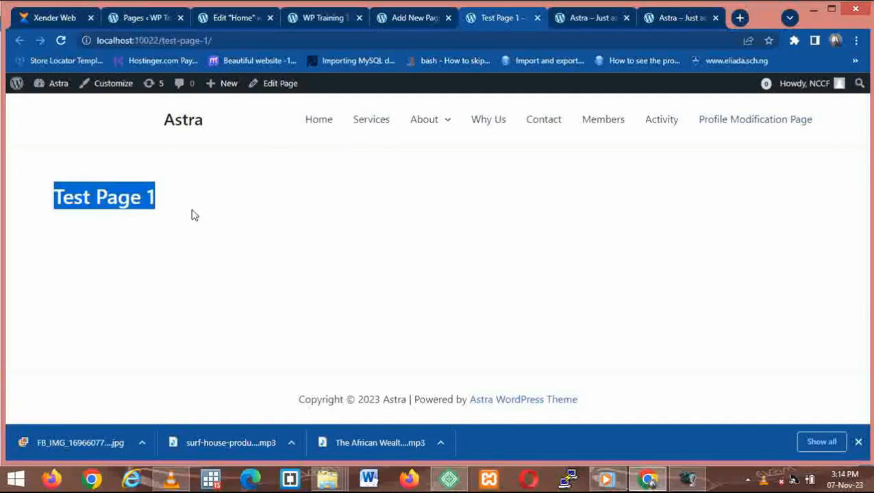
click(400, 263)
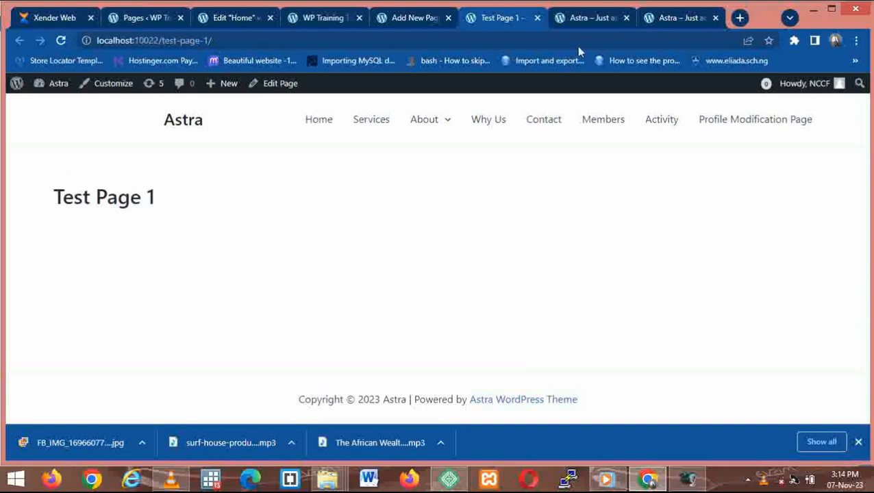
click(466, 41)
key(Return)
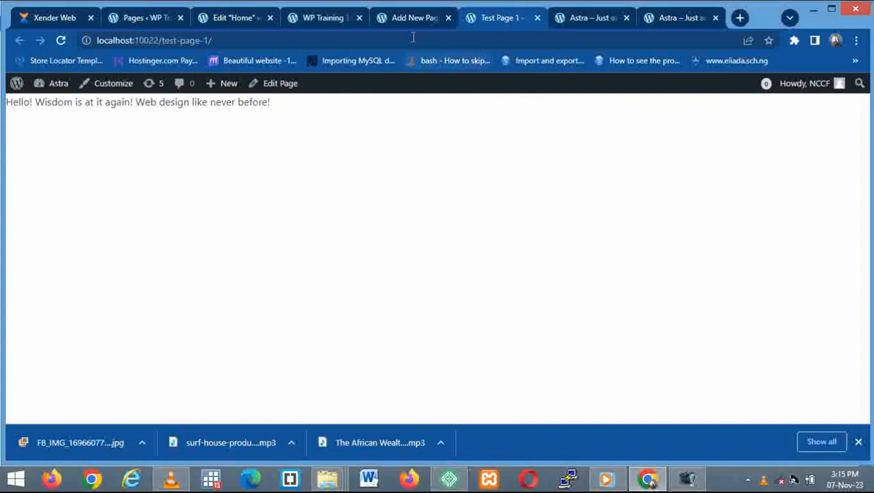
Return to the page editor, set the page template to Theme and update the page
mouse_move(413, 20)
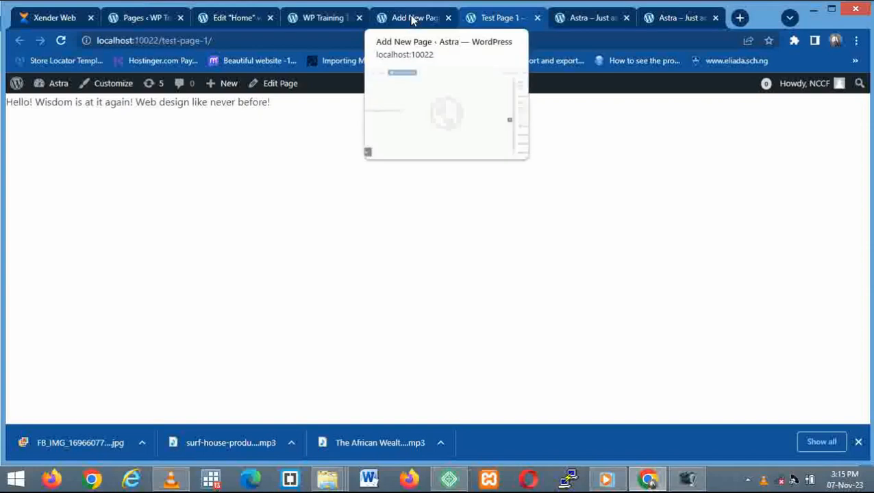
click(413, 18)
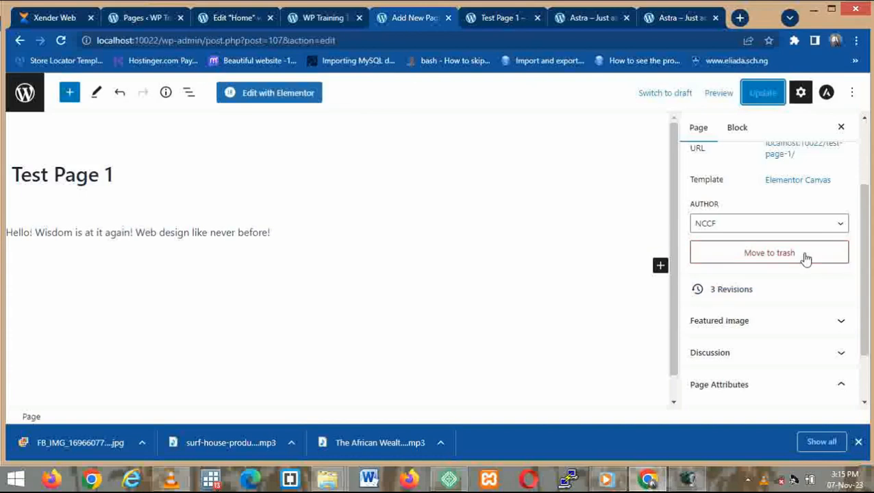
click(804, 181)
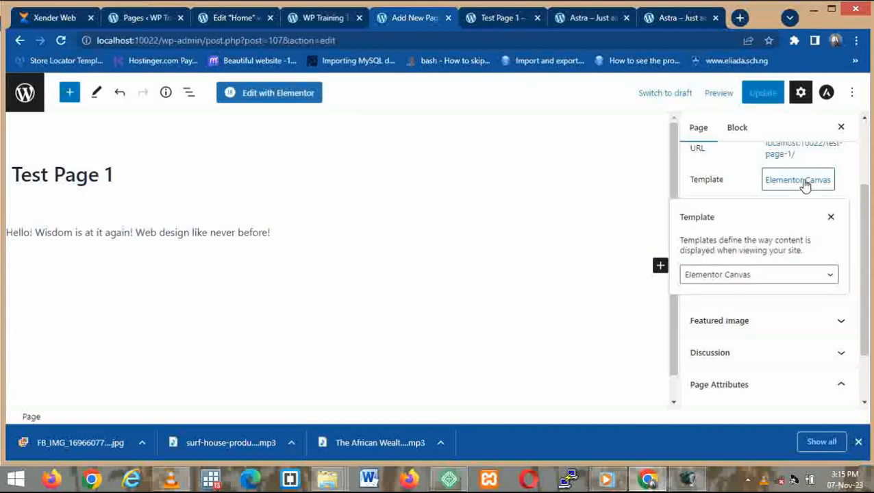
click(828, 276)
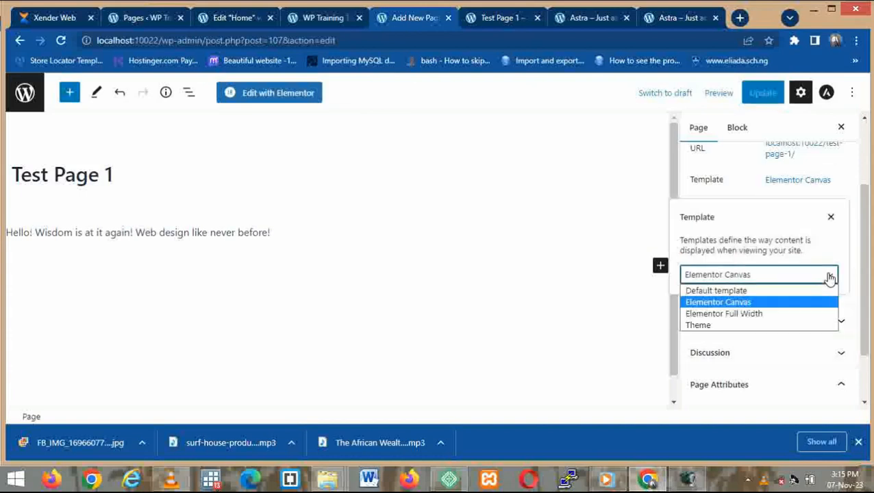
click(761, 325)
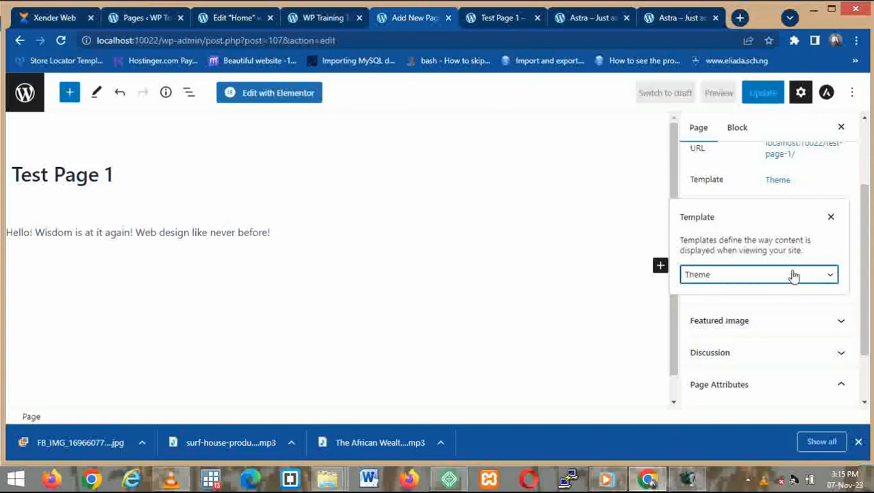
click(765, 98)
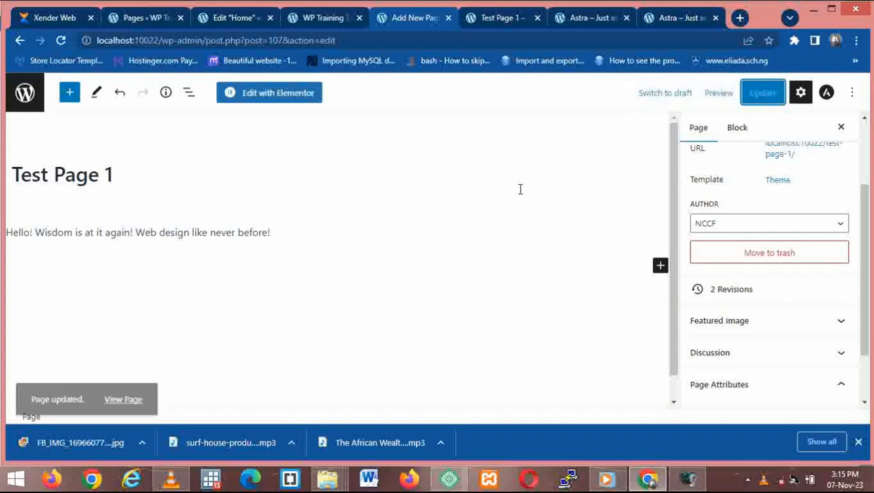
Reload the live Test Page 1 with the Theme template and highlight the footer's copyright line
click(492, 19)
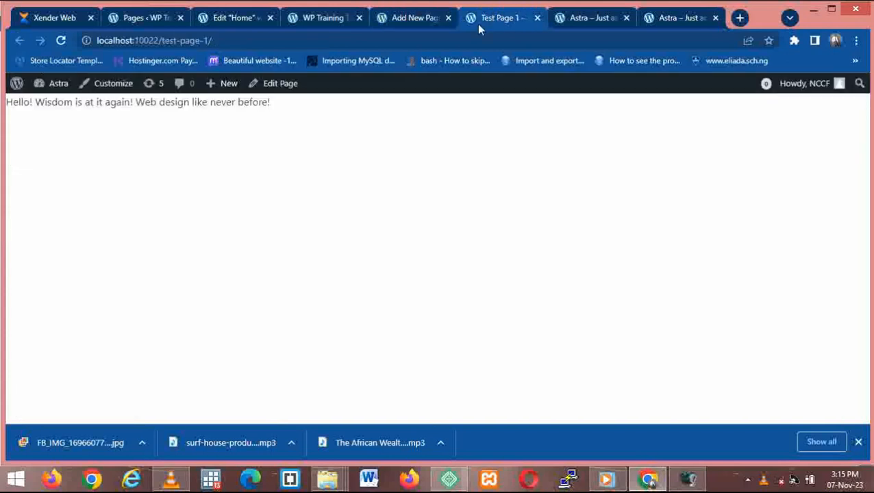
click(477, 40)
key(Return)
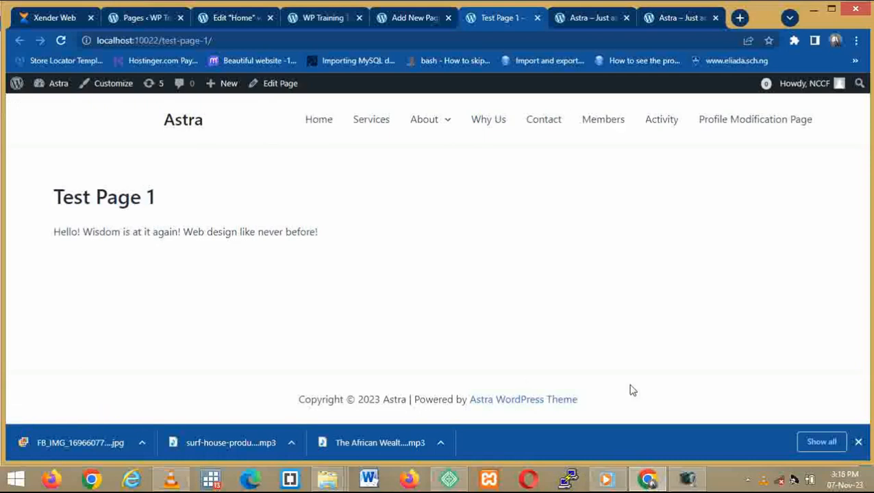
drag(582, 398, 300, 401)
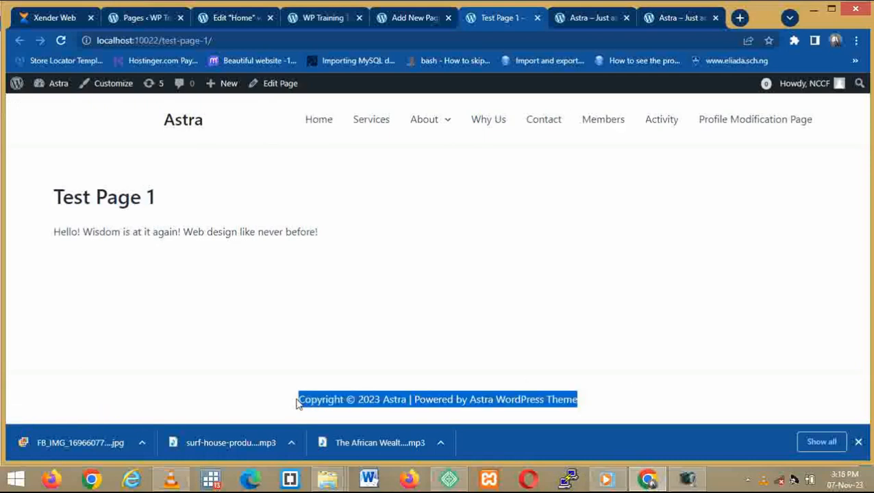
Highlight the paragraph, page title, site title and navigation menu on the live Test Page 1 to examine the Theme template's layout
drag(349, 251, 96, 219)
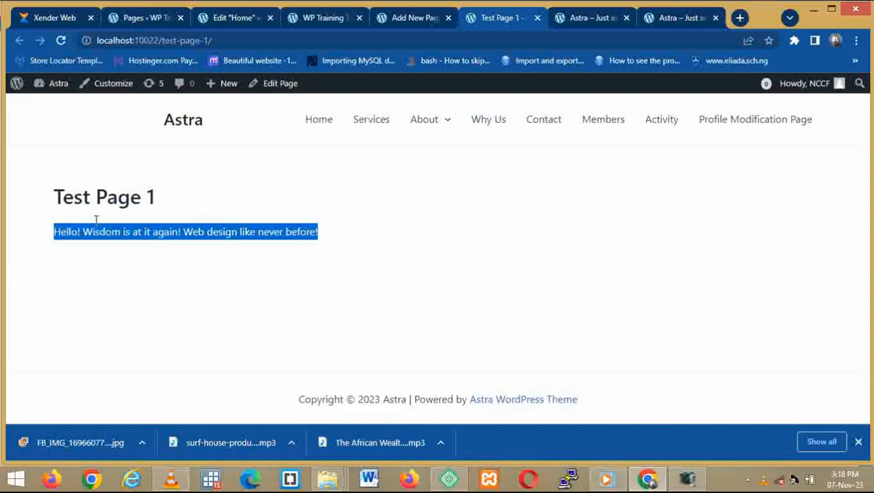
click(197, 199)
drag(106, 181, 7, 182)
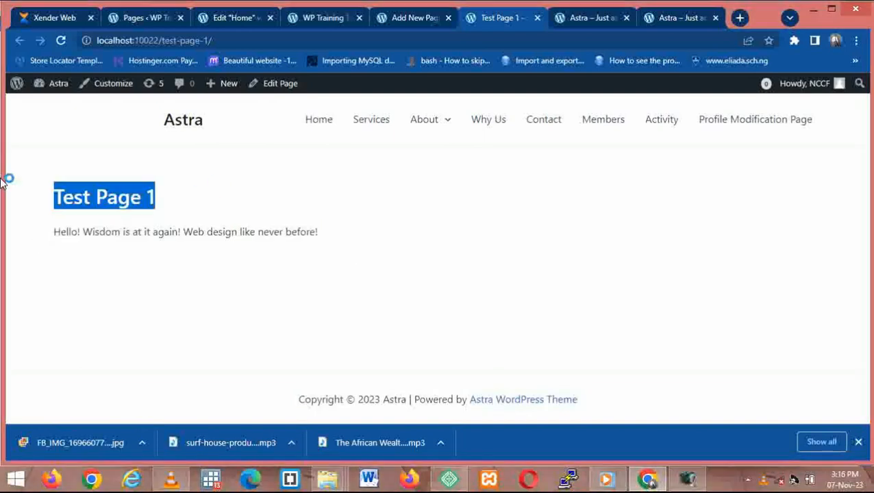
drag(224, 101, 130, 138)
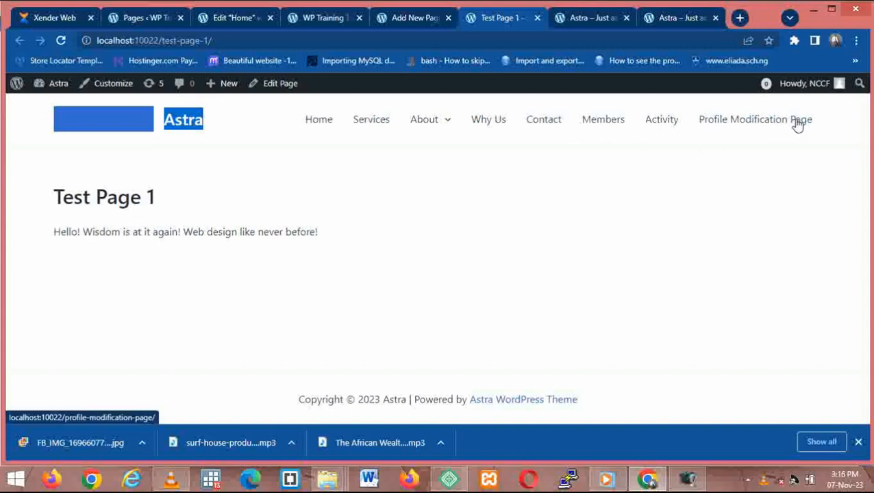
drag(841, 121, 308, 109)
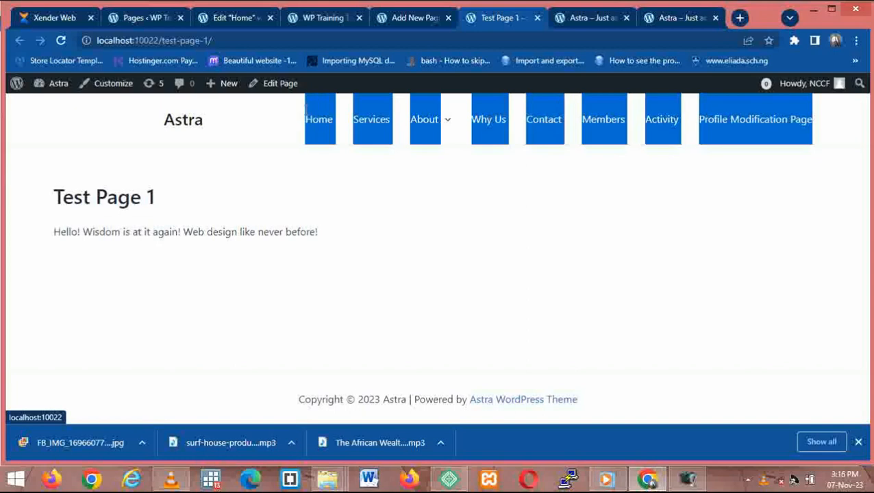
click(671, 276)
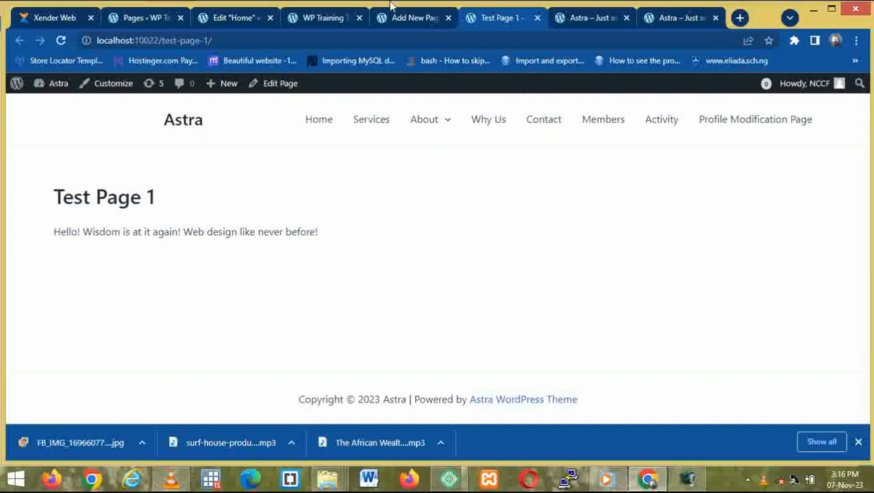
Set Test Page 1's template to Elementor Full Width in the page editor, update the page and view the live page
click(413, 20)
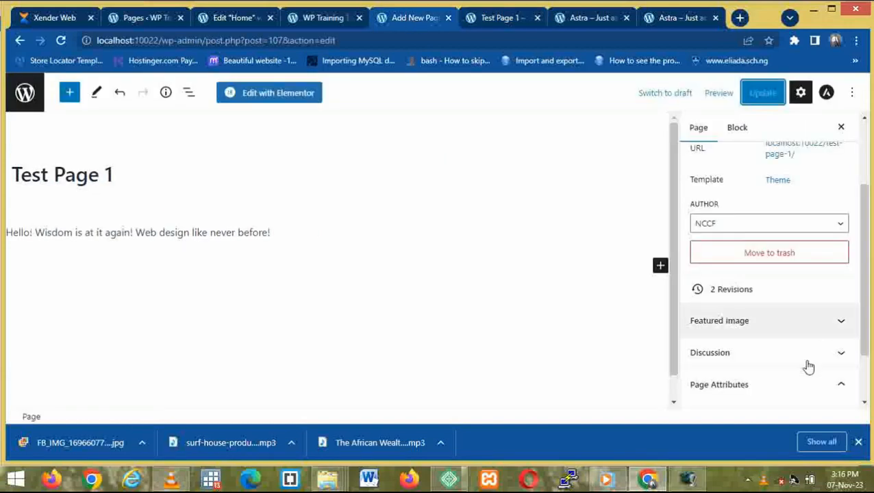
click(776, 184)
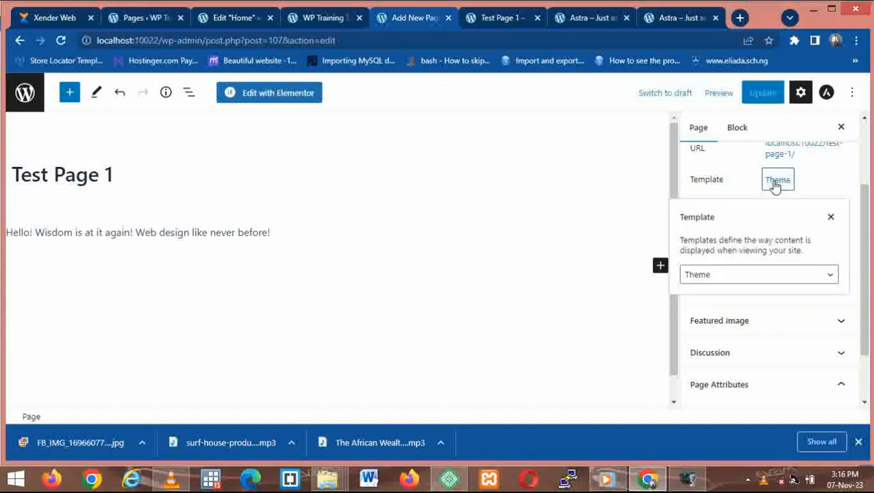
click(801, 277)
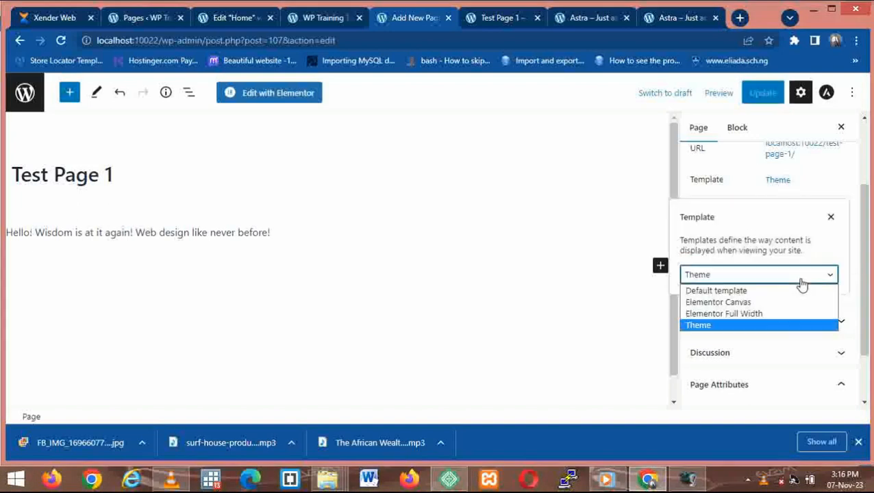
click(780, 313)
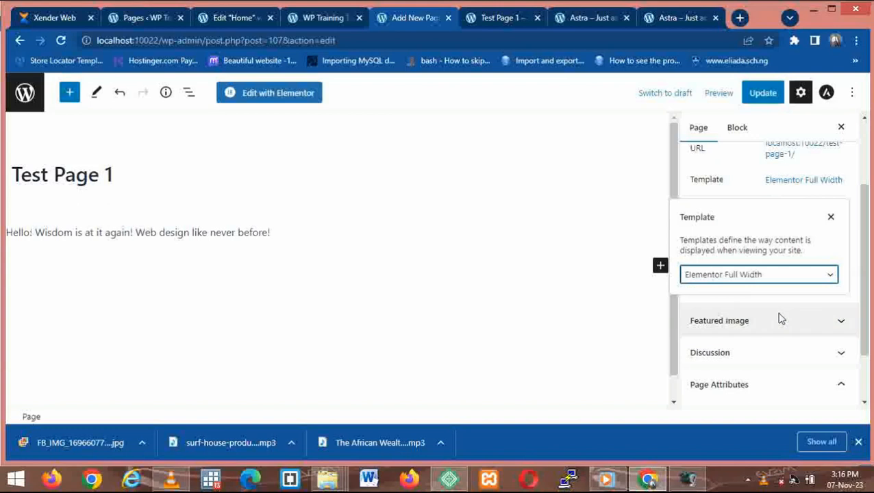
click(762, 93)
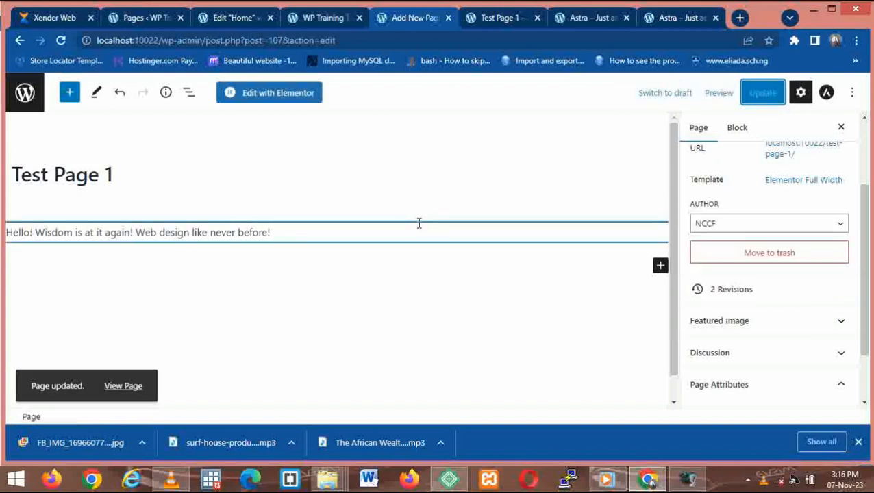
click(498, 18)
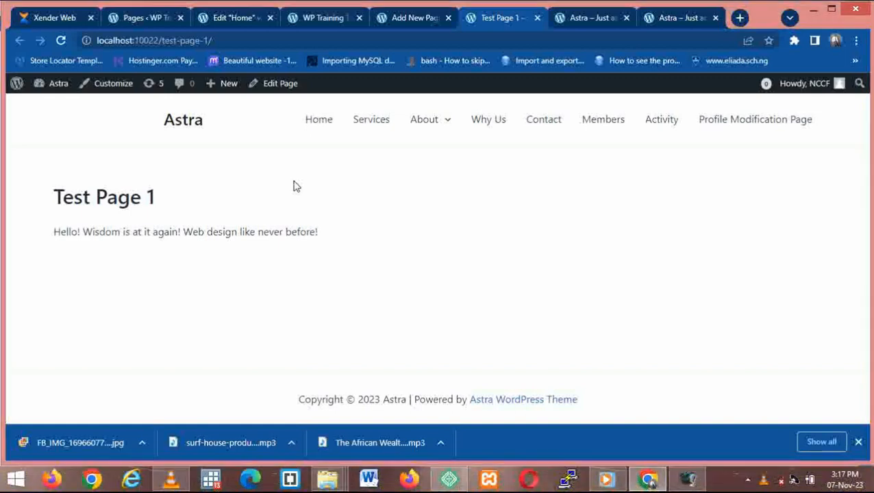
Leave the page editor for the list of all pages and look through the site's existing pages
click(416, 15)
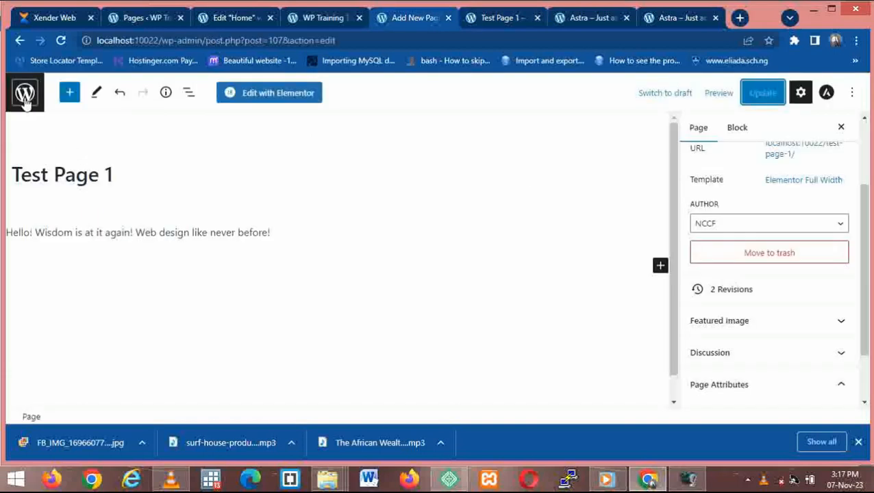
click(24, 99)
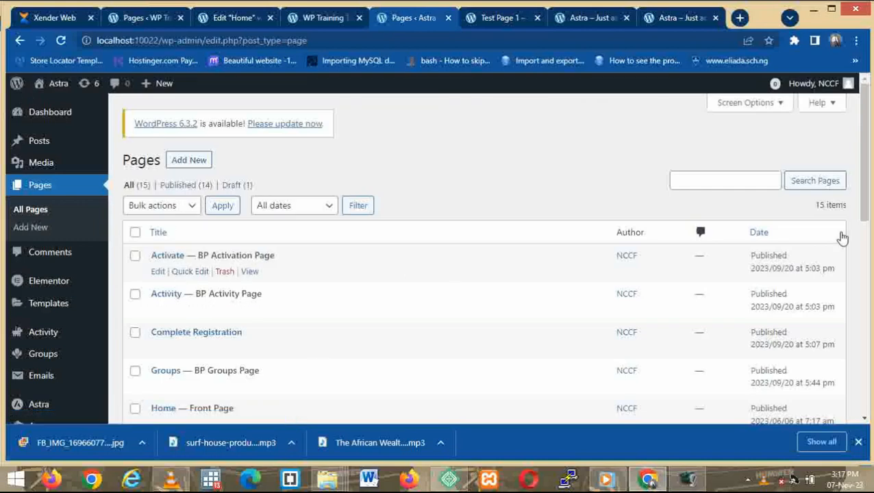
drag(866, 206, 847, 404)
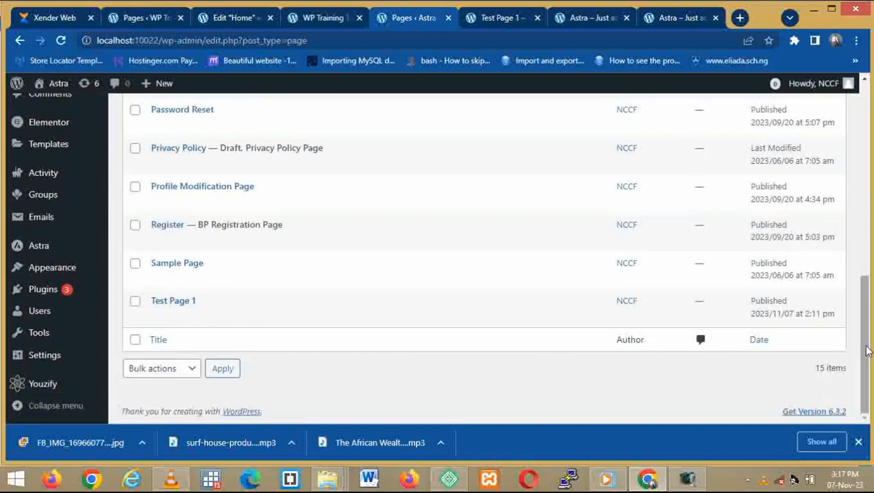
drag(866, 346, 870, 165)
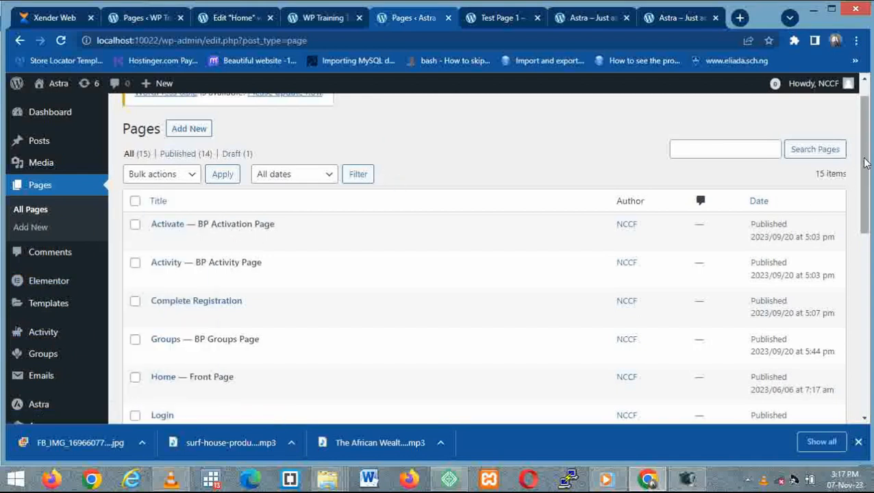
drag(864, 162, 865, 184)
drag(867, 201, 867, 202)
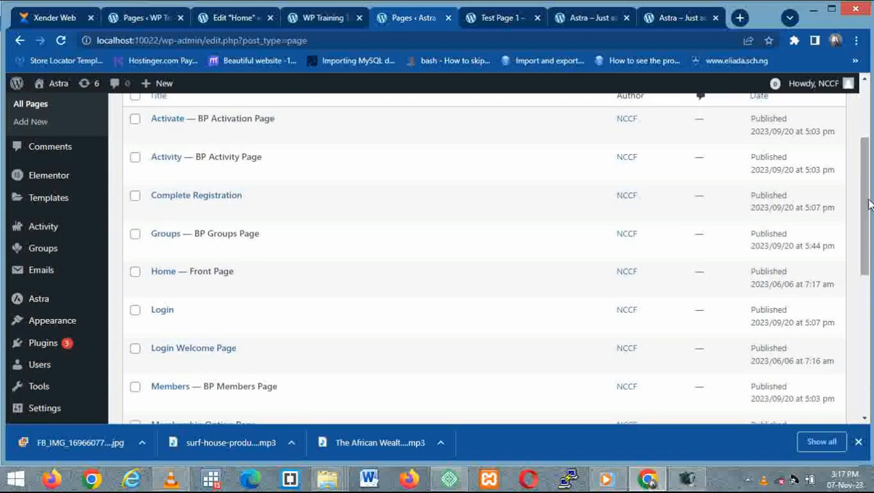
Open the site's Menus settings and examine the selectable menus, the addable pages and the Primary Main menu's structure
mouse_move(113, 324)
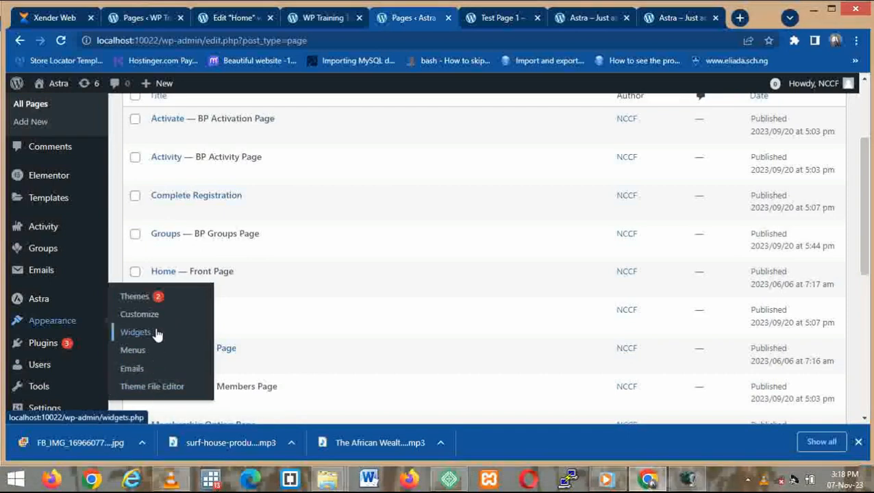
click(156, 352)
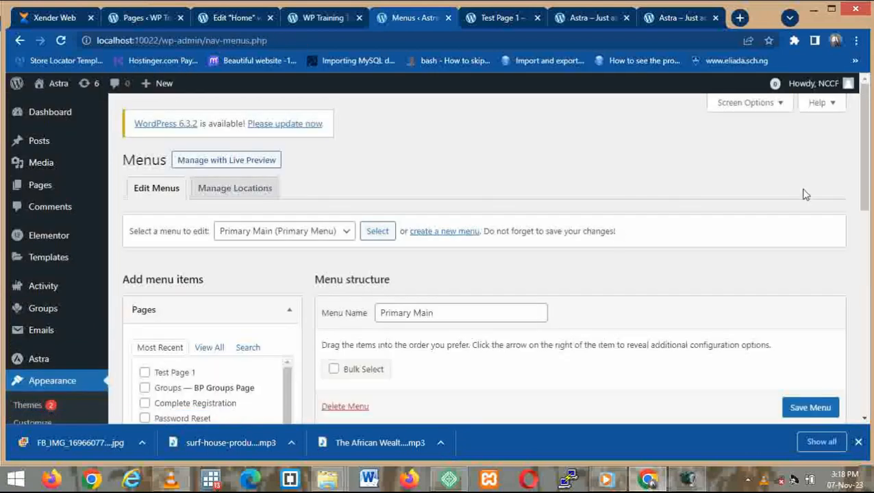
drag(867, 163, 867, 222)
scroll(865, 202, up, 1)
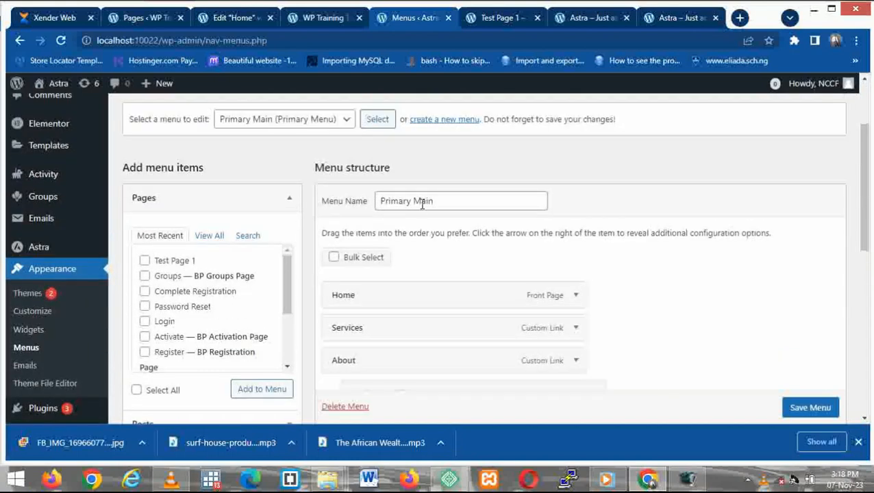
click(348, 120)
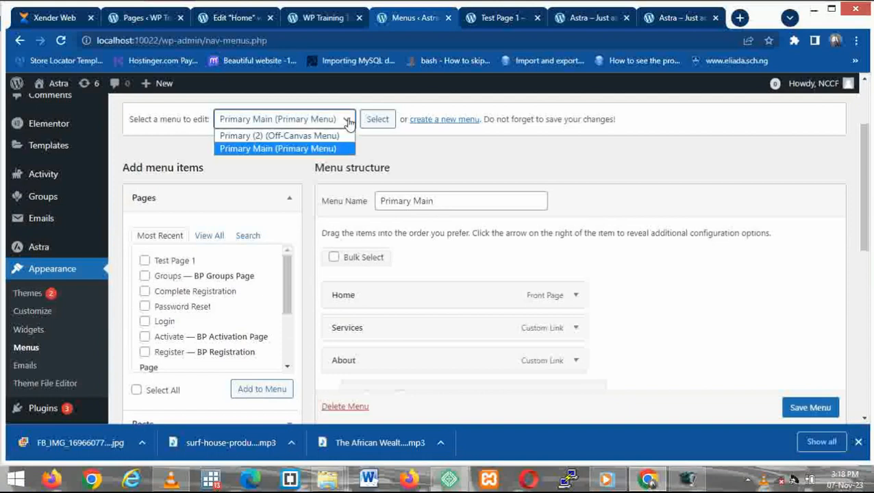
click(348, 119)
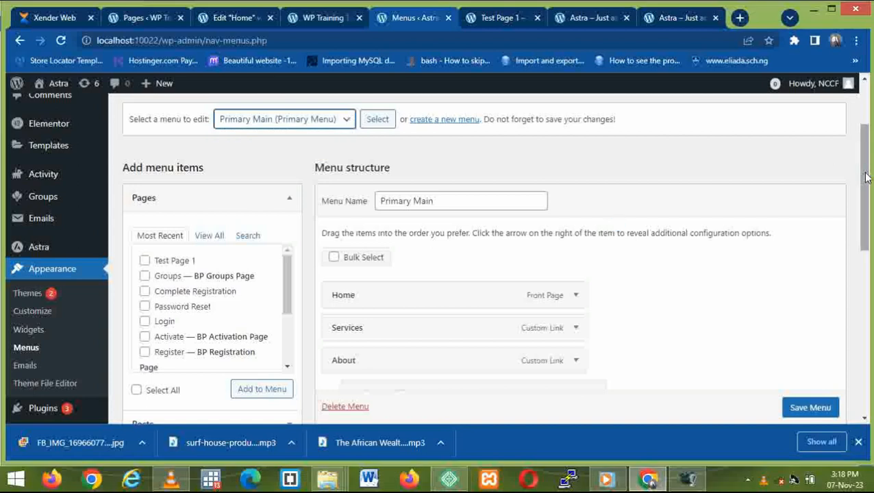
mouse_move(865, 177)
mouse_down()
mouse_move(865, 293)
mouse_move(853, 147)
mouse_move(855, 170)
mouse_up()
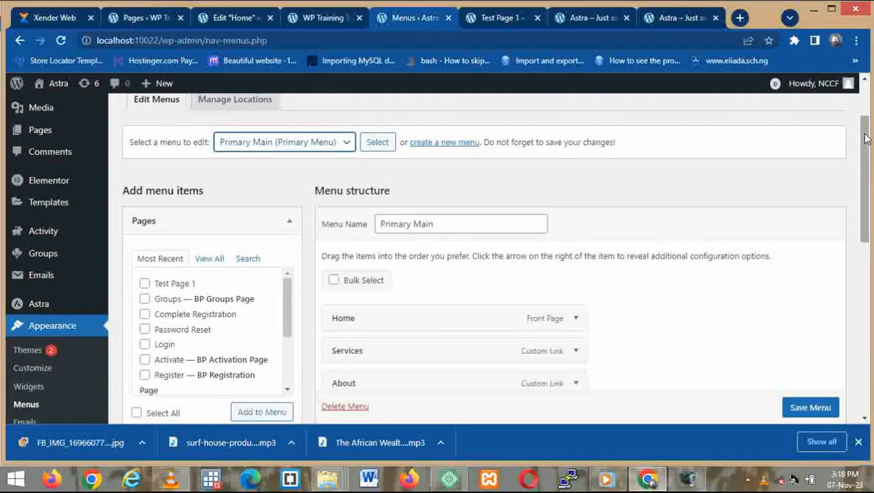
drag(867, 129, 861, 171)
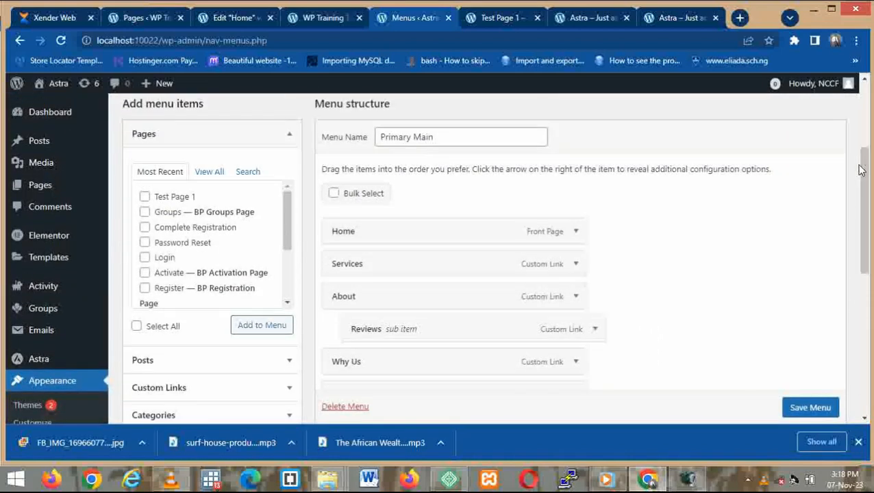
click(265, 330)
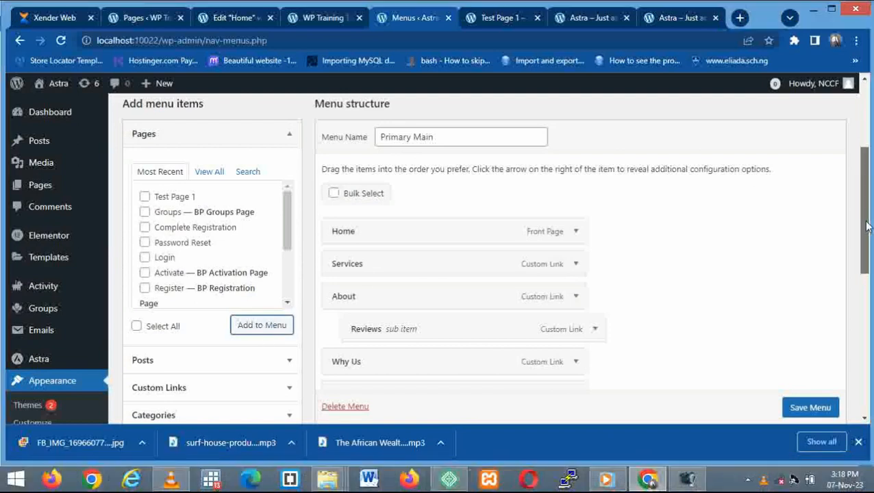
Create a new menu named "Footer menu", leaving the Primary Main menu without saving changes
scroll(867, 226, up, 3)
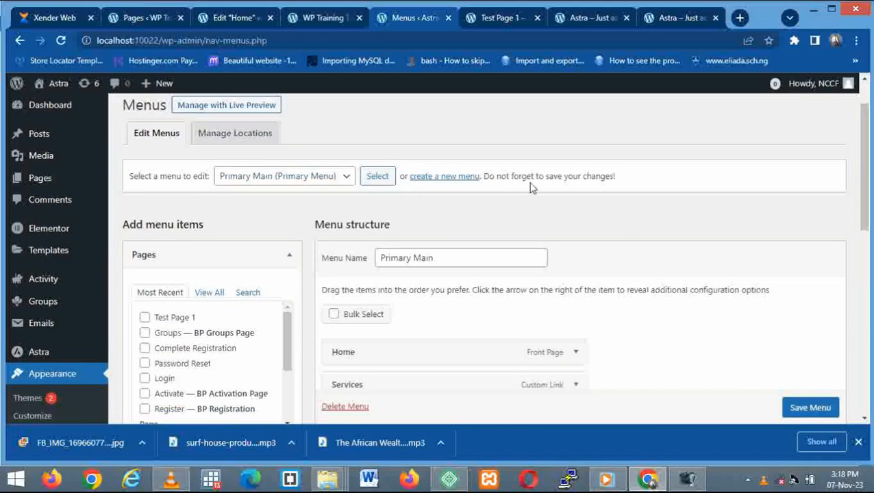
click(452, 179)
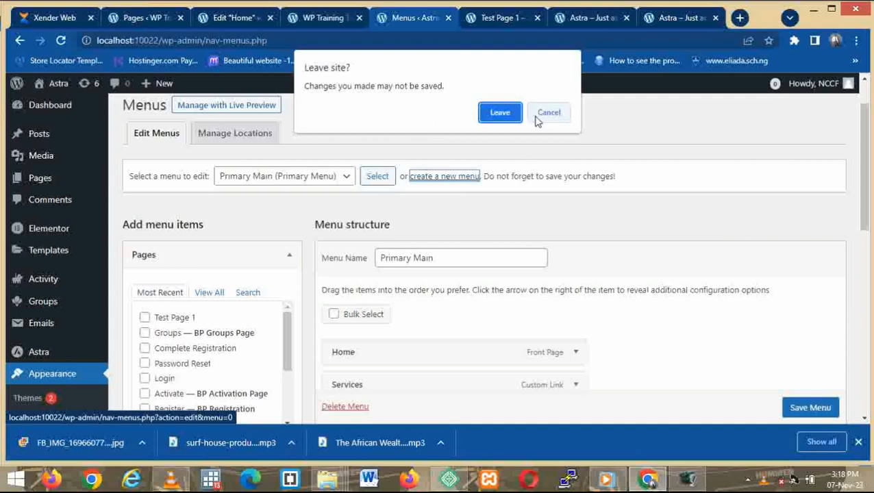
click(501, 113)
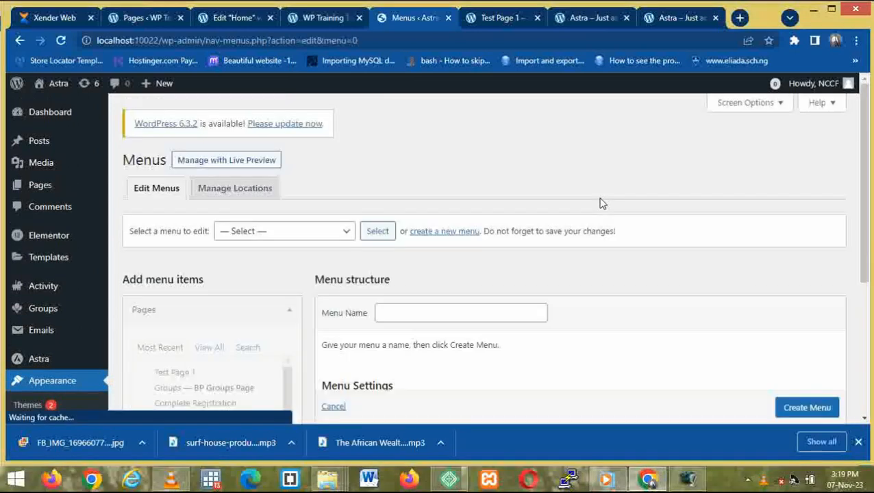
click(496, 309)
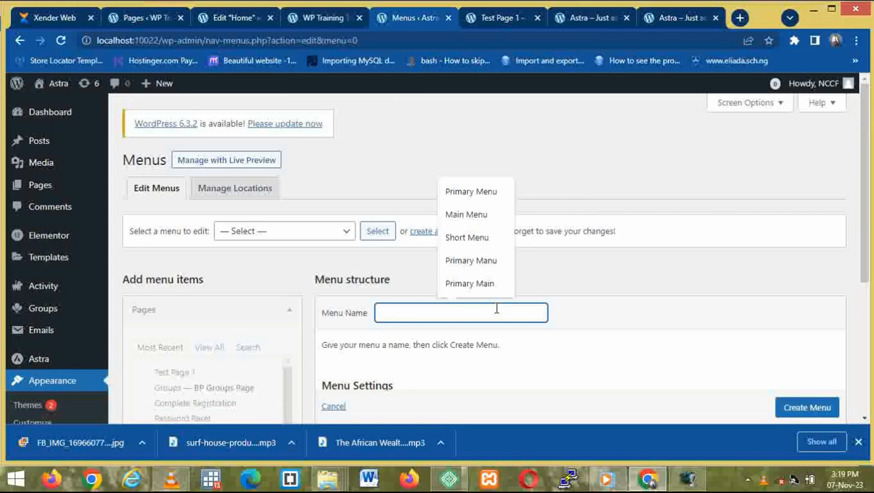
text(Foote)
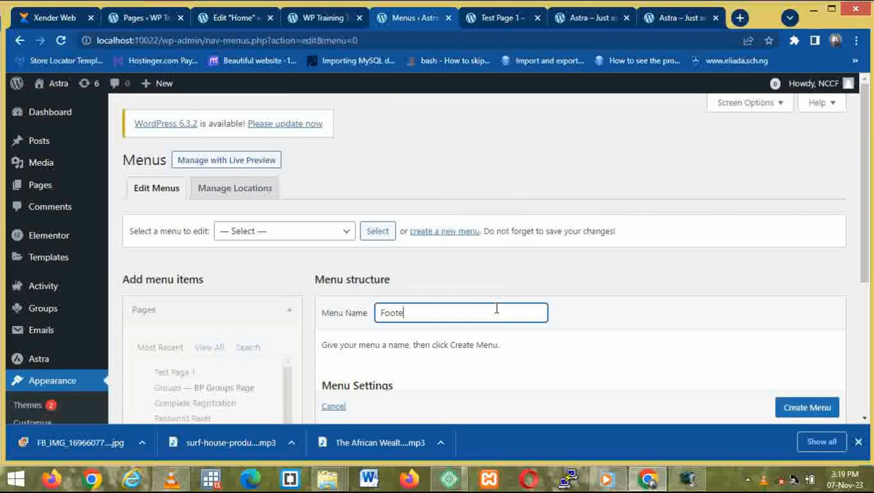
text(r menu)
click(807, 408)
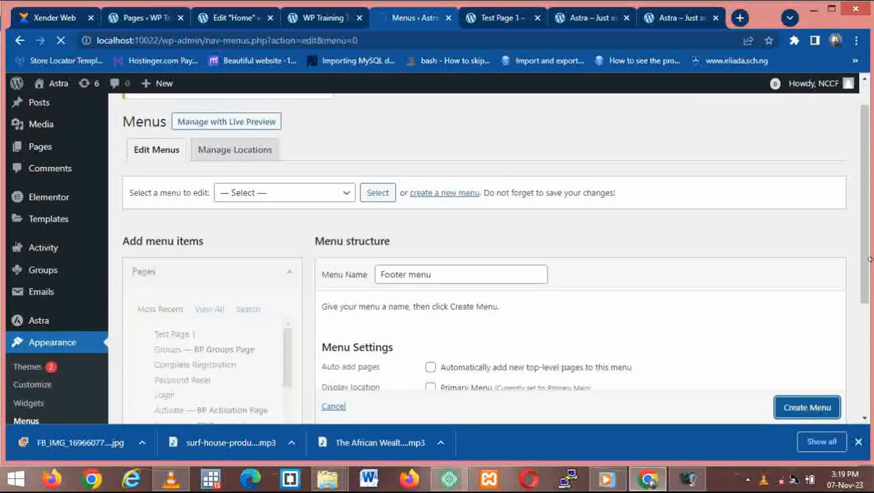
Review the Footer menu's display location options and compare them with the navigation menu on the live Test Page 1
drag(868, 201, 873, 282)
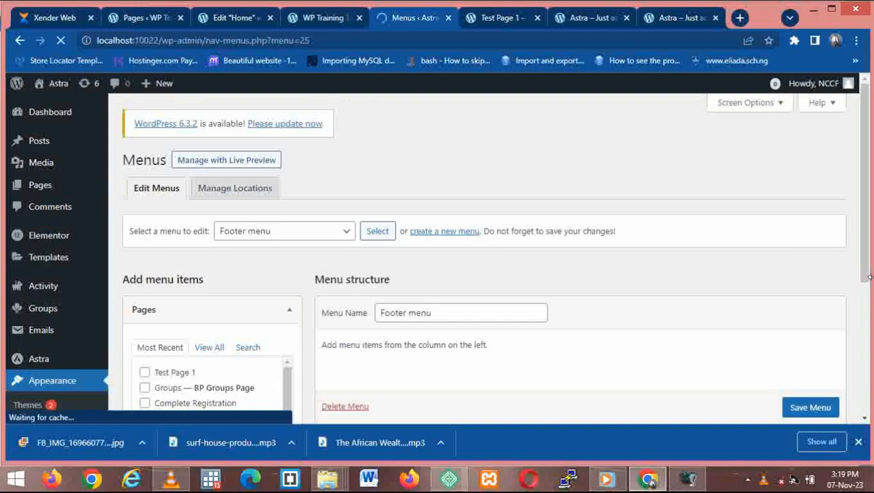
drag(869, 277, 869, 373)
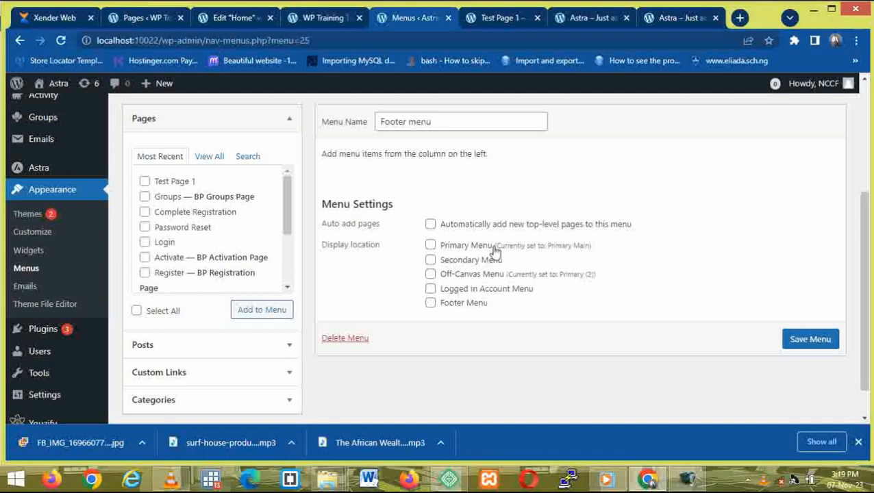
click(526, 20)
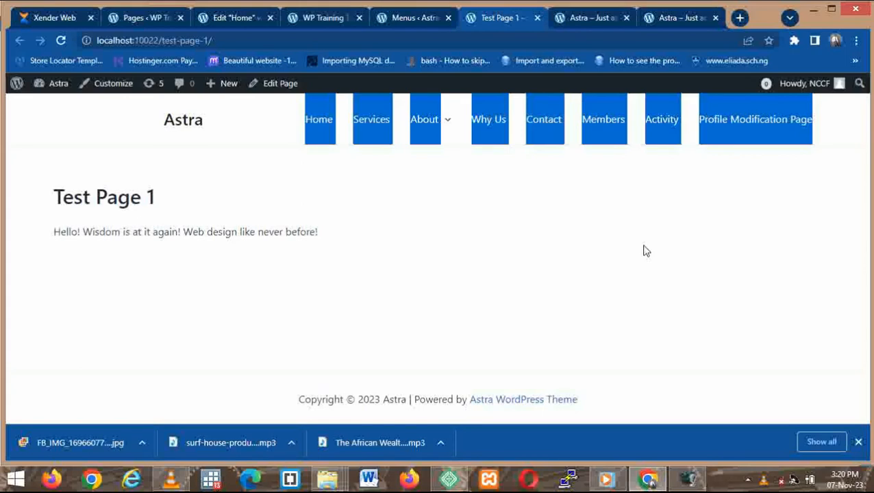
click(649, 185)
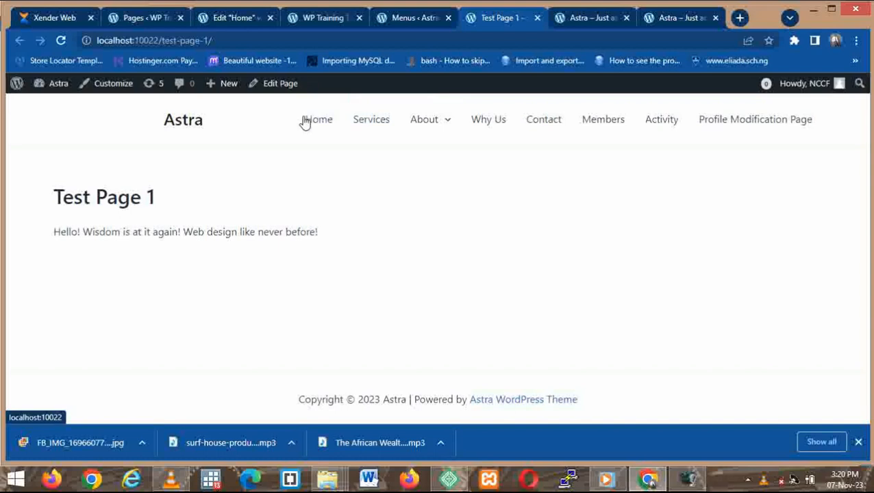
drag(513, 152, 500, 165)
click(407, 17)
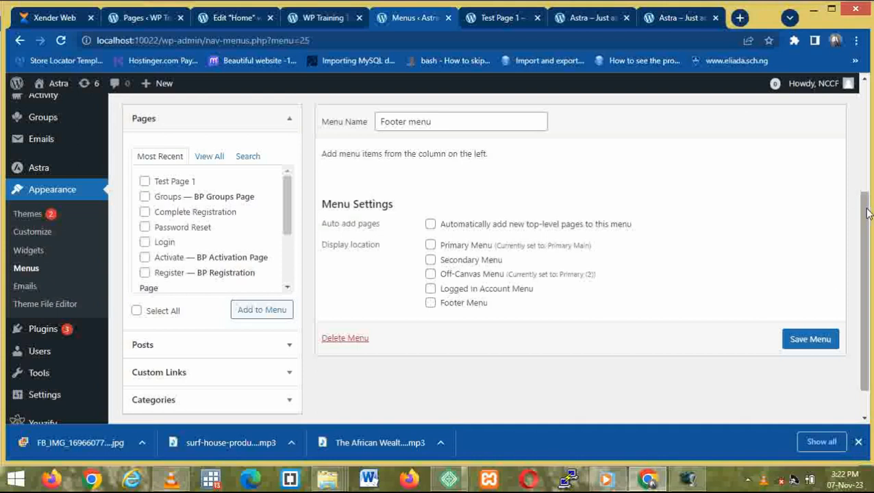
Check which menus are available in the menu selector for editing
drag(867, 213, 844, 95)
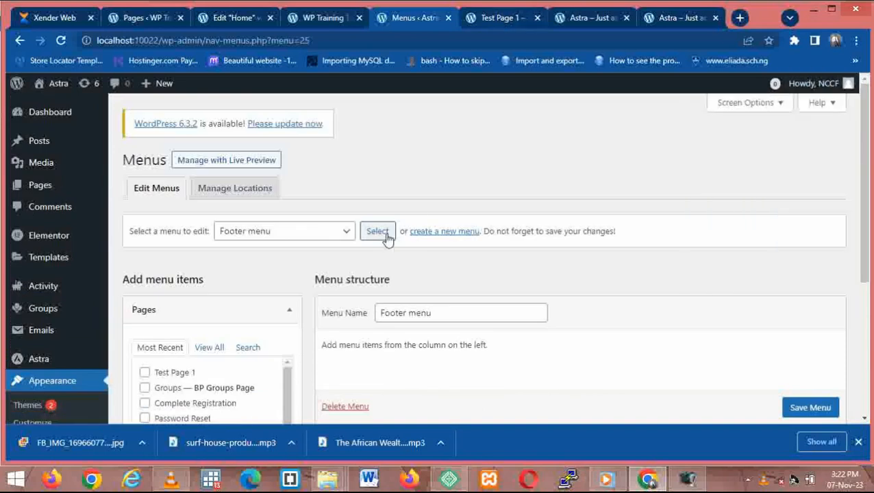
click(347, 234)
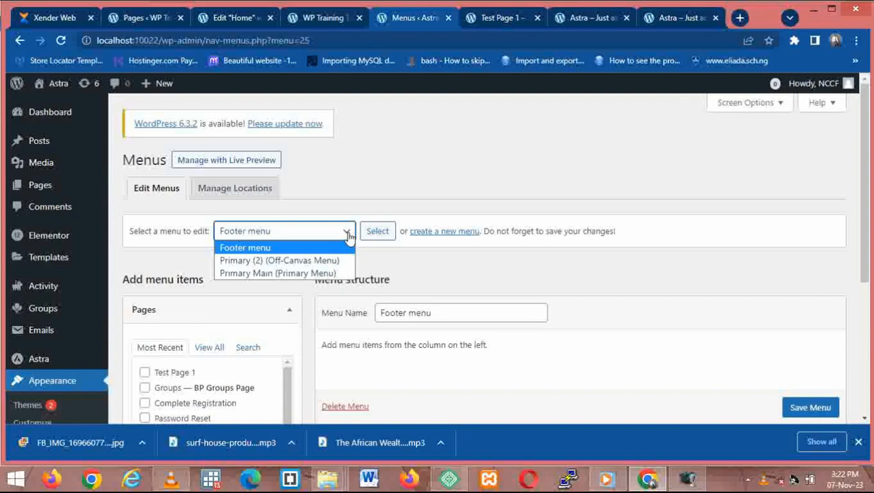
click(348, 235)
click(348, 234)
click(348, 234)
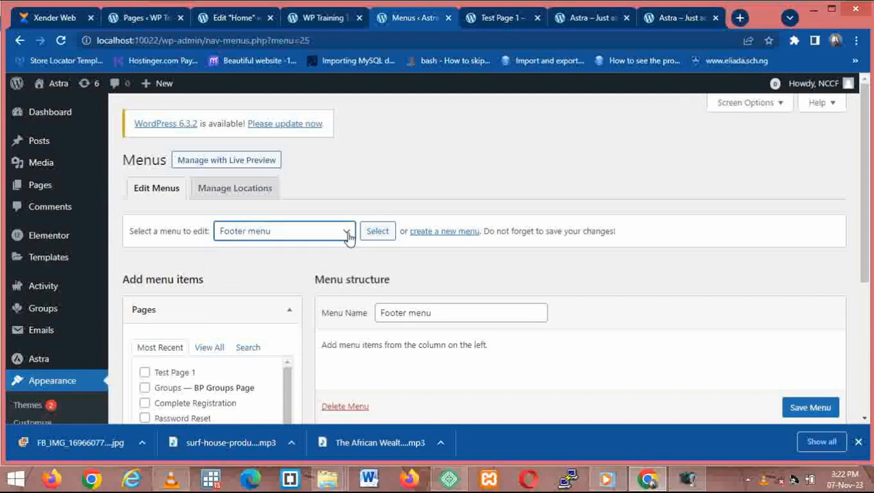
Assign the Footer menu to the Footer Menu theme location and save the location changes
click(252, 198)
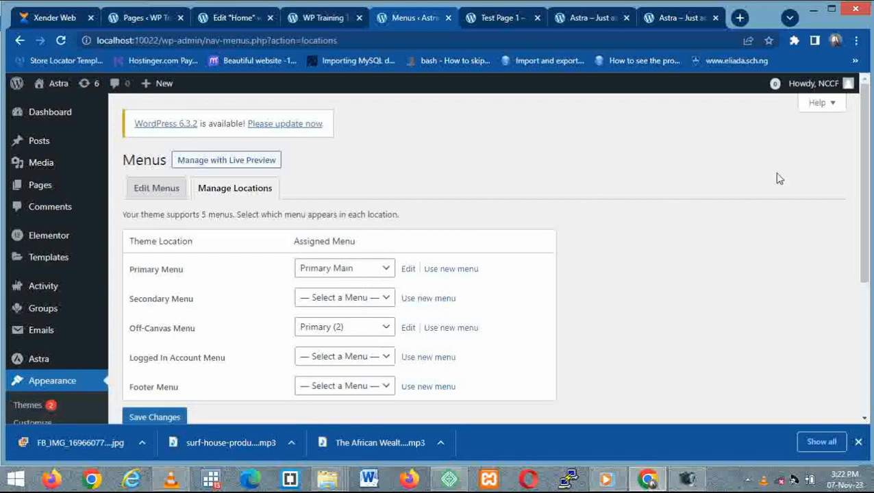
drag(866, 139, 868, 169)
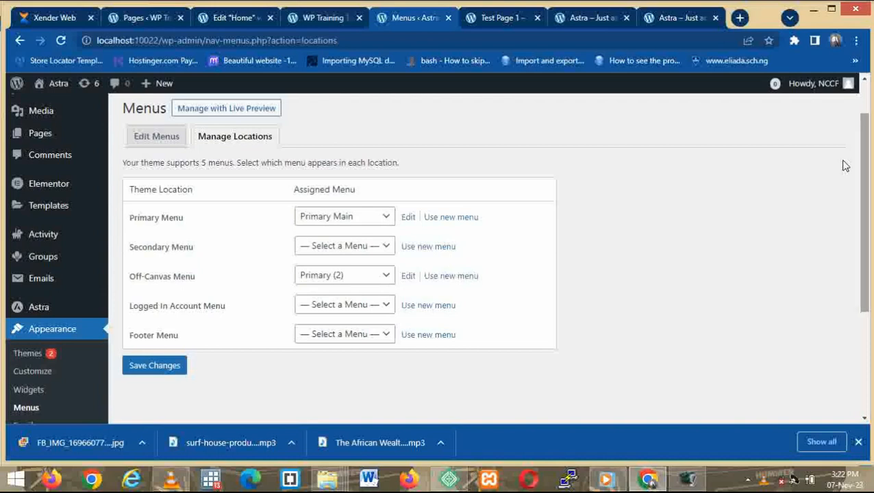
click(386, 335)
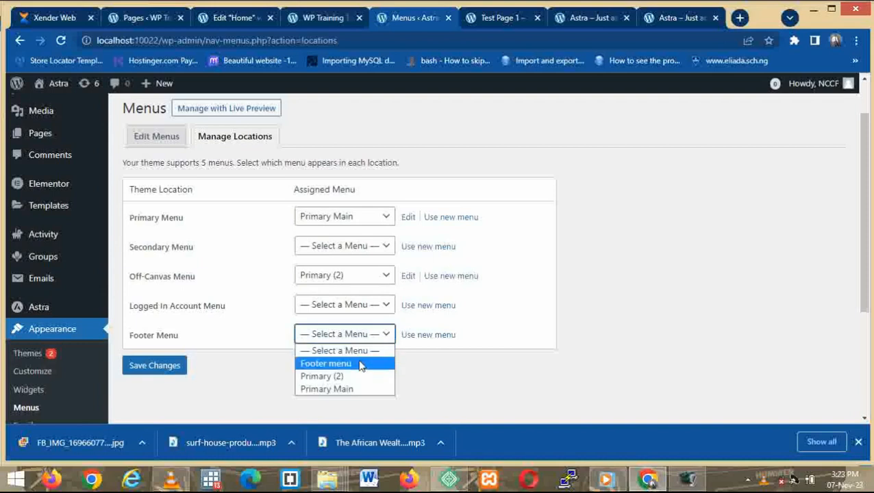
click(358, 363)
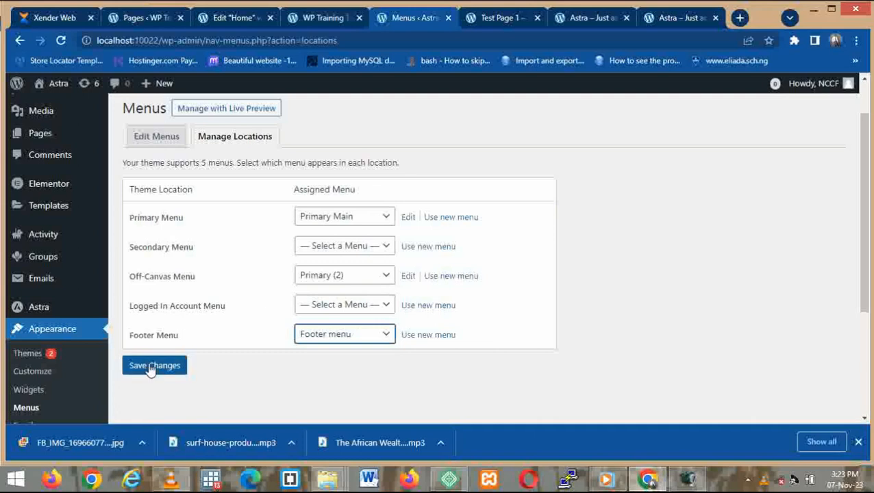
click(152, 367)
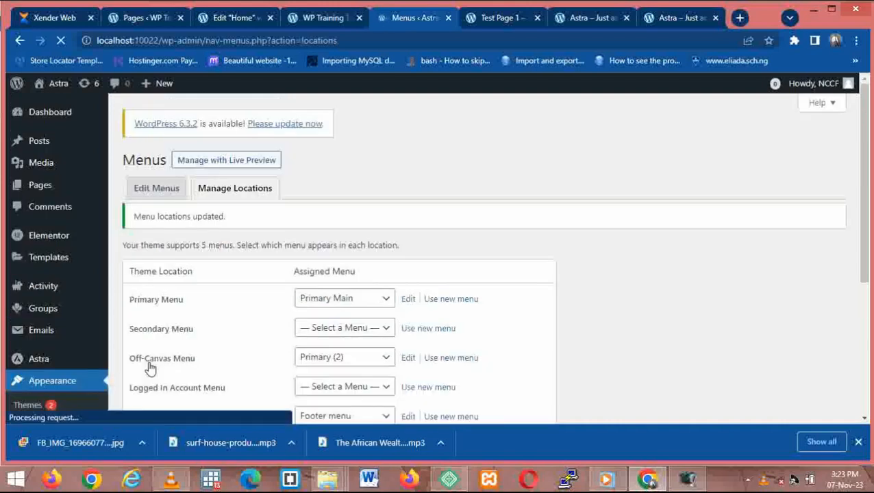
Reopen the Footer menu for editing, search the addable pages for "home" and select the Home front page
click(162, 232)
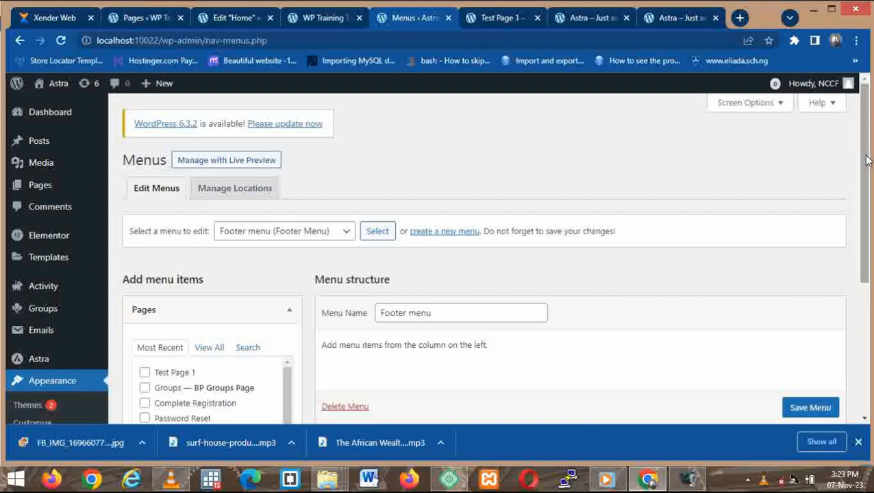
scroll(867, 160, down, 3)
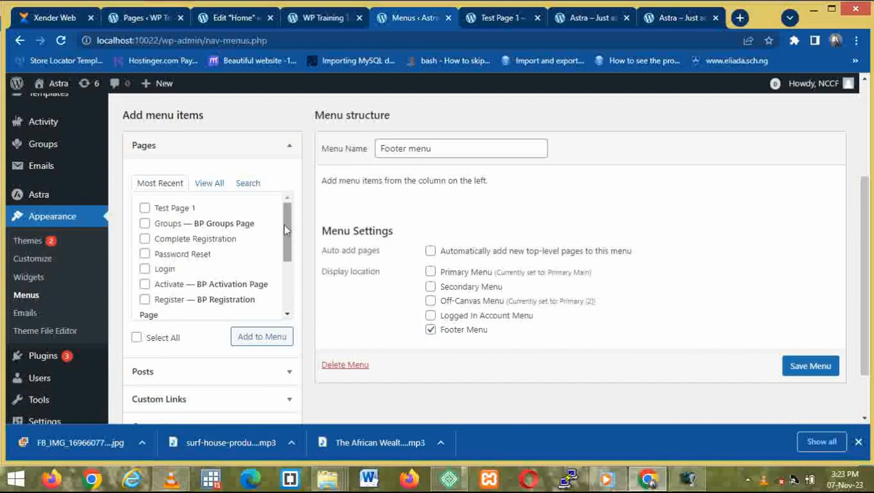
mouse_move(284, 224)
mouse_down()
mouse_move(285, 263)
mouse_move(287, 213)
mouse_move(279, 289)
mouse_move(280, 213)
mouse_up()
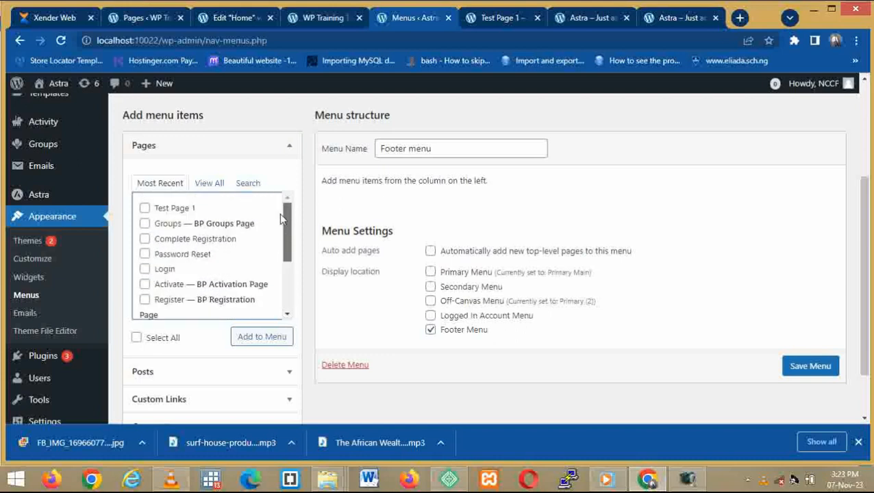
click(214, 187)
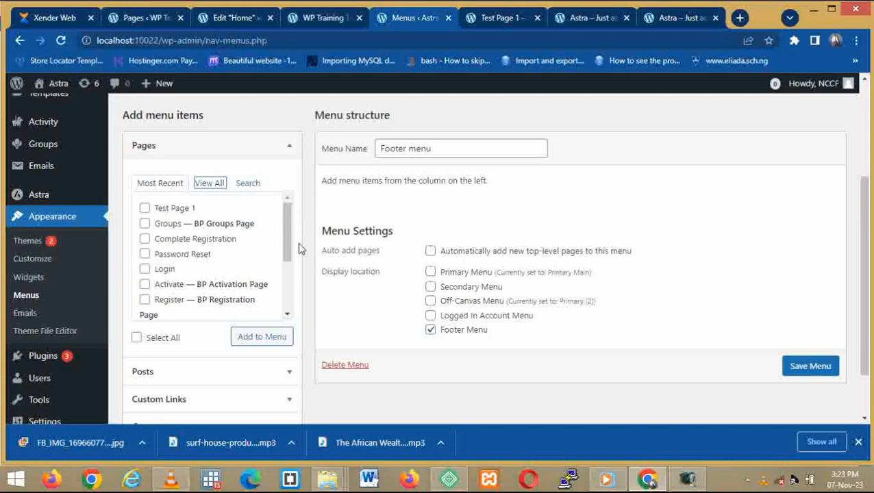
click(279, 198)
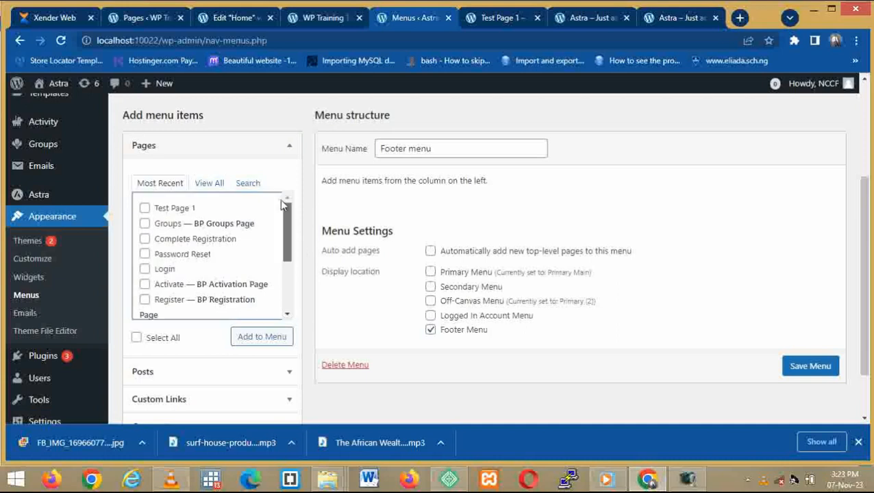
click(246, 184)
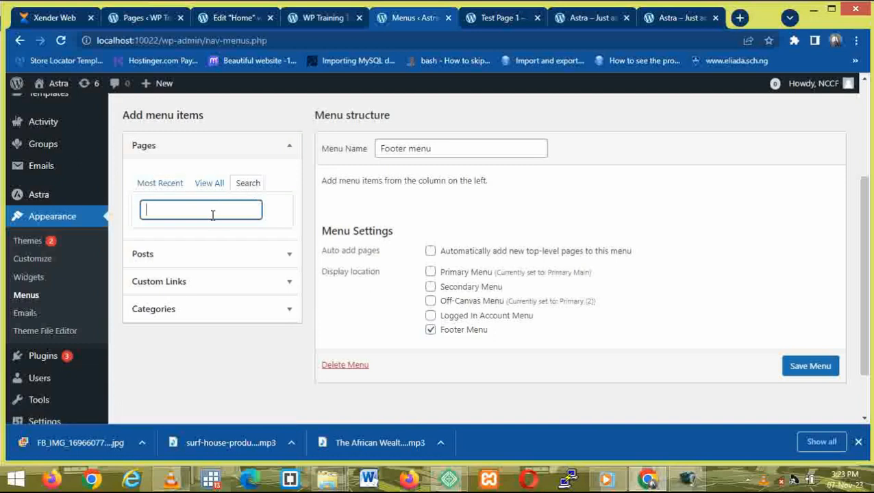
text(home)
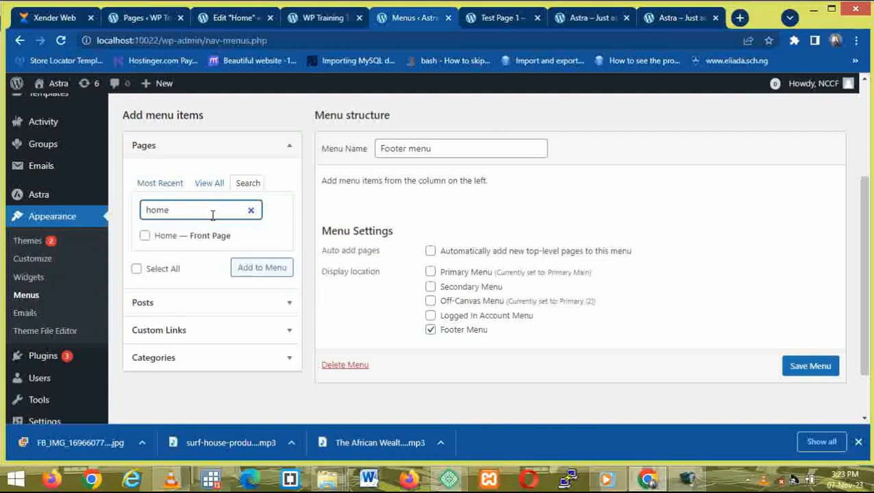
click(146, 239)
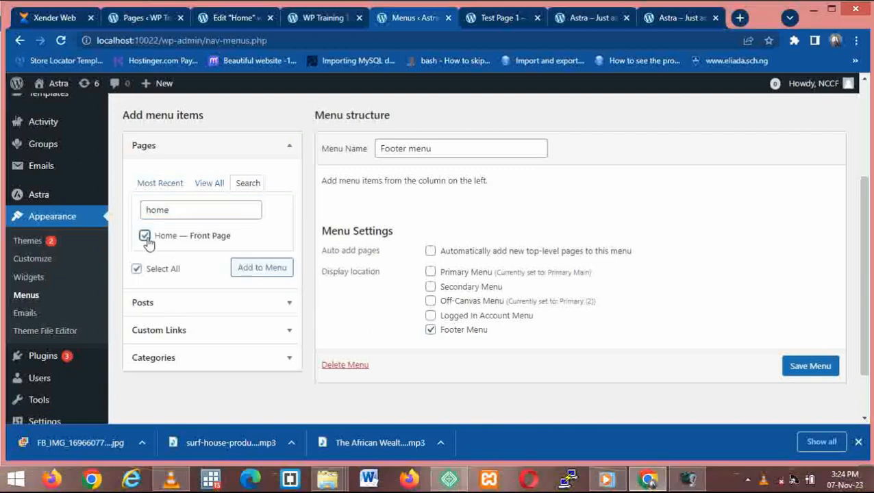
Search the addable pages for "service" and clear the search term
click(237, 211)
key(BackSpace)
key(BackSpace)
key(BackSpace)
key(BackSpace)
text(service)
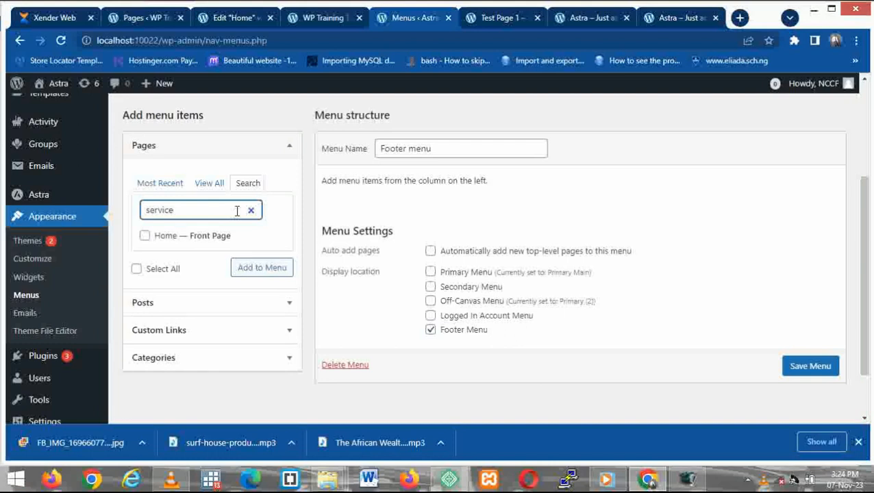
key(BackSpace)
key(BackSpace)
key(BackSpace)
key(BackSpace)
key(BackSpace)
key(BackSpace)
key(BackSpace)
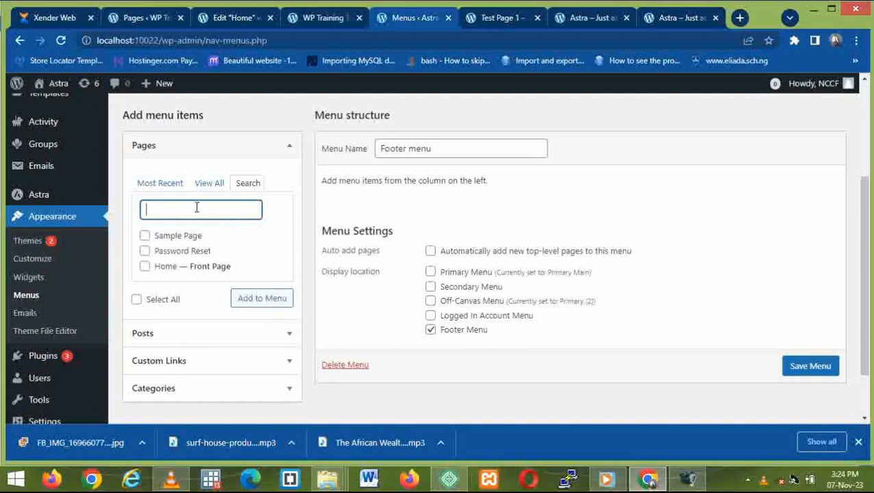
Add the Home front page to the Footer menu, as well as Test Page 1 using the page search "test"
click(145, 267)
click(264, 301)
click(187, 209)
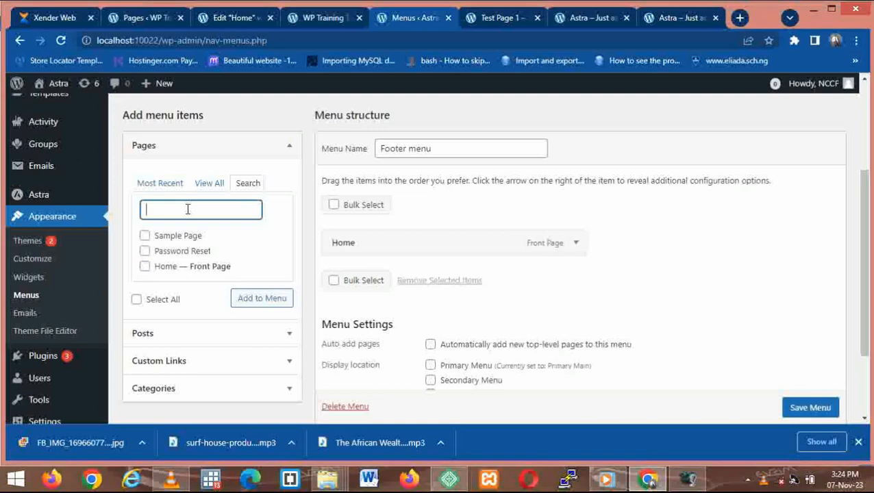
text(test)
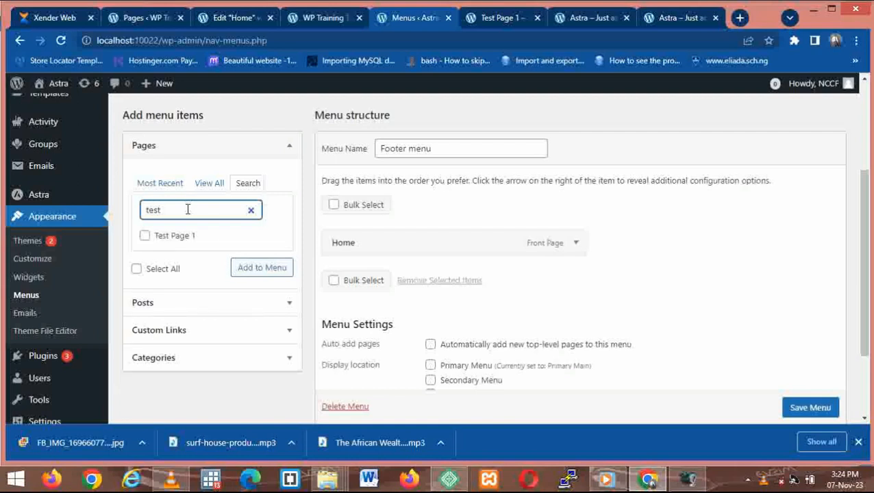
click(155, 237)
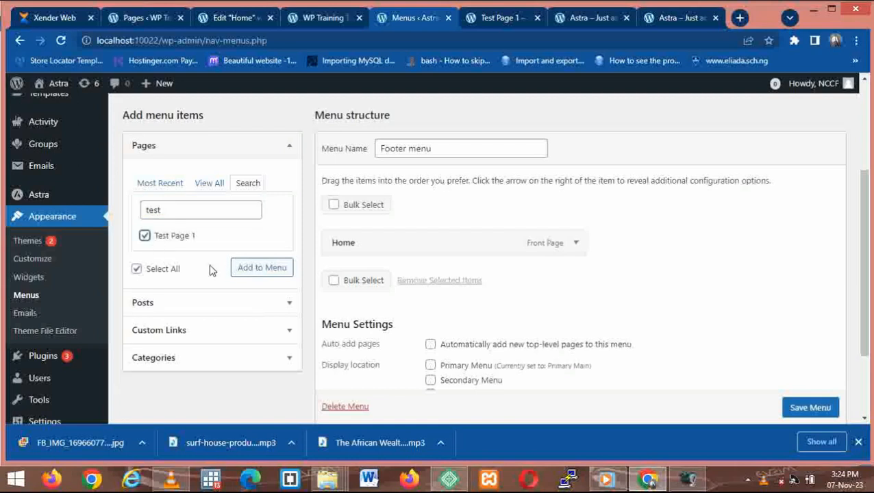
click(266, 273)
click(266, 274)
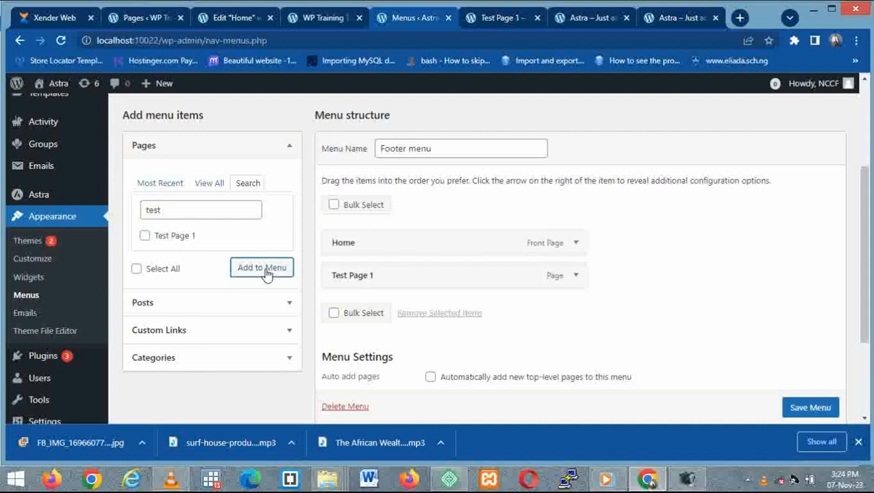
Search the addable pages for "profile" and add the Profile Modification Page to the Footer menu
click(193, 210)
key(BackSpace)
key(BackSpace)
key(BackSpace)
key(BackSpace)
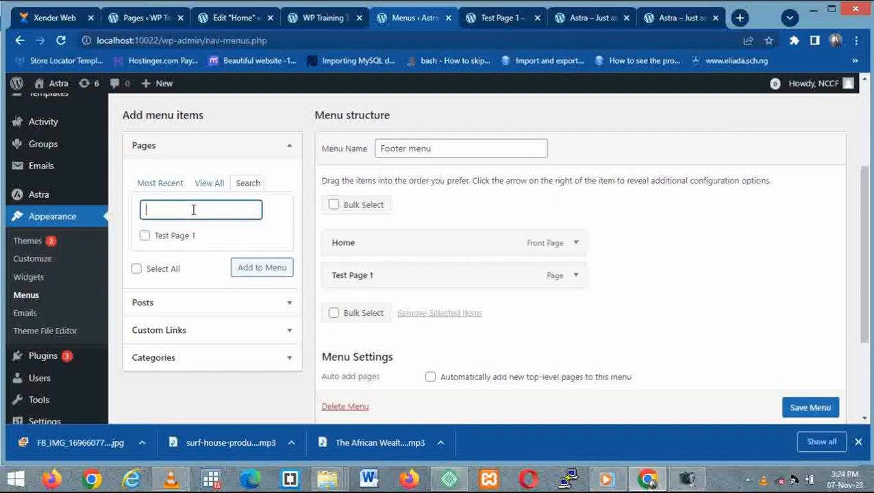
text(profile)
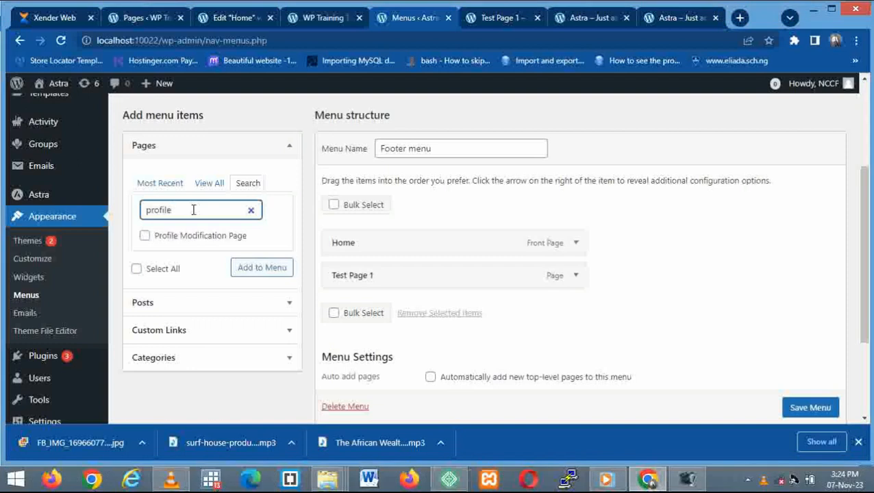
click(178, 241)
click(178, 239)
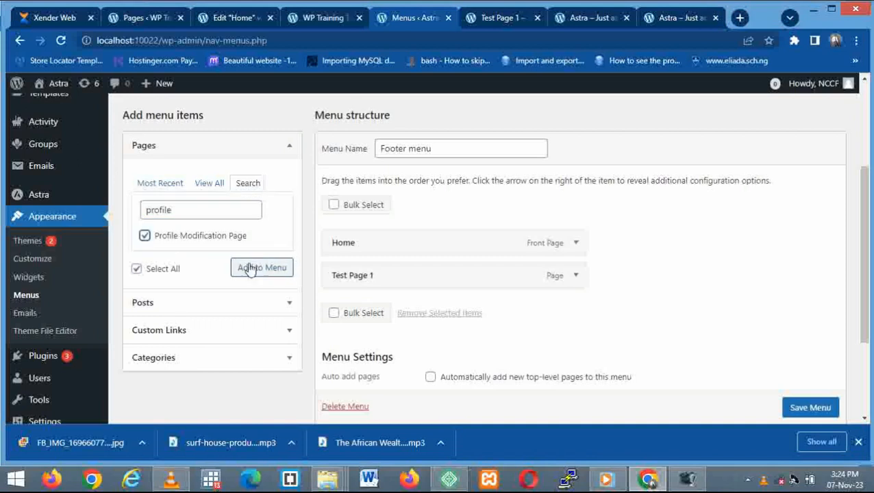
click(254, 269)
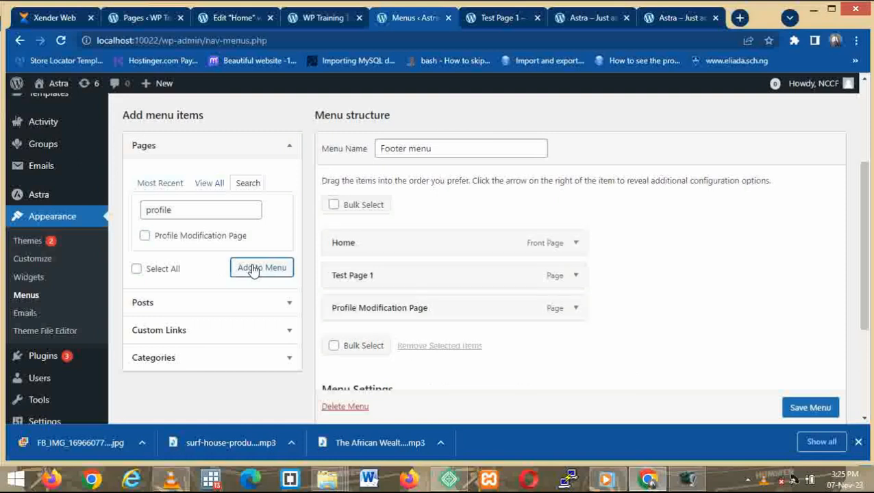
Search for "login", add the Login Welcome Page and Login pages to the Footer menu, and save the menu
click(204, 212)
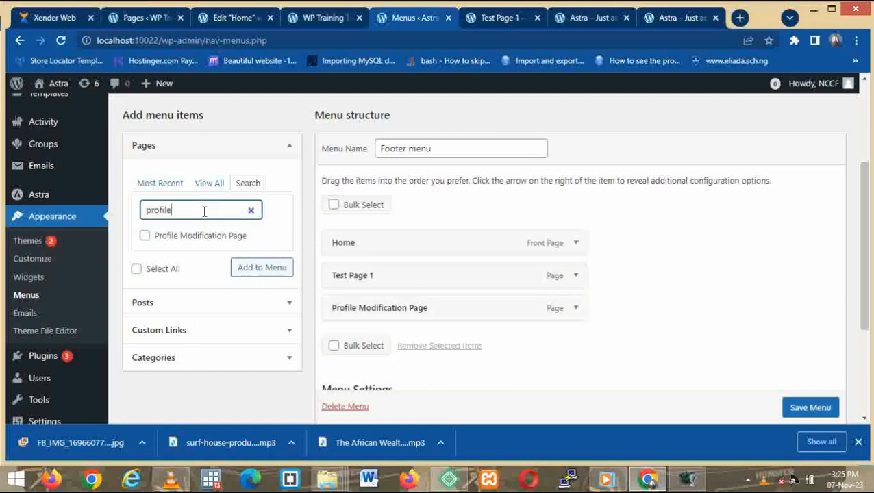
key(BackSpace)
key(BackSpace)
key(BackSpace)
key(BackSpace)
key(BackSpace)
key(BackSpace)
key(BackSpace)
text(login)
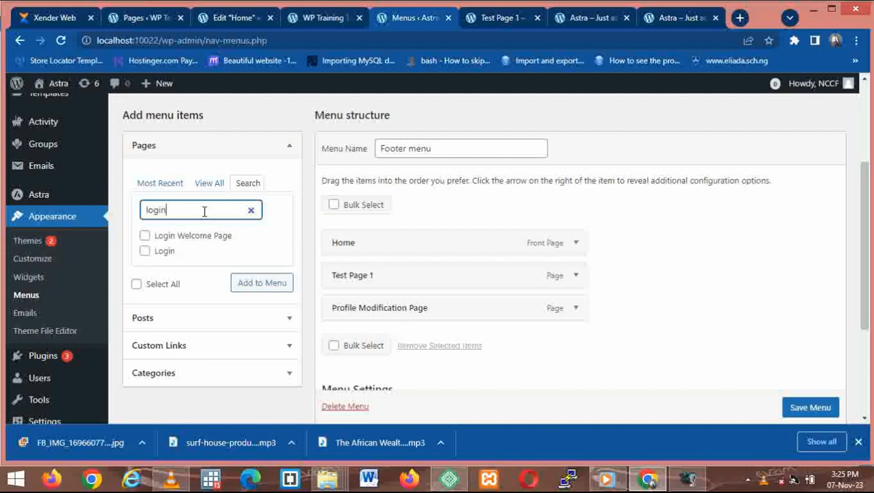
click(144, 235)
click(146, 252)
click(240, 283)
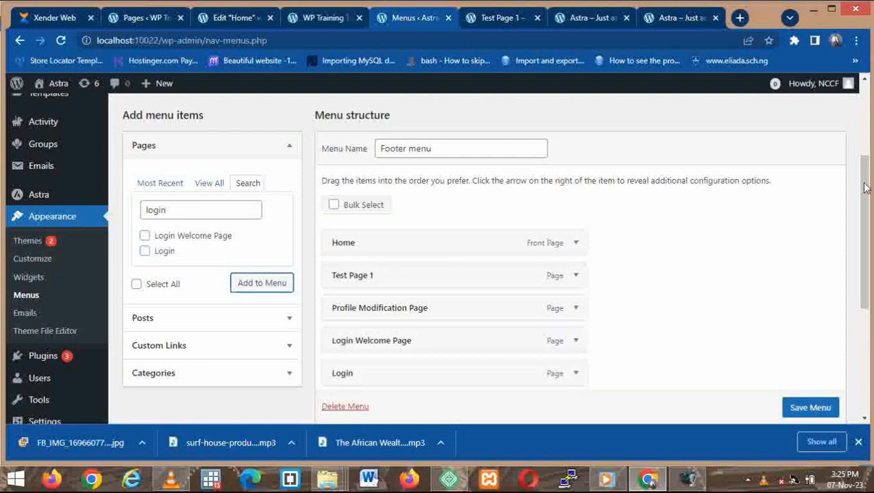
click(802, 409)
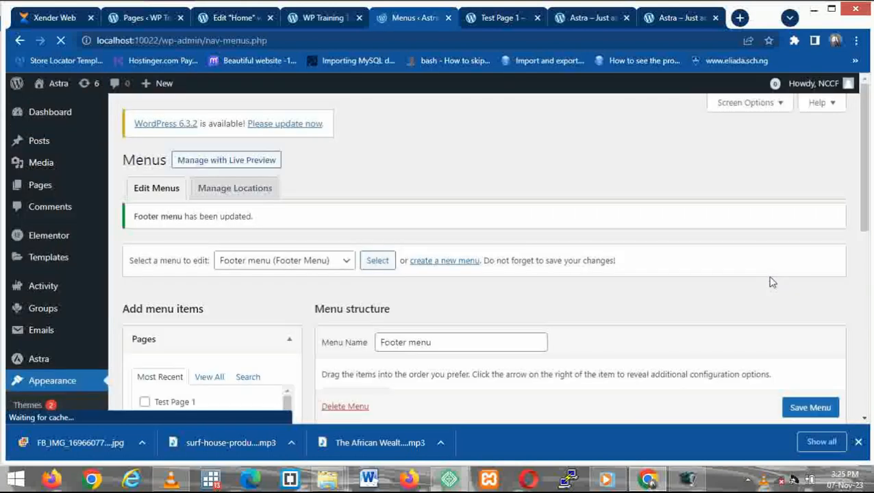
Reload the live Test Page 1 and examine its footer area for the Footer menu
drag(865, 144, 853, 195)
click(503, 19)
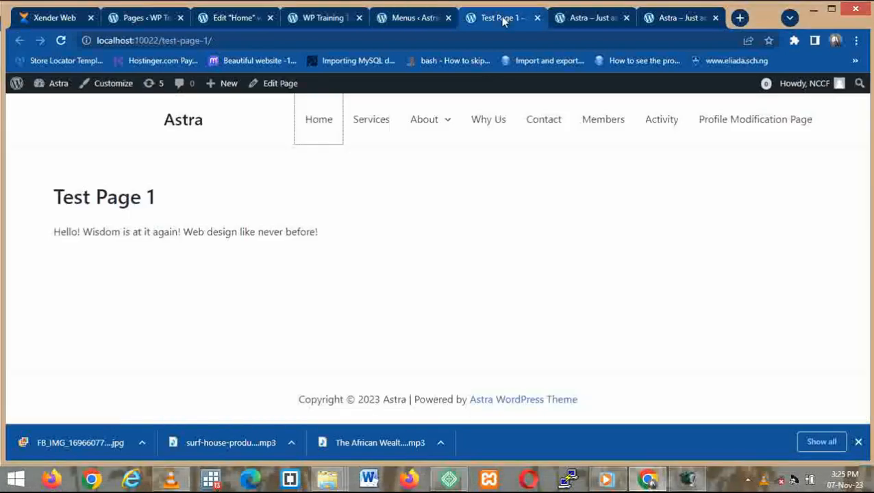
click(392, 39)
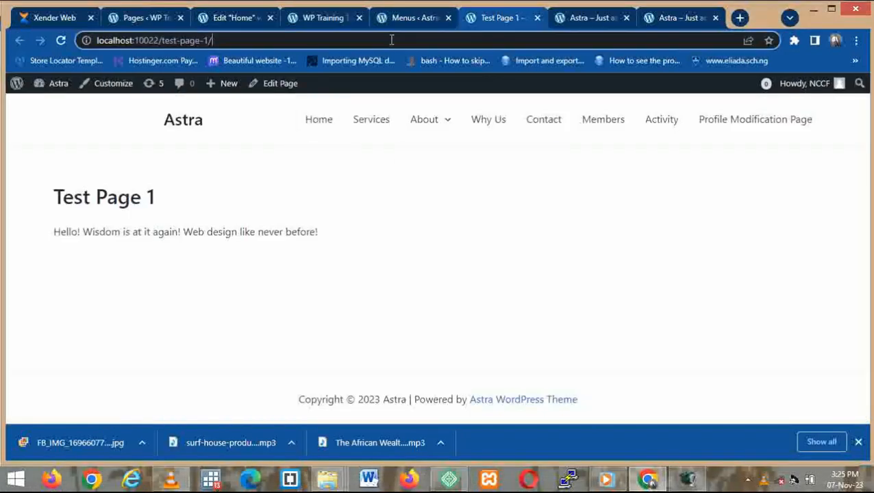
click(600, 326)
drag(651, 336, 624, 421)
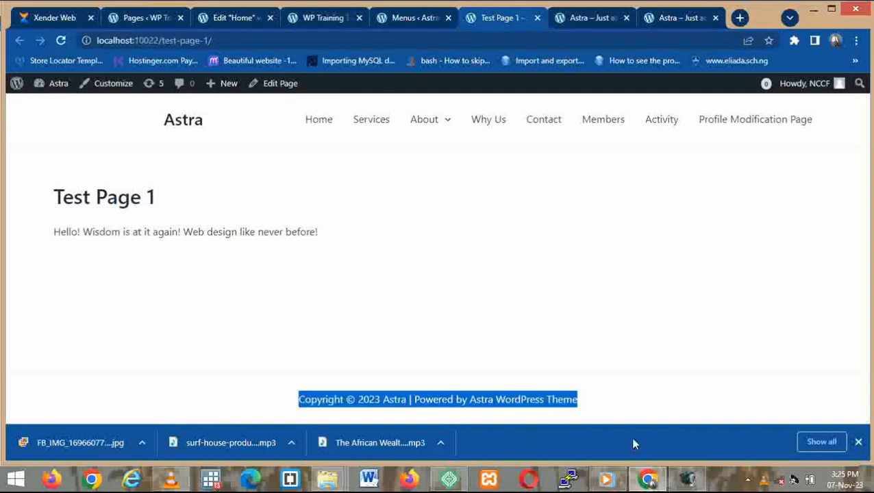
drag(570, 352, 579, 414)
click(413, 318)
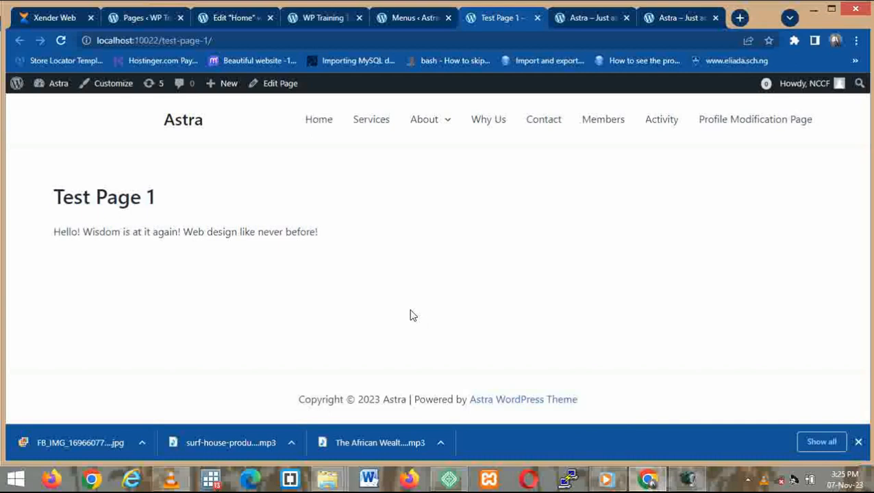
click(226, 42)
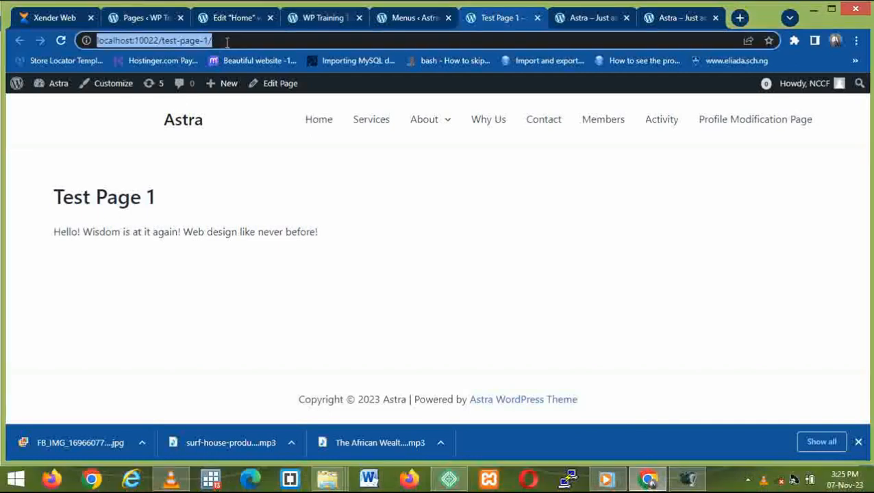
key(Return)
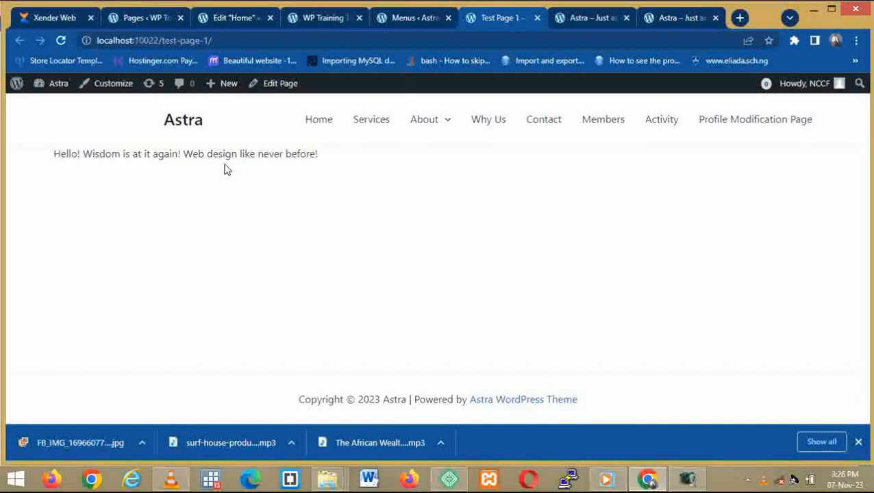
Change the navigation label of the Footer menu's Profile Modification Page item to "Profile Edit"
click(407, 19)
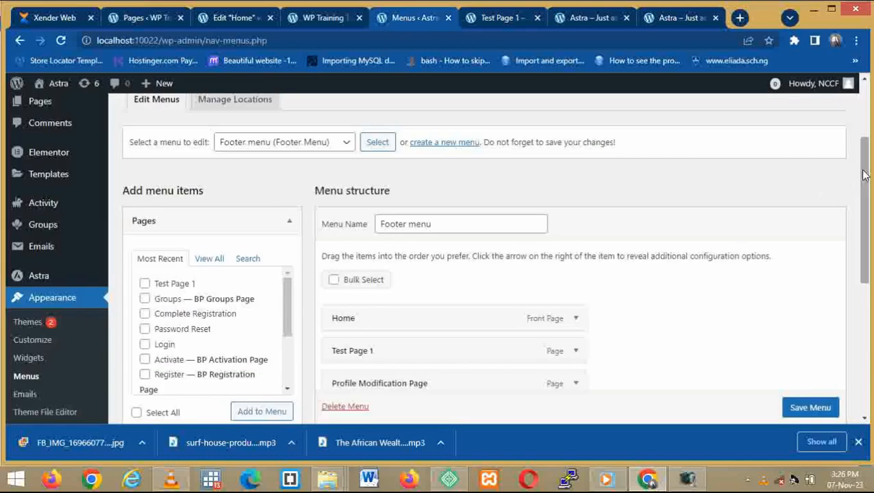
drag(865, 175, 869, 220)
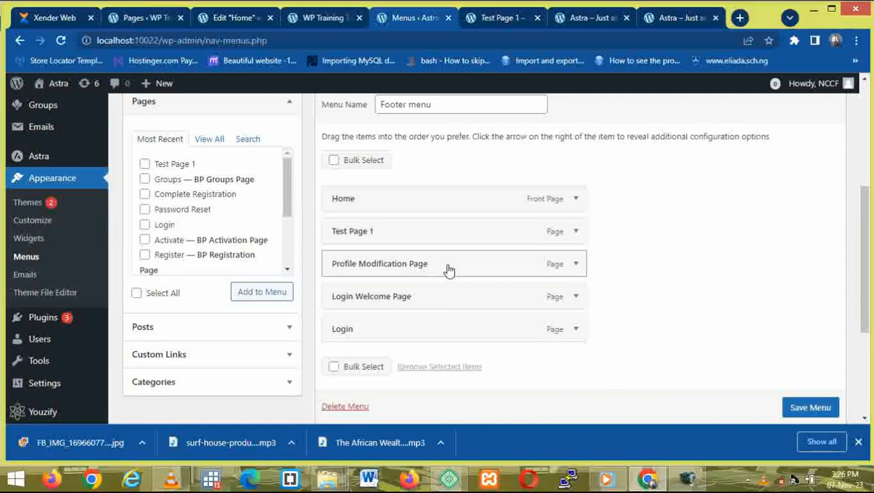
click(575, 266)
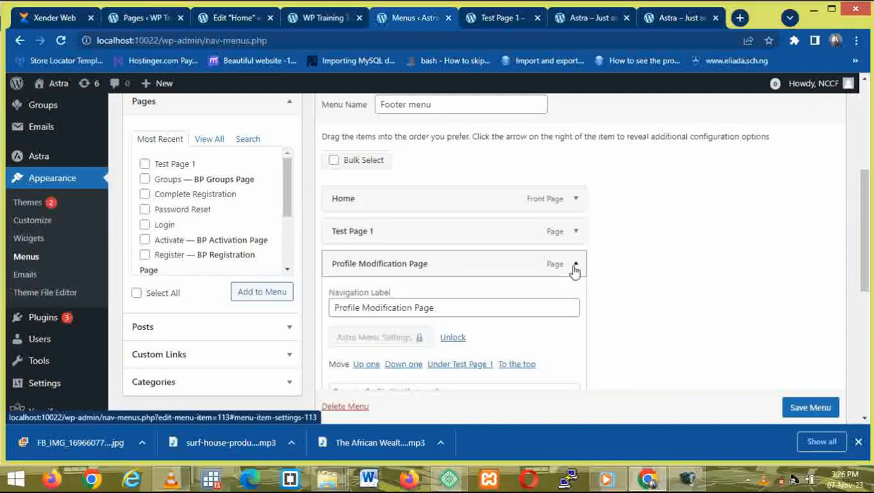
click(433, 308)
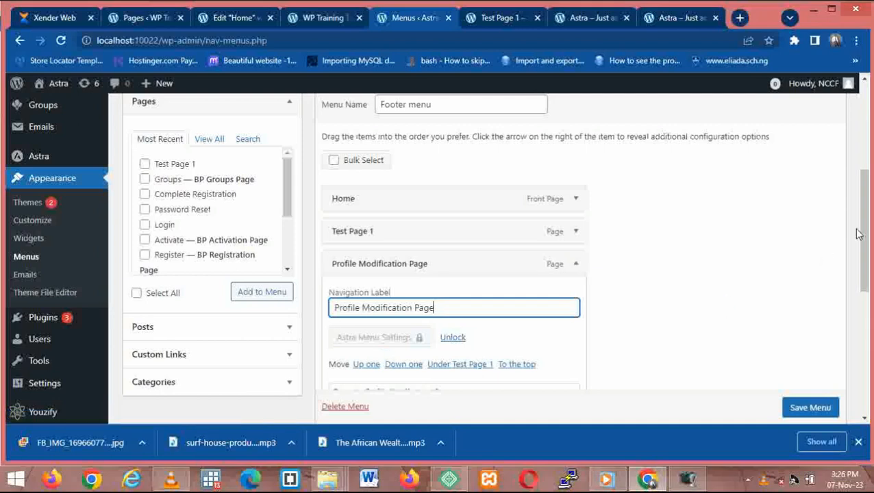
scroll(866, 226, down, 1)
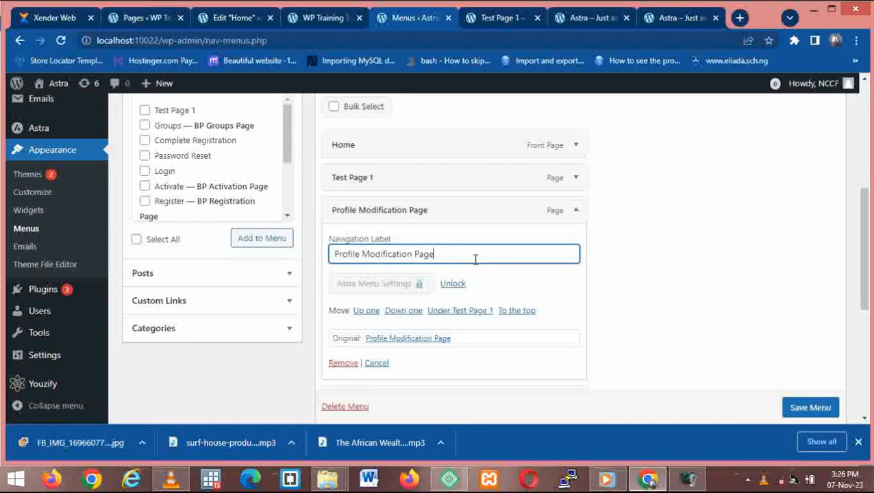
key(BackSpace)
key(BackSpace)
key(BackSpace)
key(BackSpace)
key(BackSpace)
key(BackSpace)
key(BackSpace)
key(BackSpace)
key(BackSpace)
key(BackSpace)
key(BackSpace)
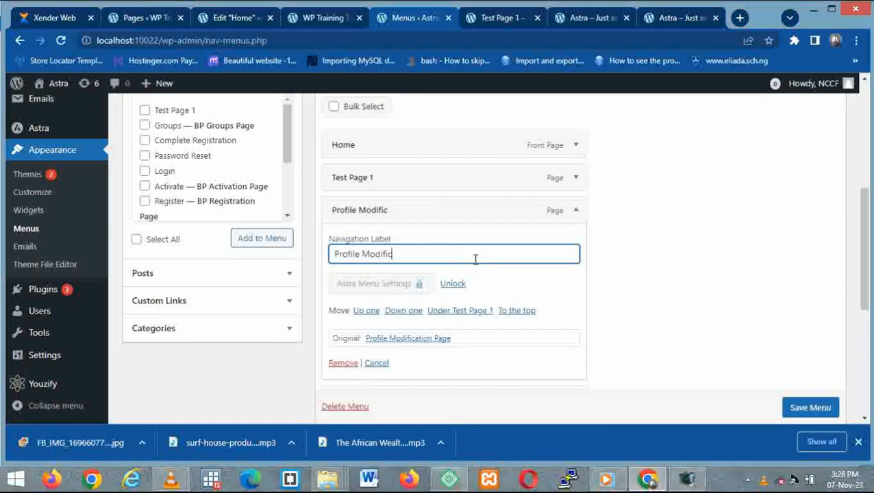
key(BackSpace)
key(BackSpace)
key(BackSpace)
key(BackSpace)
key(BackSpace)
key(BackSpace)
key(BackSpace)
text(Edit)
click(574, 214)
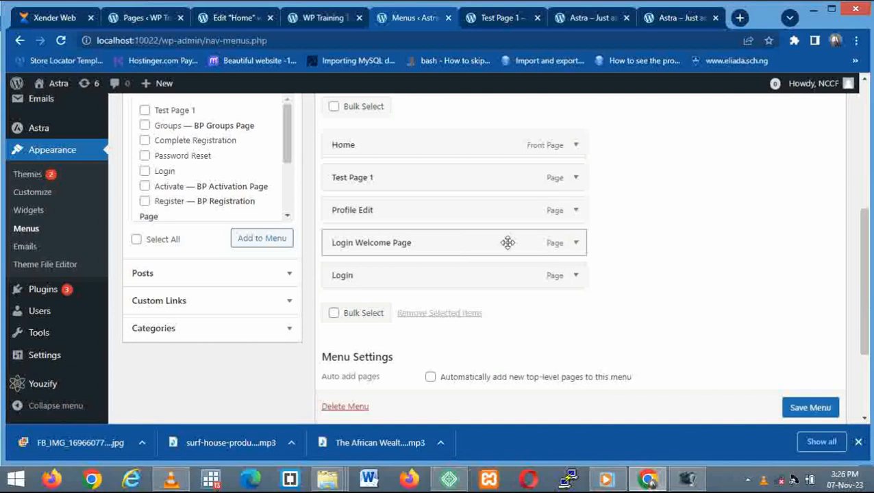
Change the navigation label of the Login Welcome Page item to "Welcome Page" and save the Footer menu
click(575, 245)
click(423, 288)
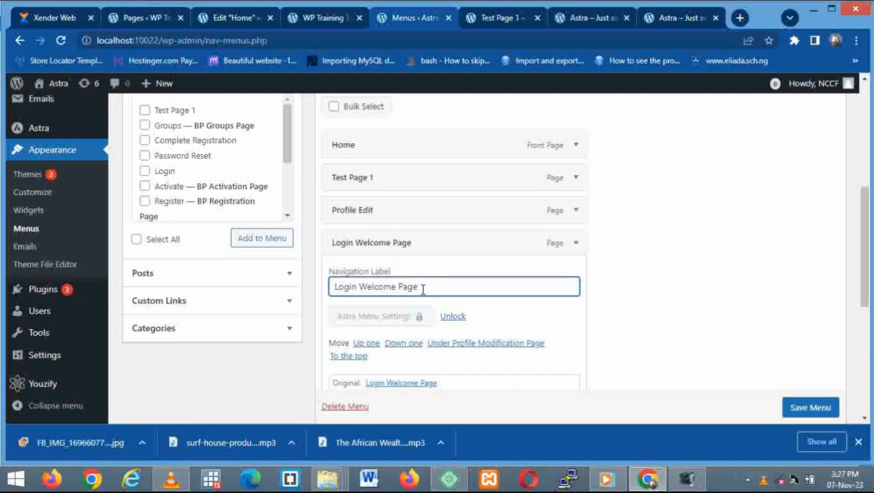
key(Left)
key(Left)
key(Left)
key(Left)
key(Left)
key(Left)
key(Left)
key(Left)
key(Left)
key(Left)
key(Left)
key(Left)
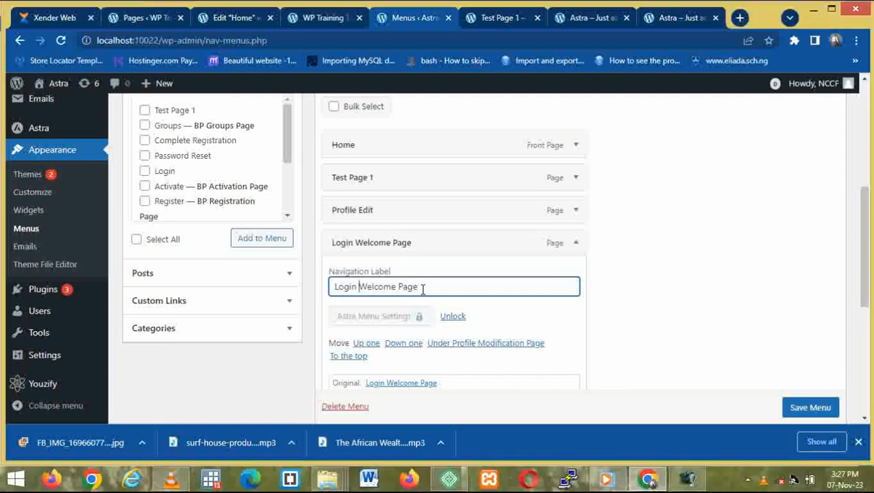
key(BackSpace)
key(BackSpace)
key(BackSpace)
key(BackSpace)
key(BackSpace)
key(BackSpace)
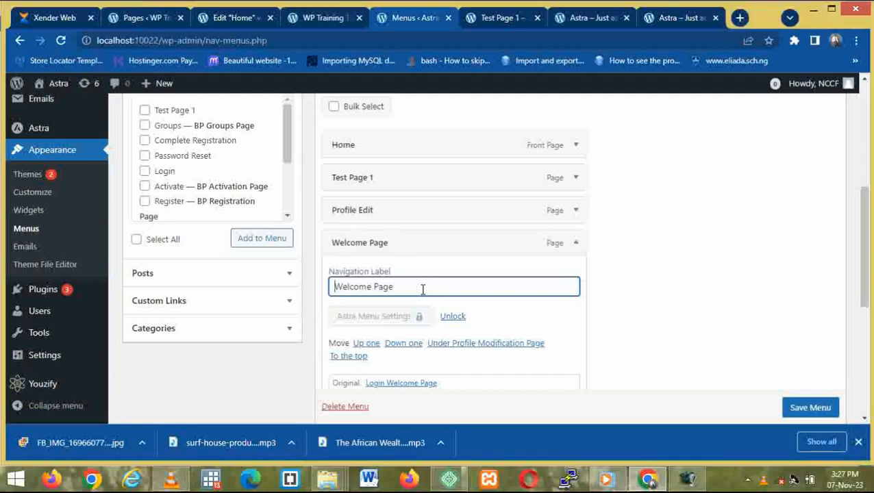
scroll(805, 409, down, 1)
click(805, 409)
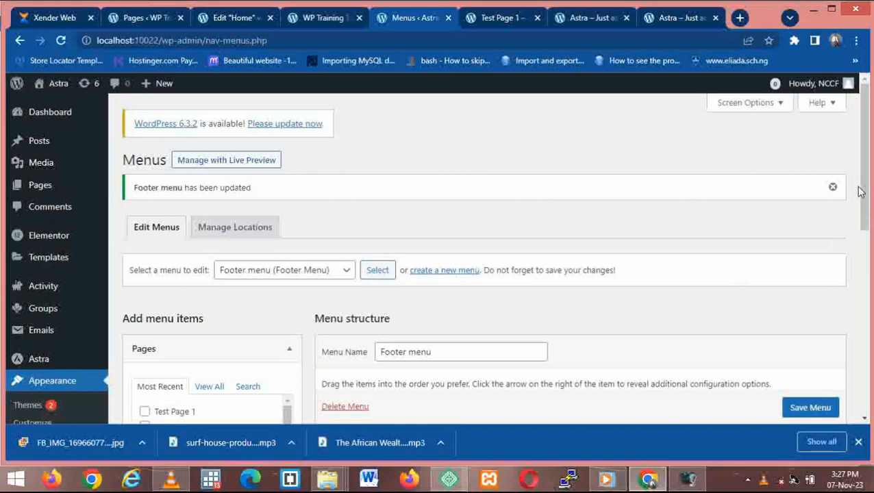
Review the Footer menu's items and load the Primary Main menu for editing
drag(865, 156, 868, 288)
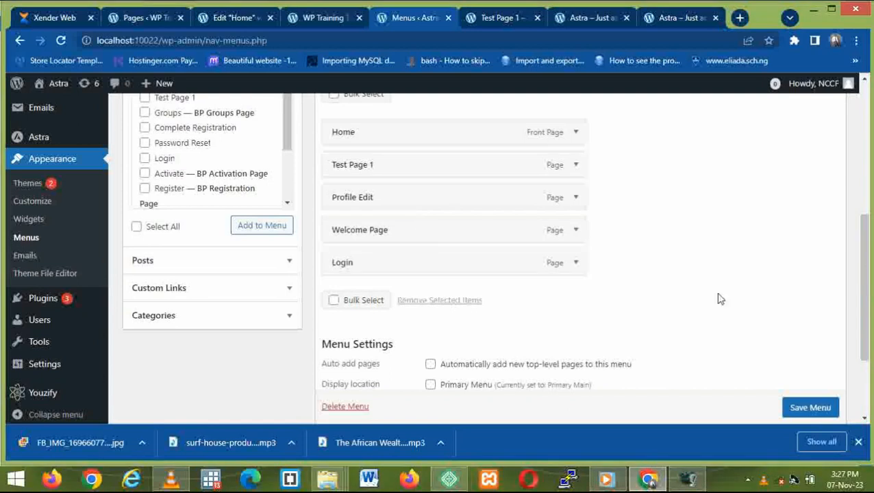
drag(868, 257, 871, 174)
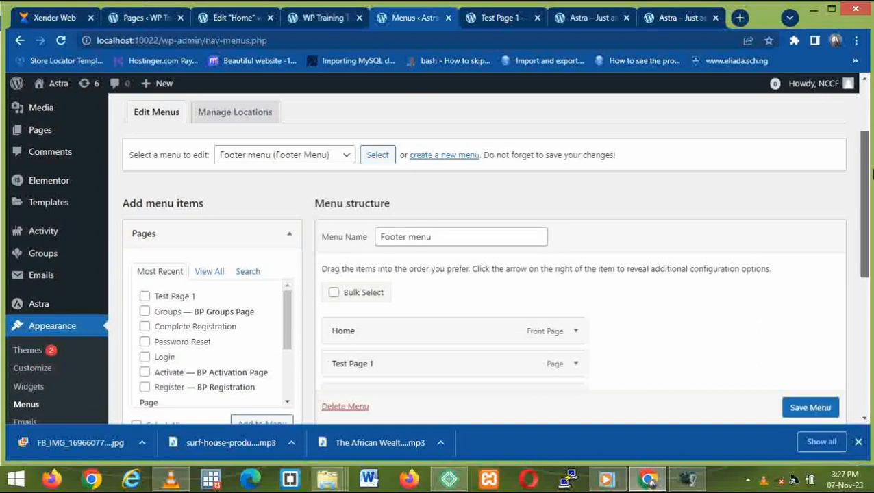
drag(871, 175, 845, 146)
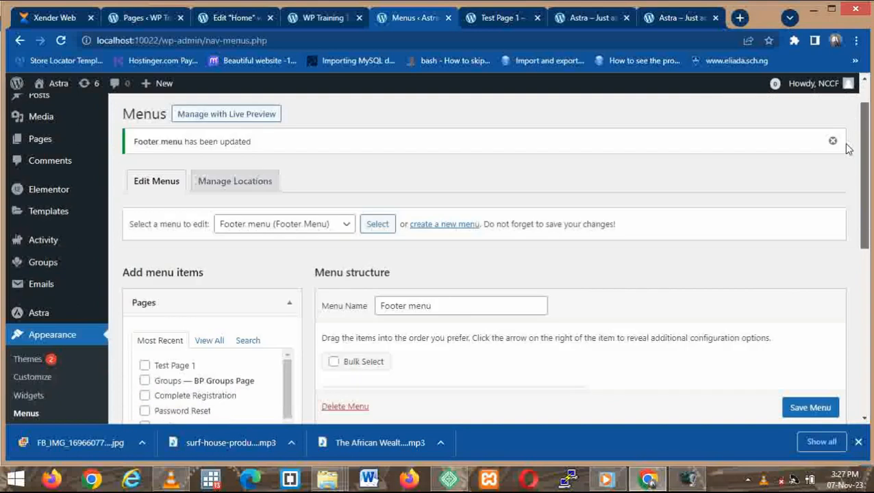
click(346, 228)
click(327, 268)
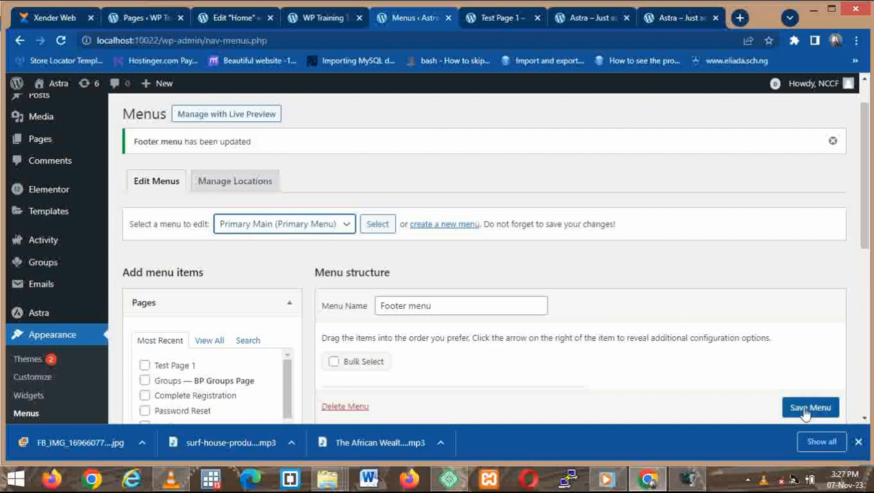
click(375, 228)
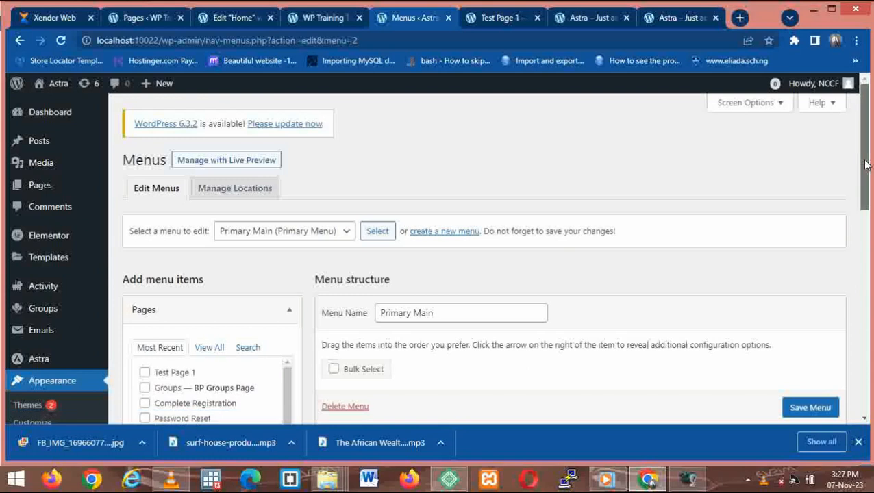
drag(868, 177, 867, 276)
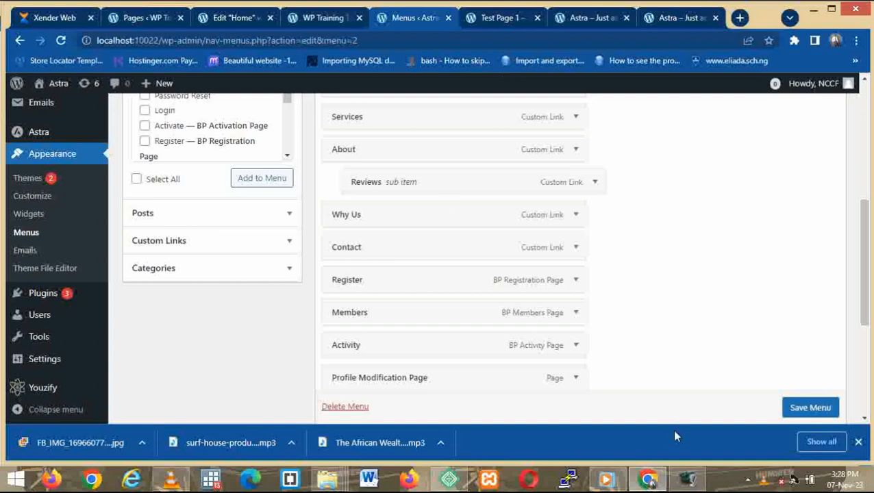
click(748, 479)
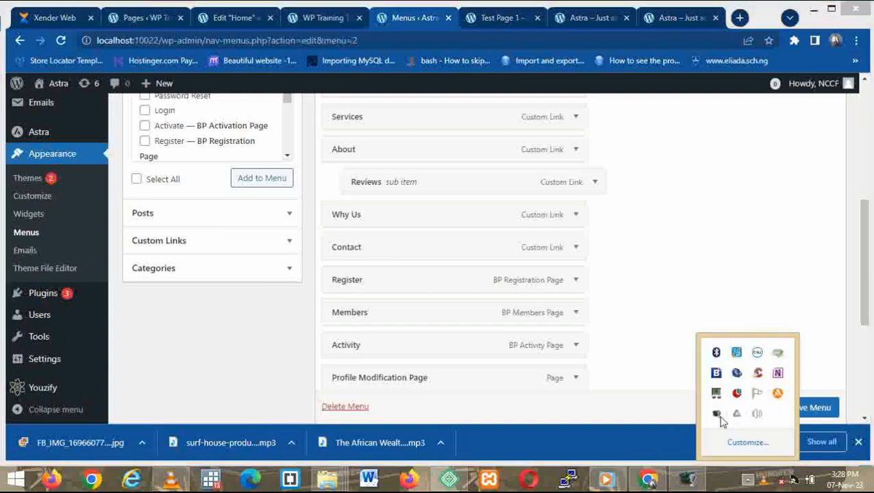
right_click(718, 414)
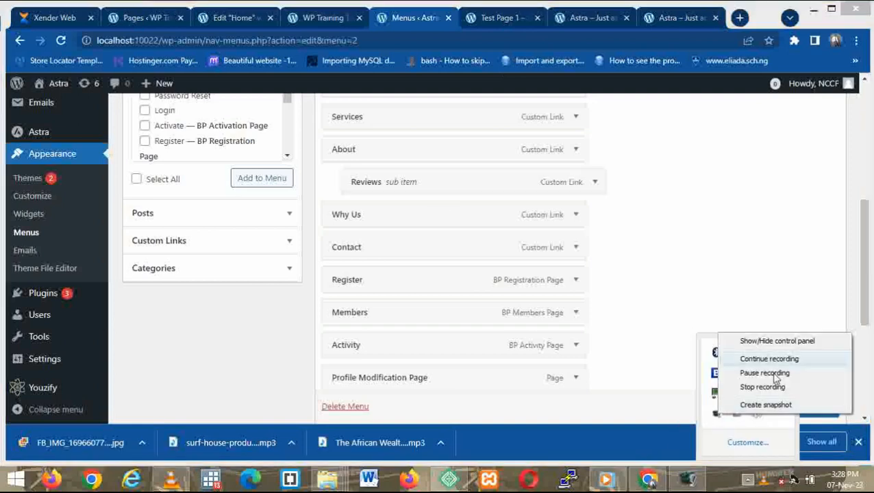
click(776, 375)
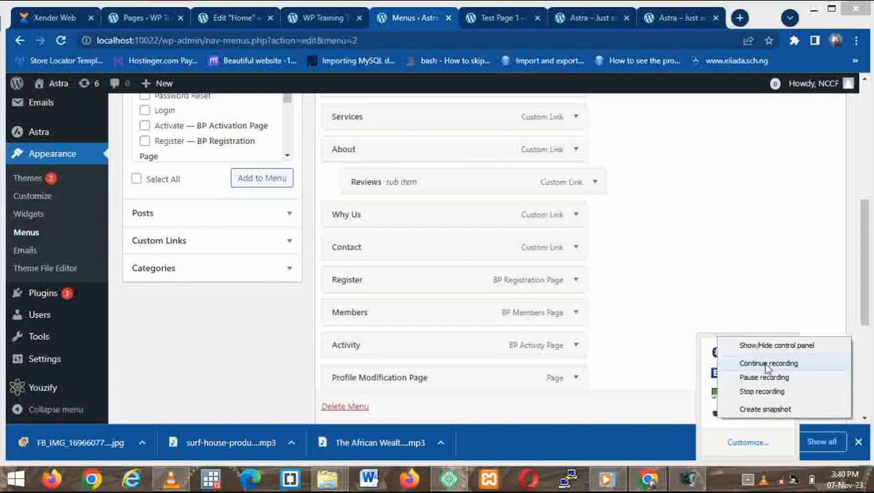
click(760, 359)
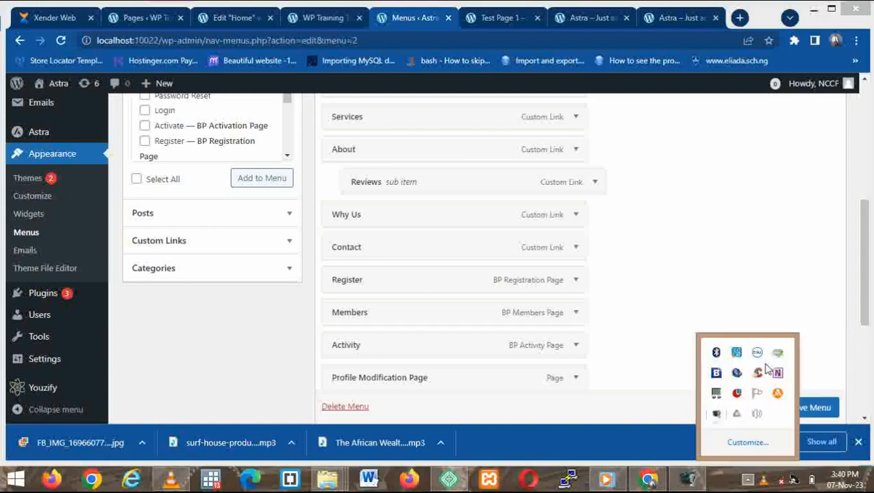
click(641, 350)
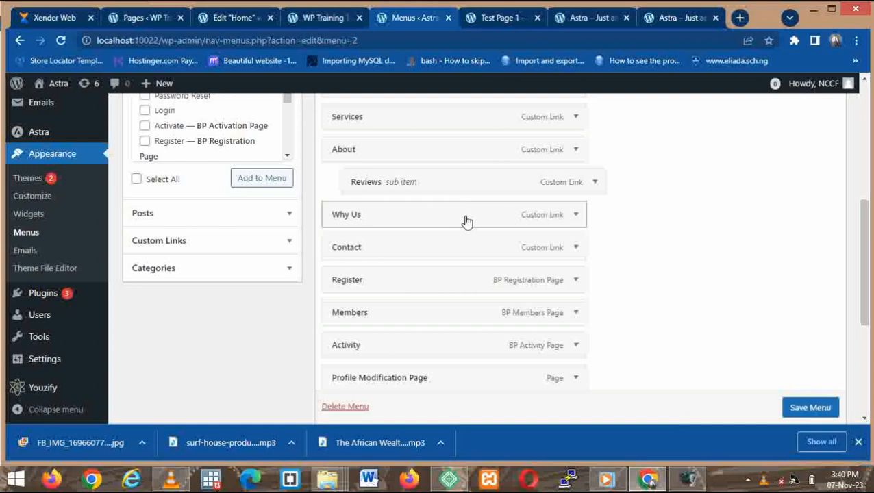
Move Reviews out from under About to a top-level item, saving the Primary Main menu, and open the live Home page
drag(459, 192, 434, 189)
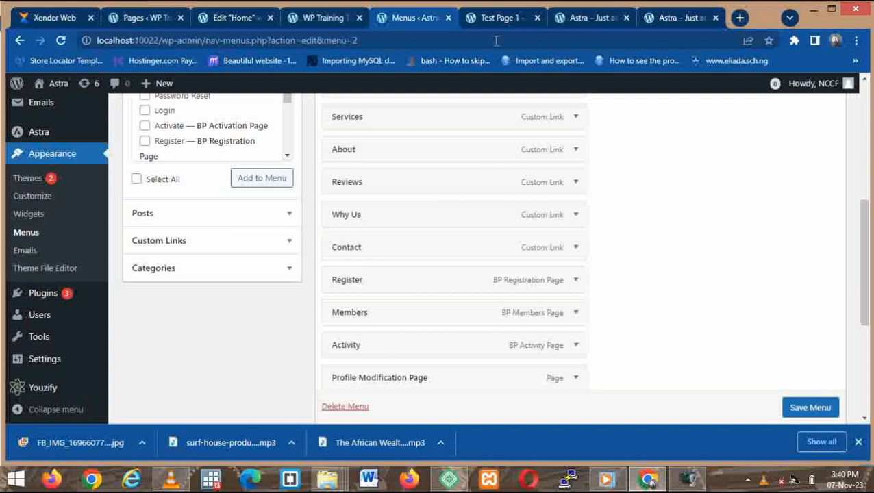
click(802, 411)
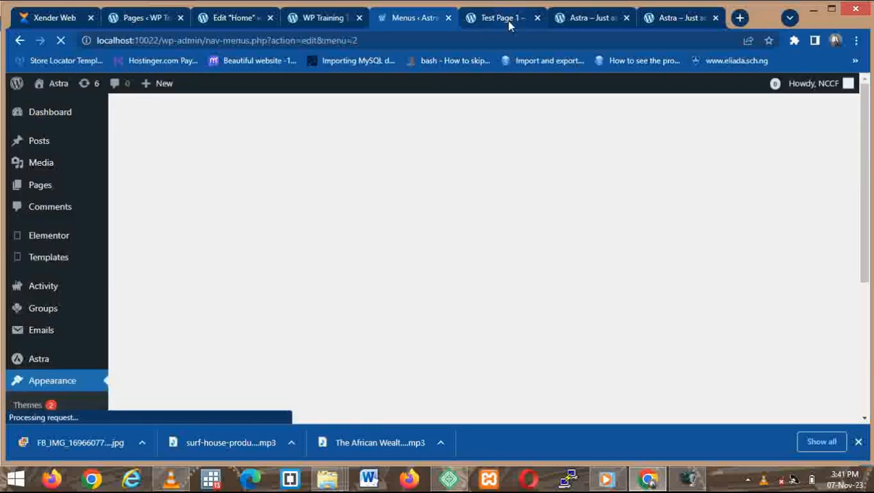
click(511, 19)
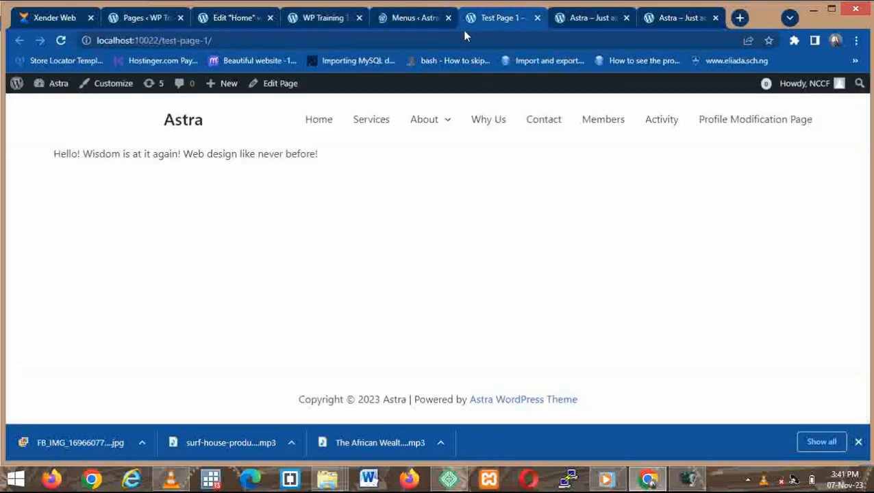
click(323, 124)
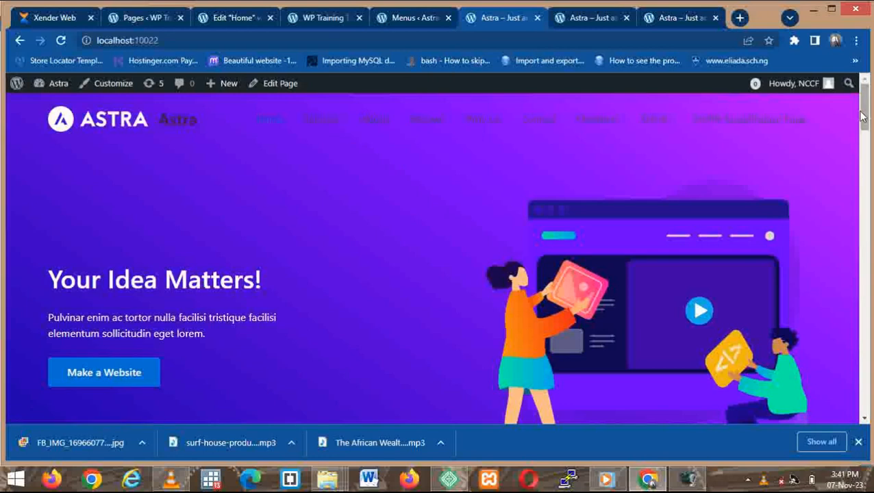
click(747, 480)
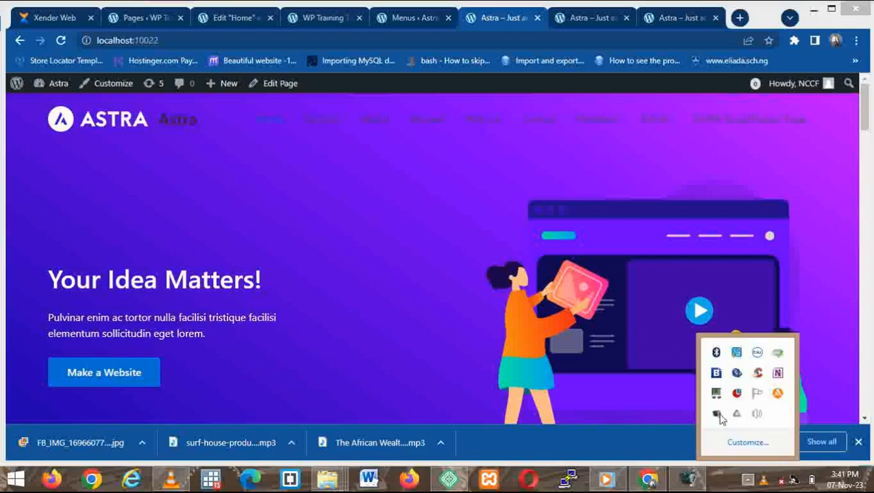
right_click(717, 413)
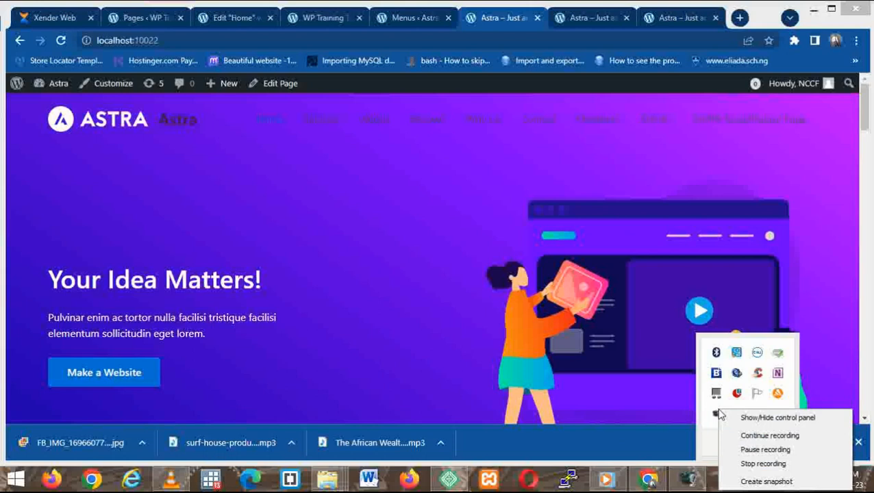
click(763, 451)
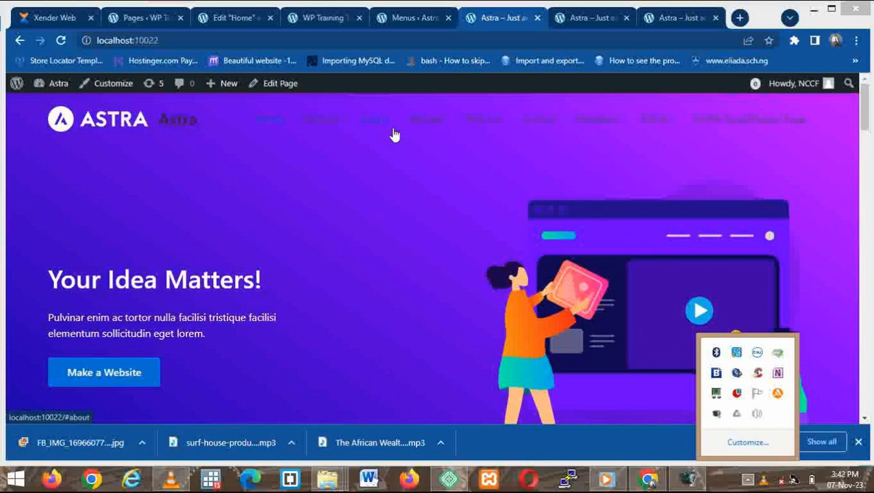
Return to the Primary Main menu editor and examine the pages and custom link options available for adding items
click(403, 19)
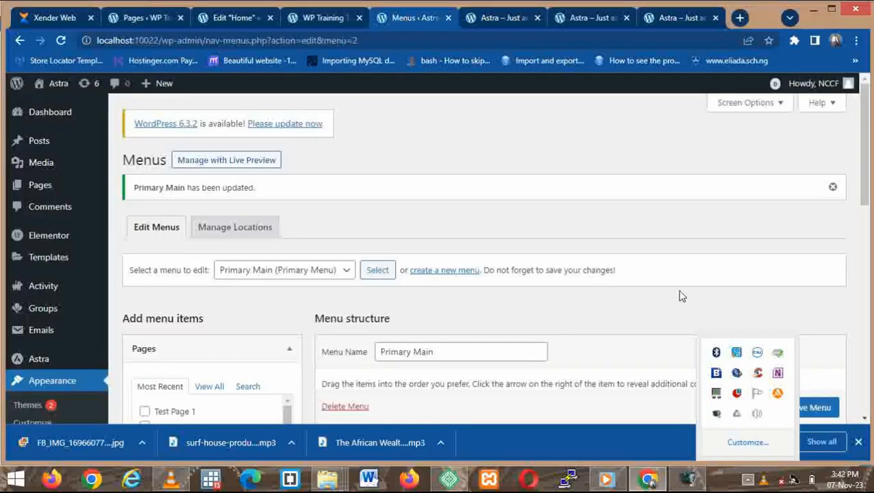
click(865, 187)
drag(865, 187, 865, 282)
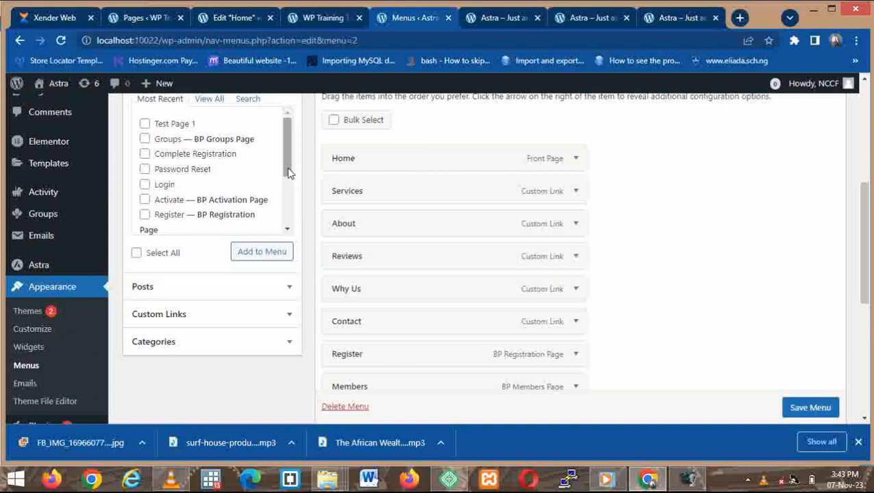
scroll(288, 170, down, 2)
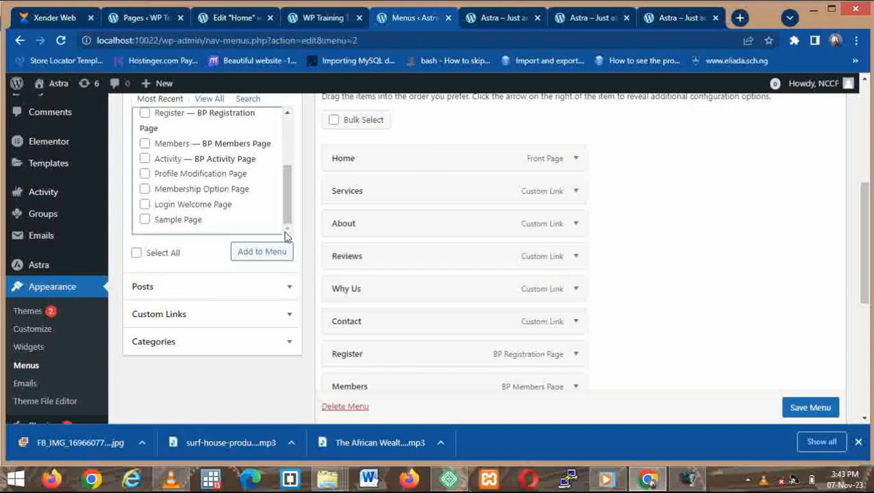
click(289, 316)
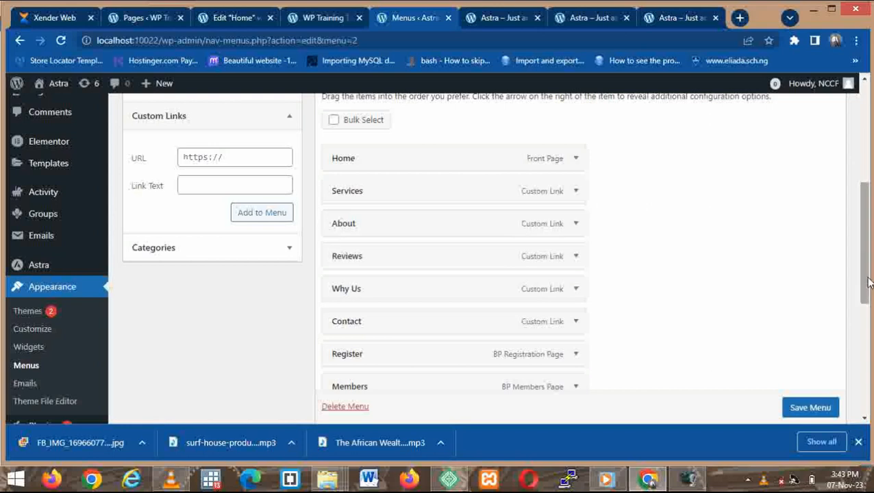
drag(866, 281, 838, 237)
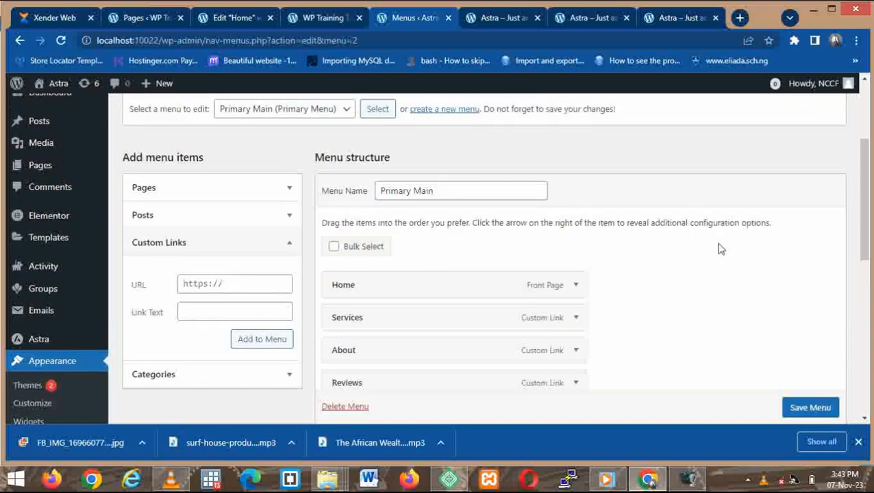
click(289, 243)
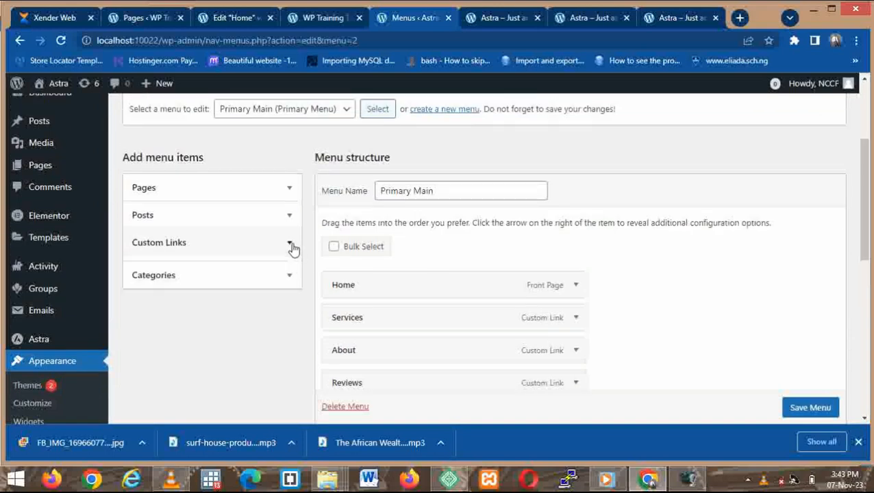
Add the Test Page 1 page as an item at the end of the Primary Main menu
click(289, 188)
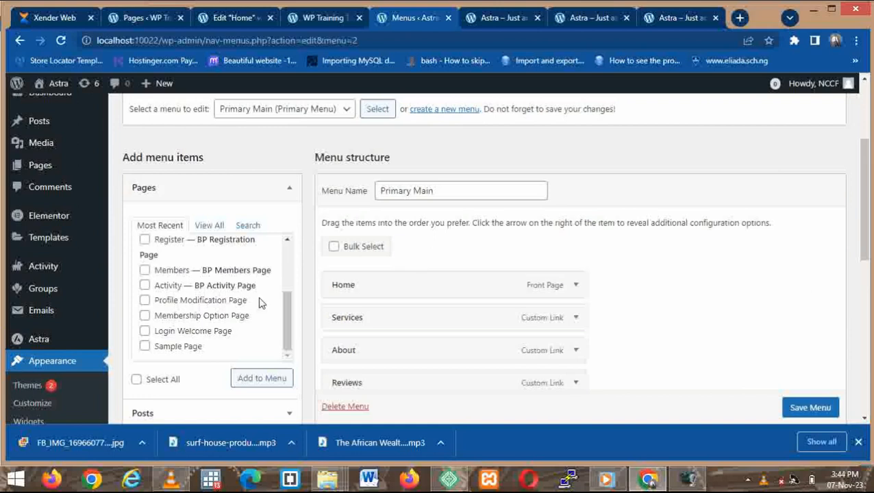
drag(288, 308, 285, 253)
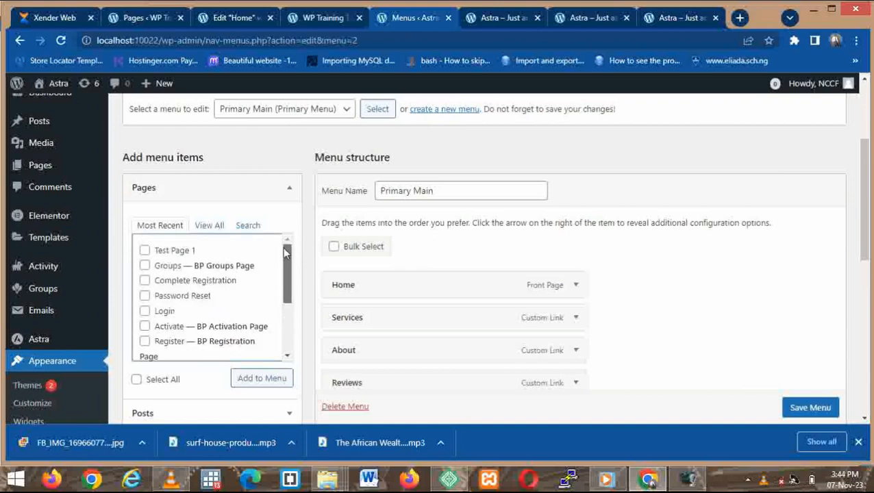
click(179, 251)
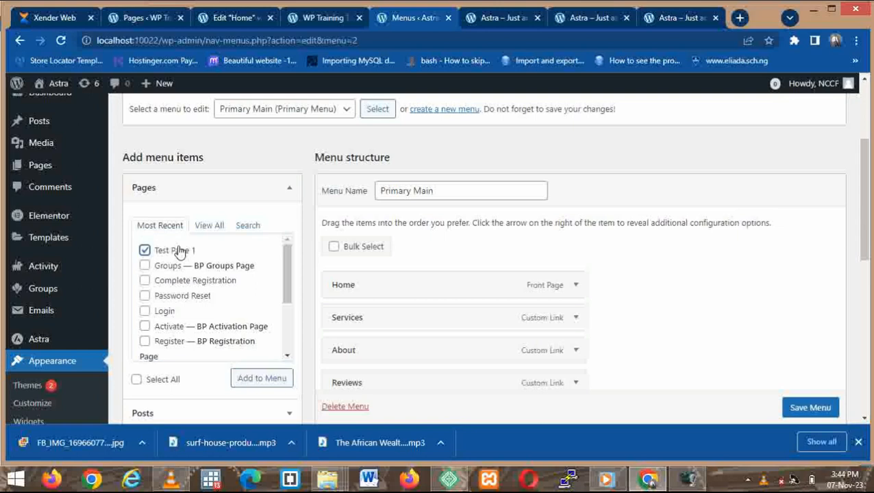
click(276, 381)
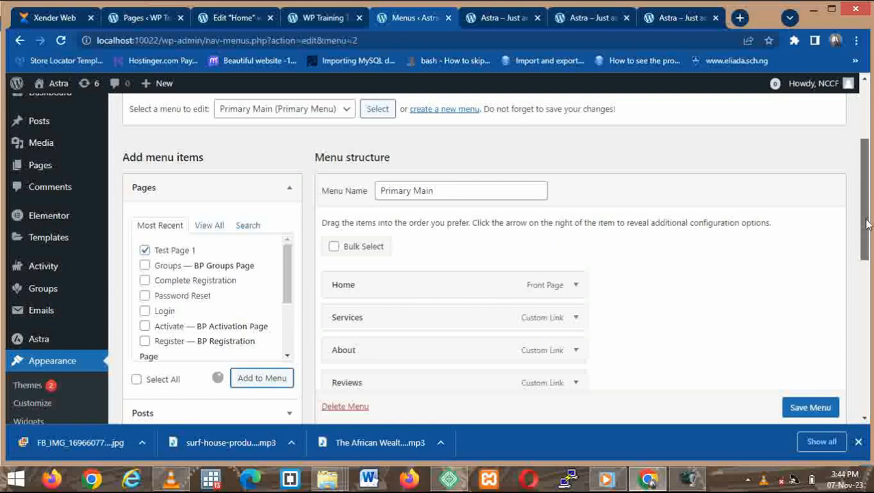
scroll(866, 224, down, 3)
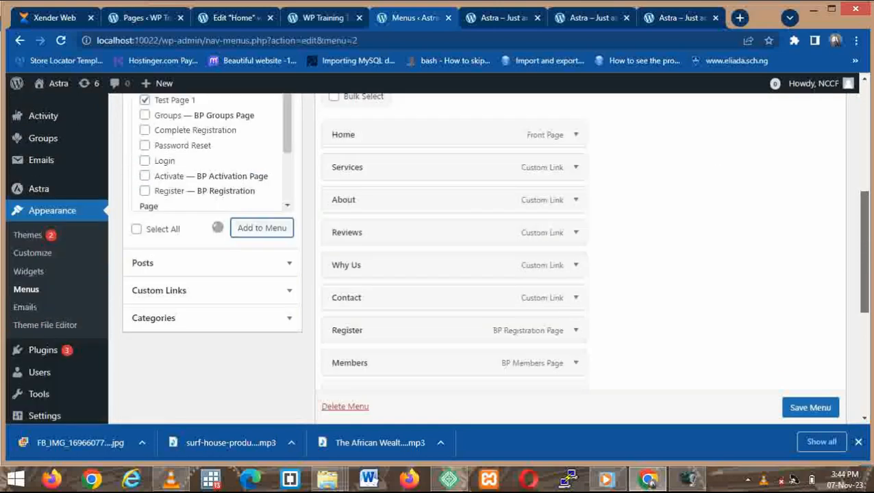
scroll(754, 327, down, 3)
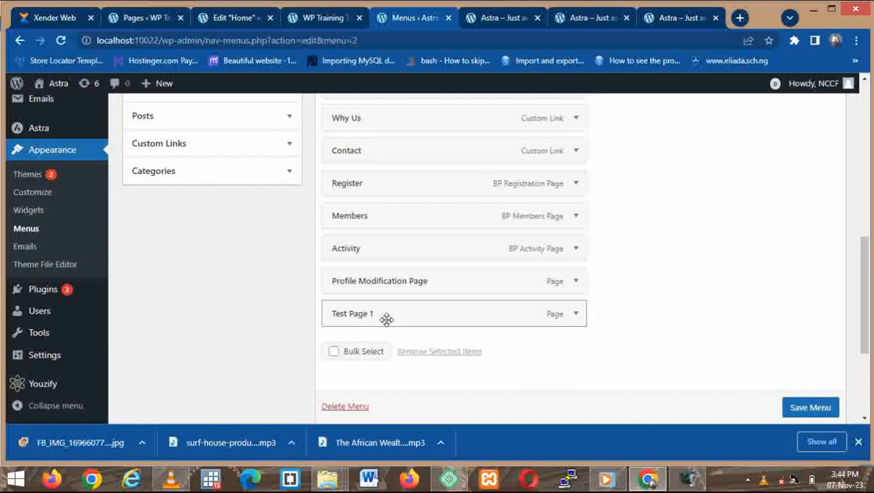
drag(864, 287, 864, 317)
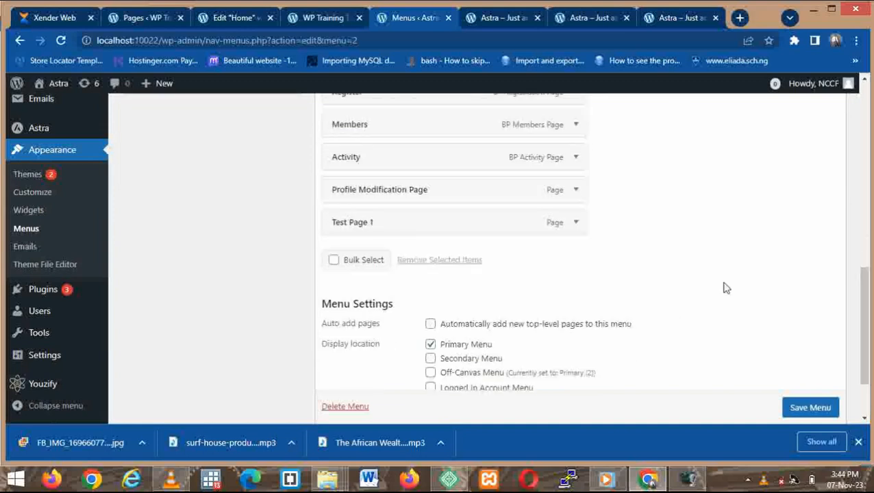
Change the navigation label of the Test Page 1 item to "Test Page" and save the Primary Main menu
click(576, 224)
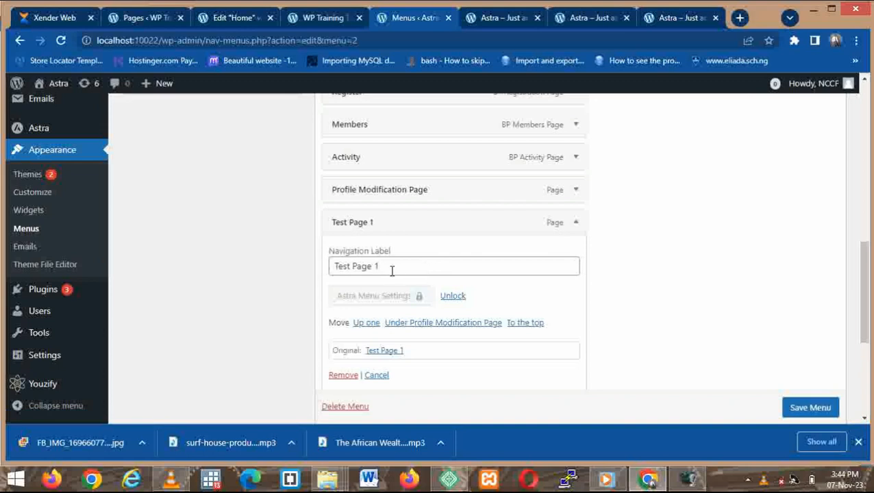
drag(392, 269, 335, 275)
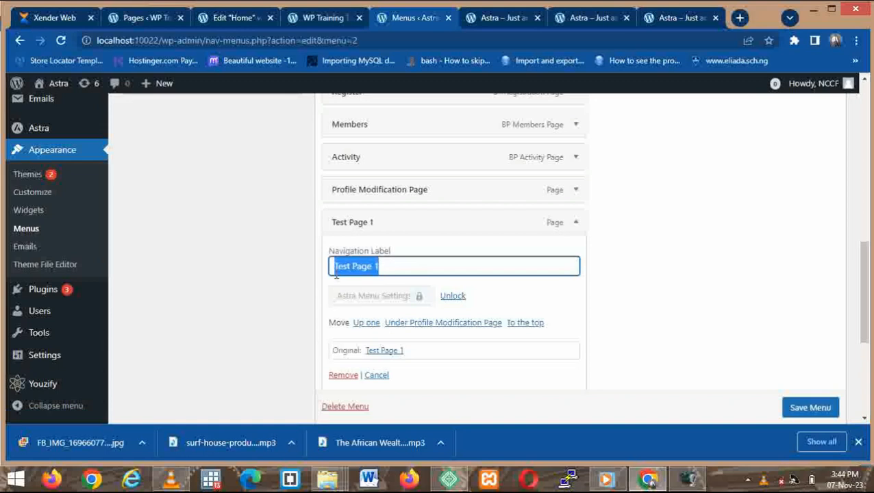
click(409, 265)
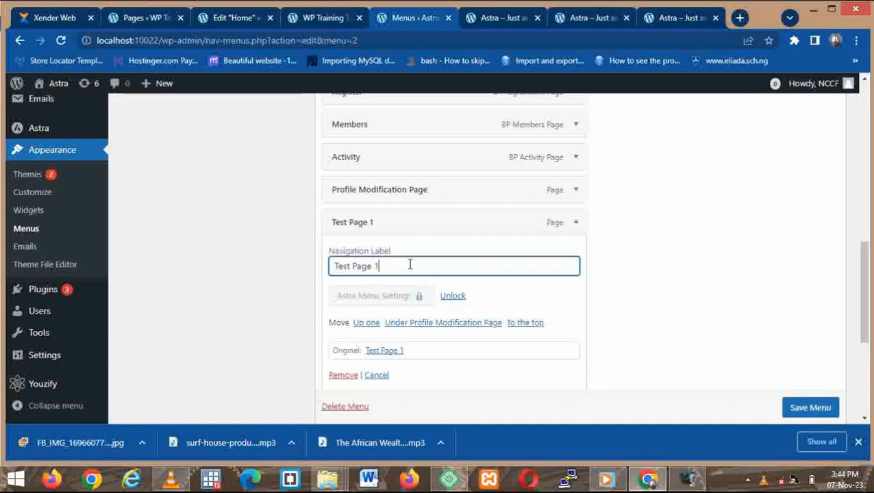
key(BackSpace)
key(BackSpace)
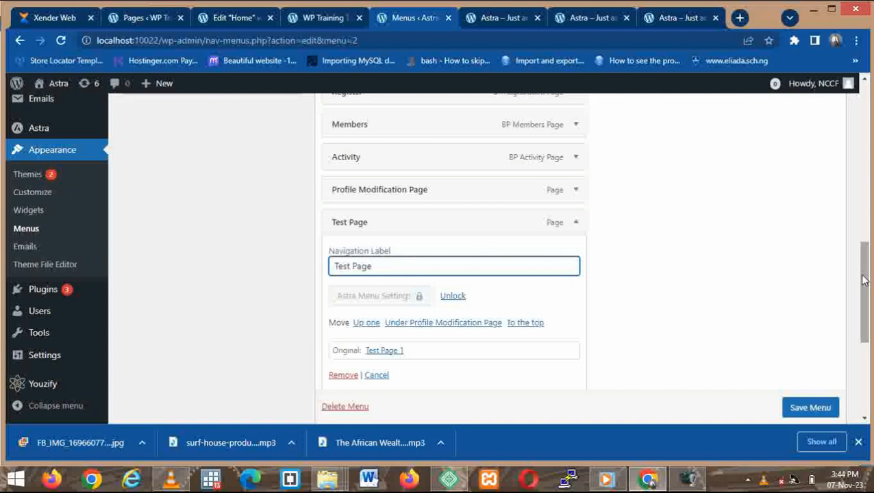
scroll(865, 277, down, 1)
scroll(867, 299, down, 1)
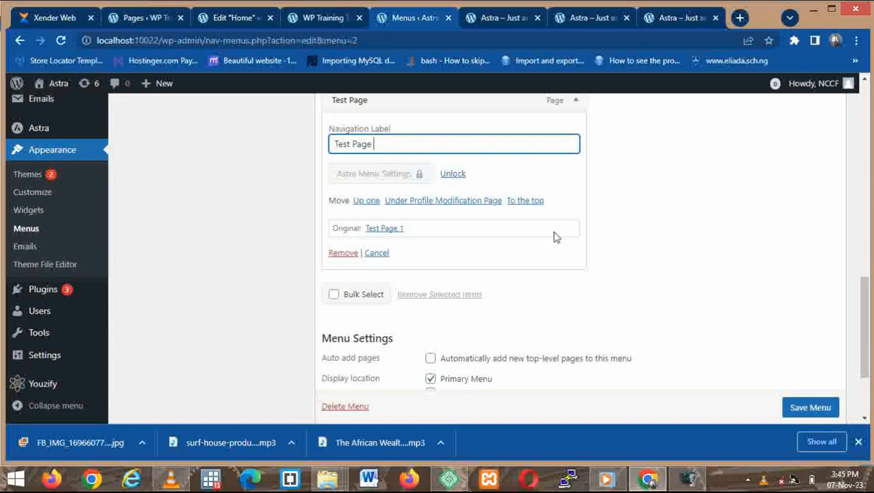
scroll(813, 409, down, 1)
click(812, 407)
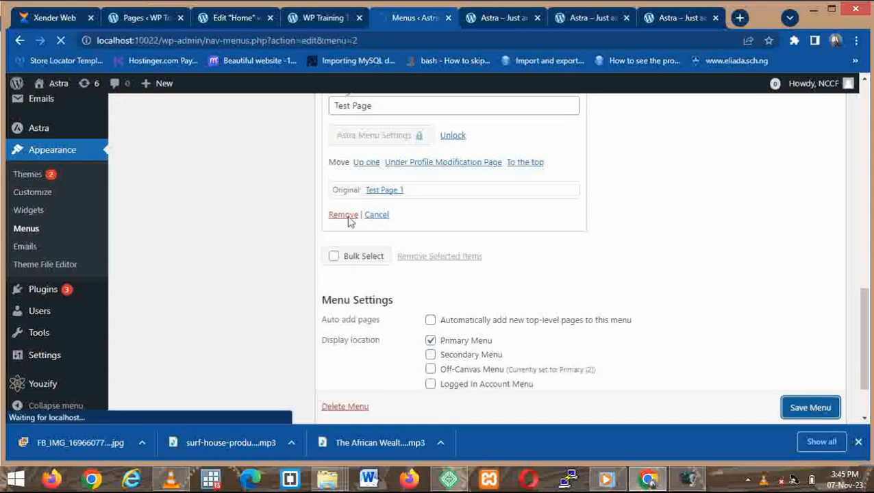
Reload the live Home page, follow its Test Page menu link and check the page's text
drag(863, 307, 835, 137)
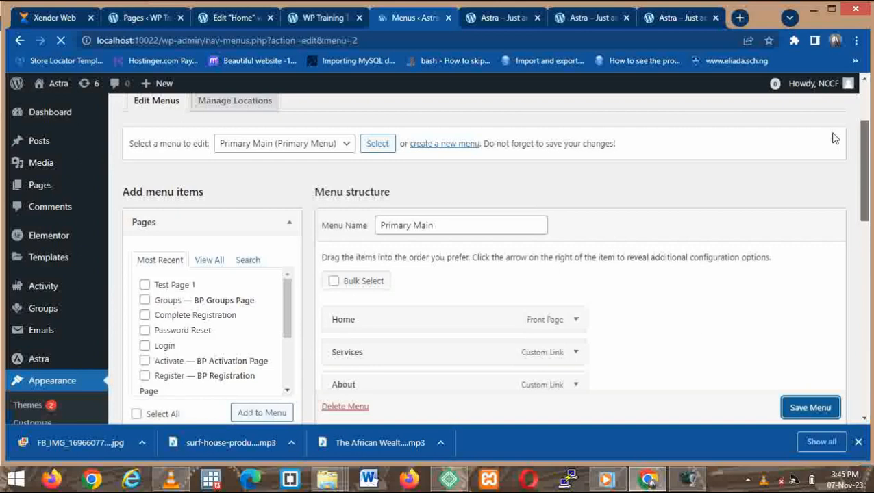
click(499, 18)
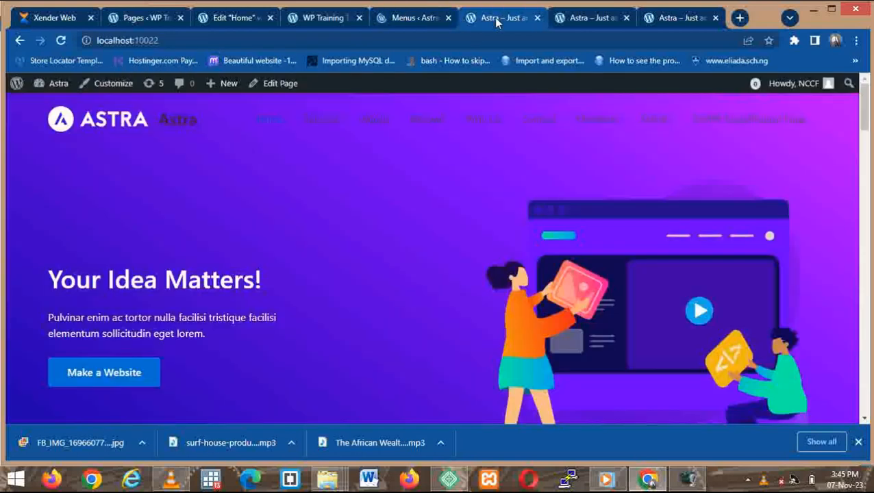
click(457, 43)
key(Return)
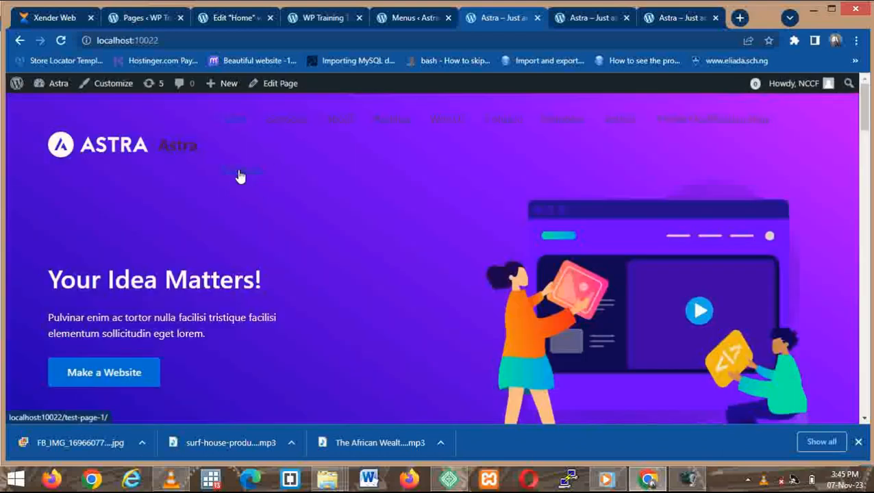
click(240, 176)
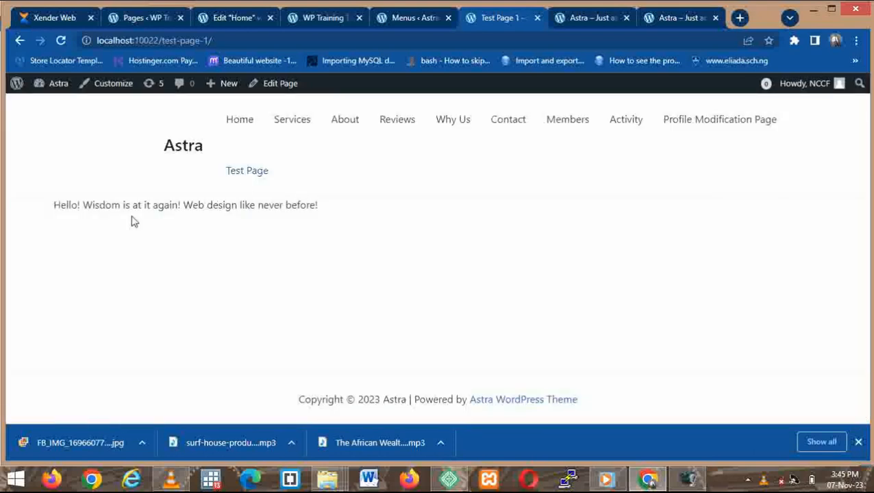
drag(343, 213, 15, 244)
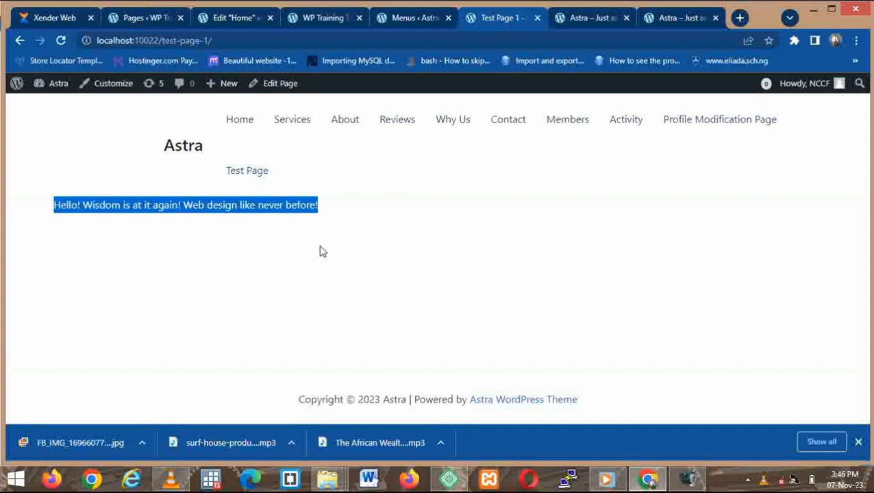
click(431, 228)
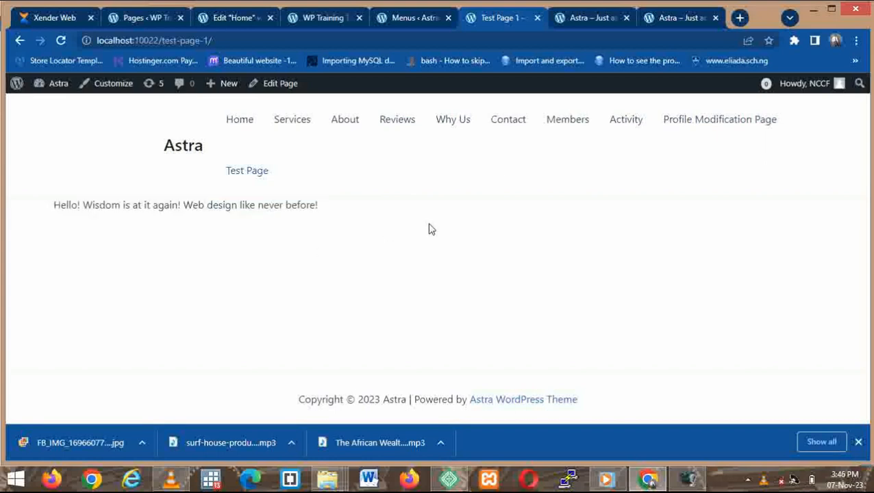
Change the navigation label of the Primary Main menu's Profile Modification Page item to "Profile Edit"
click(418, 21)
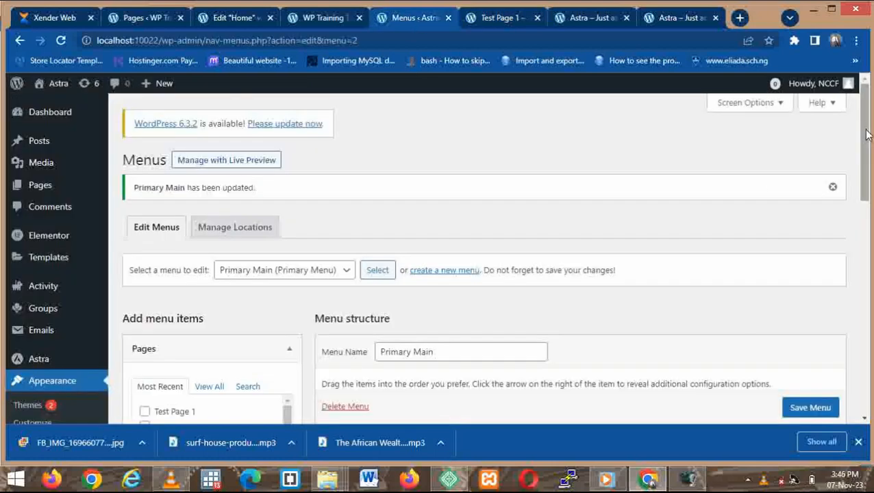
scroll(867, 134, down, 7)
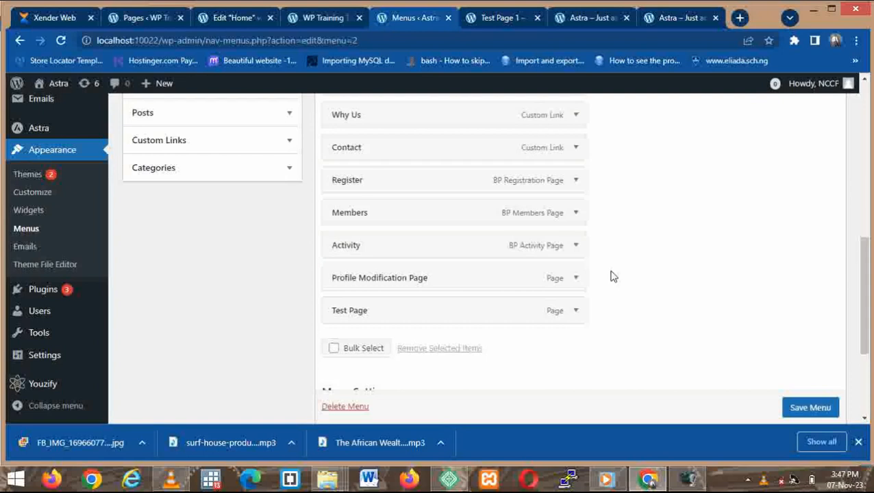
click(576, 280)
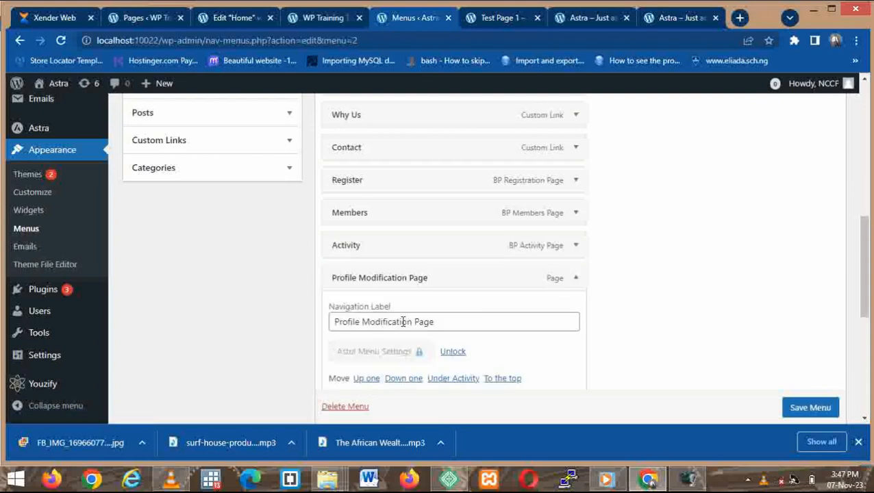
drag(439, 323, 363, 323)
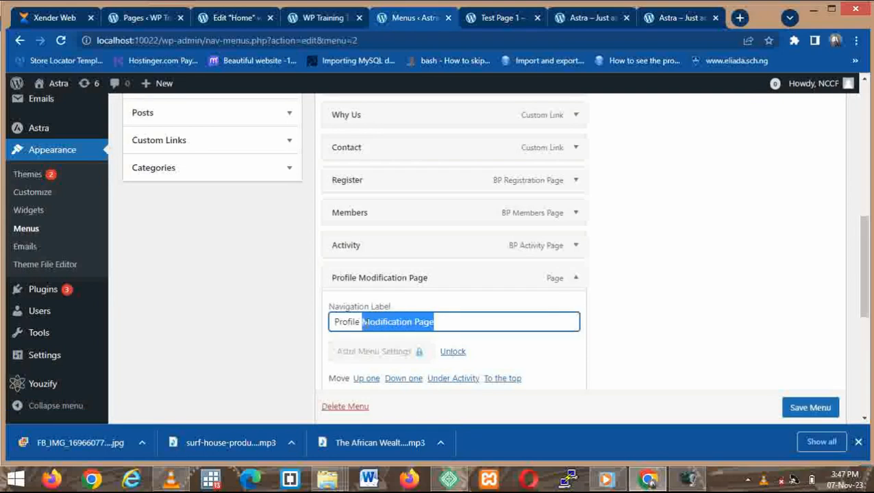
text(Edit)
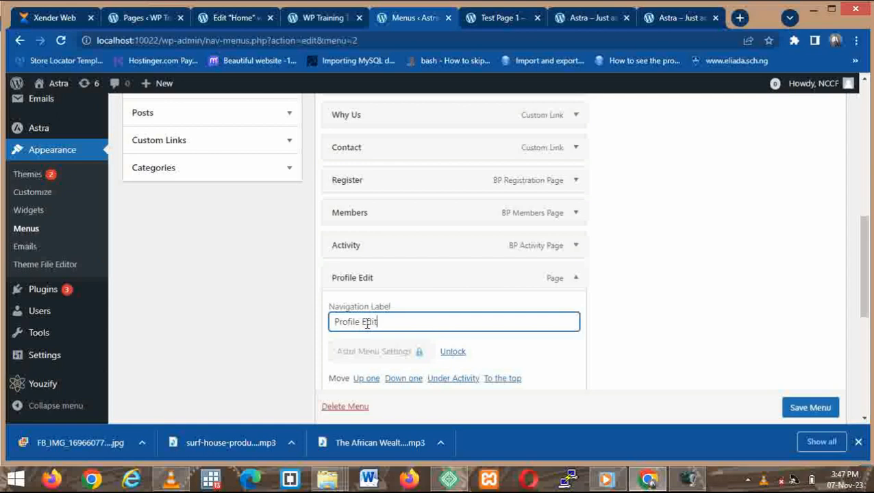
click(577, 282)
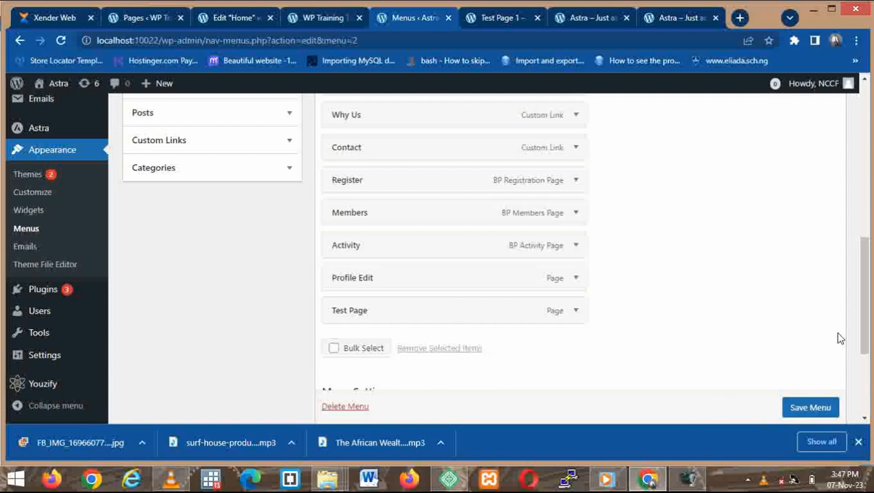
Nest Why Us under Reviews as a sub item and move Members and Activity above Register in the Primary Main menu
drag(866, 319, 861, 301)
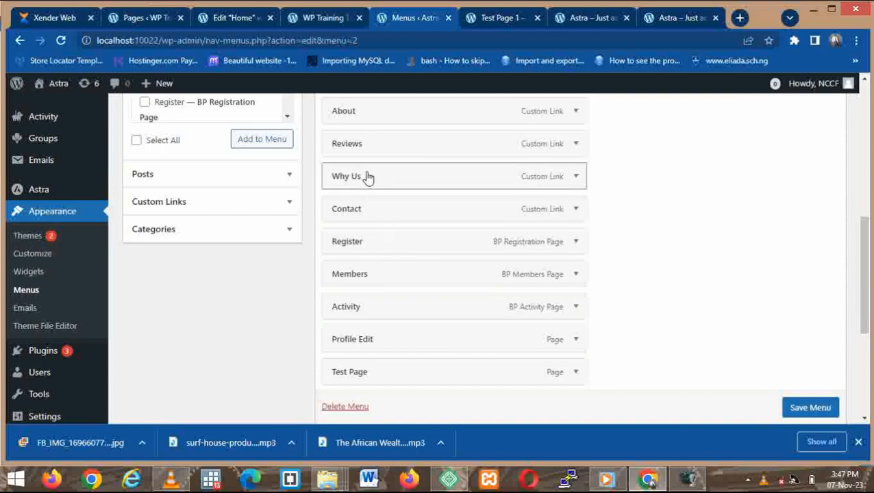
drag(367, 176, 391, 182)
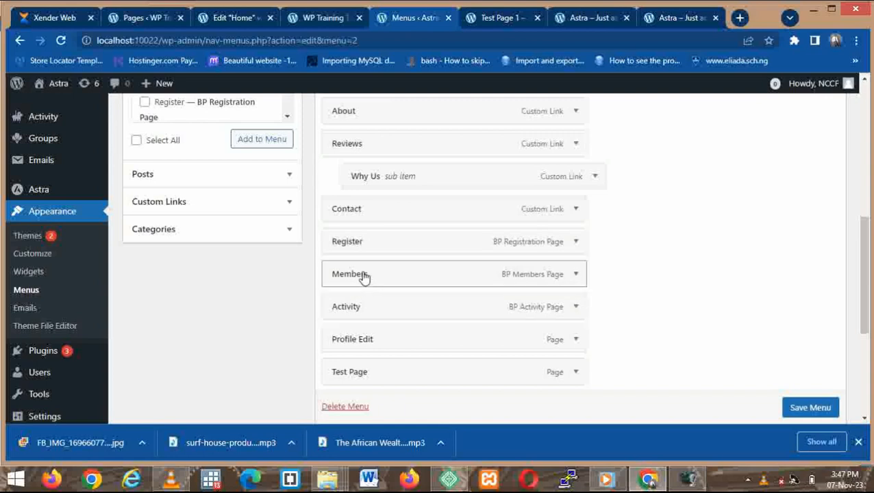
drag(364, 276, 339, 239)
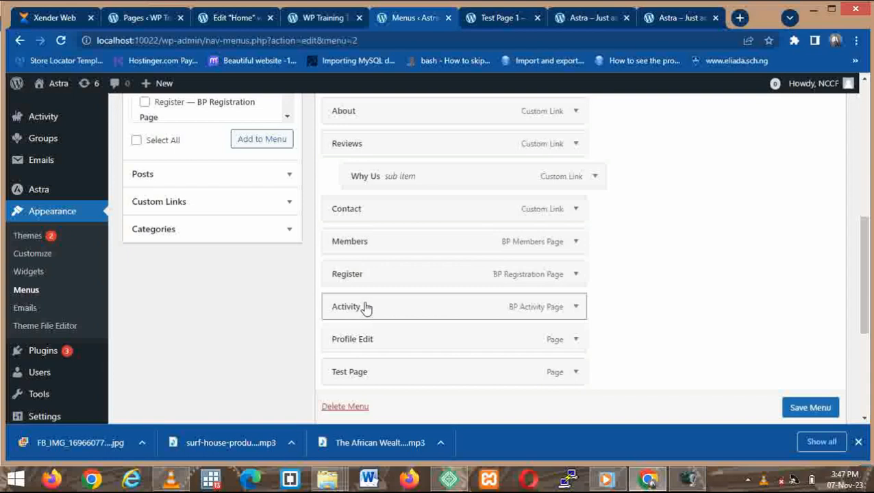
drag(365, 304, 375, 266)
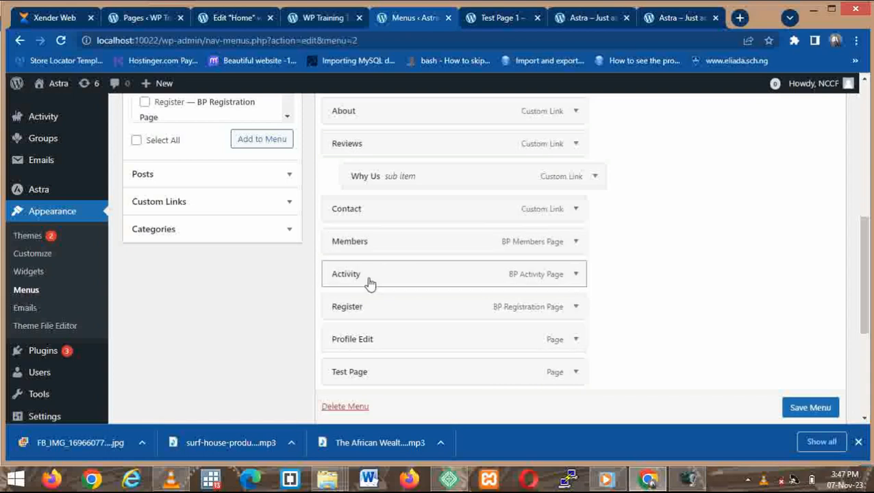
Nest Activity under Members and Profile Edit under Activity as sub items, then save the Primary Main menu
drag(368, 284, 391, 280)
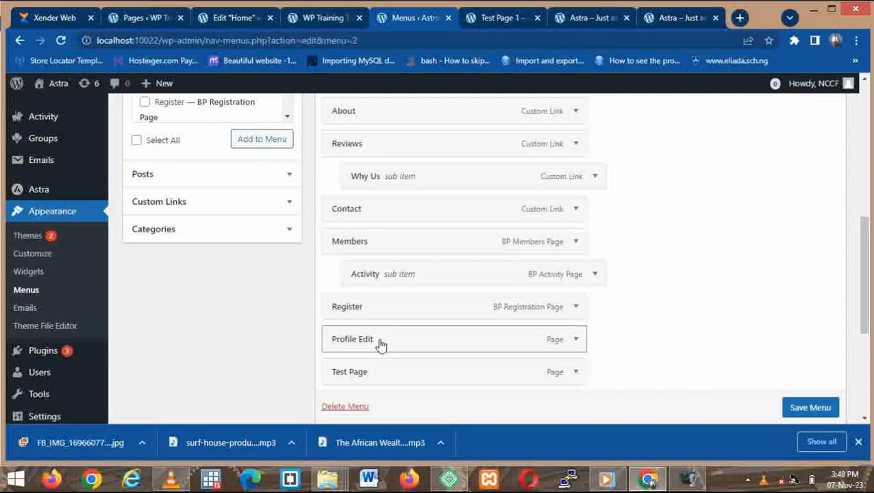
drag(381, 344, 395, 310)
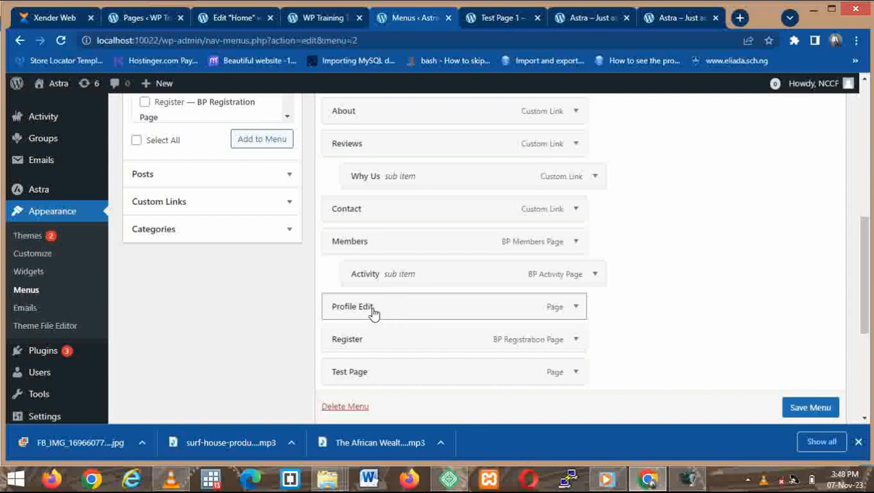
drag(387, 312, 421, 306)
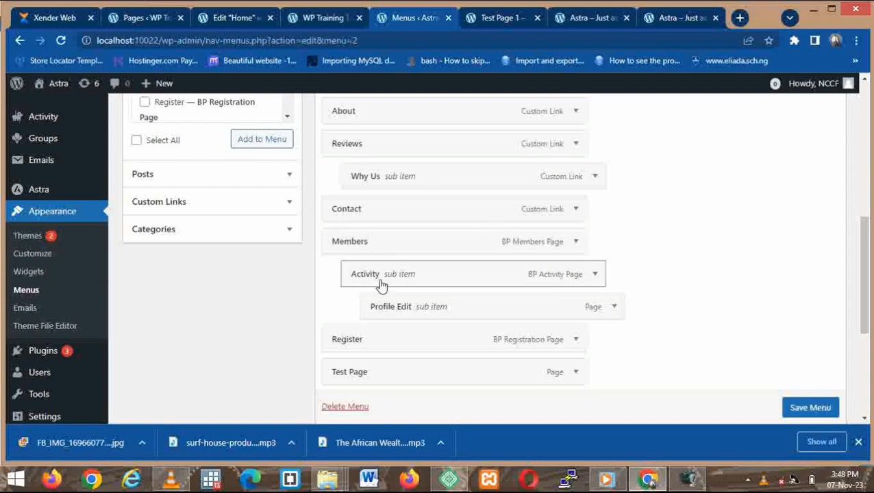
click(813, 410)
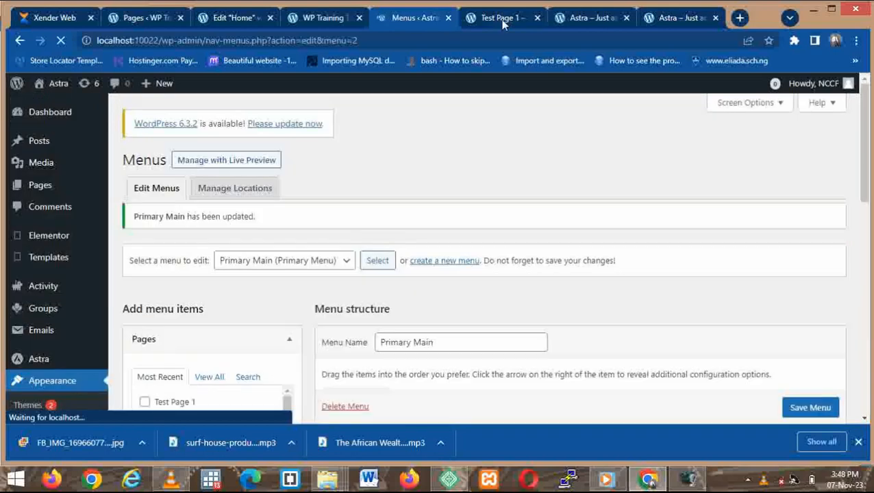
Reload the live Test Page 1 and check the Reviews and Members submenus, including the level nested under Activity
click(502, 19)
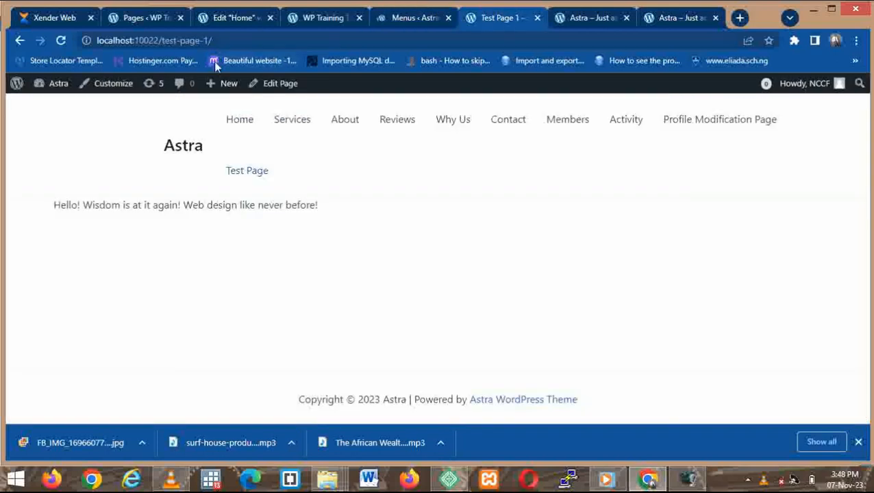
click(222, 39)
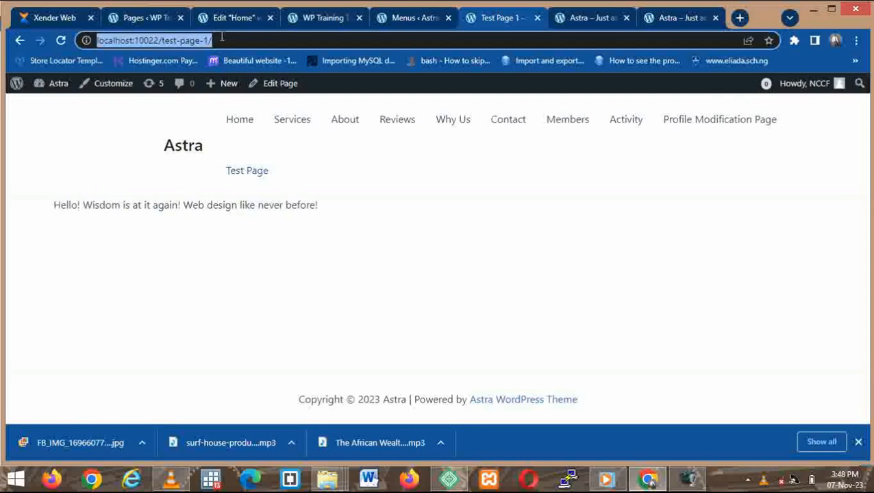
key(Return)
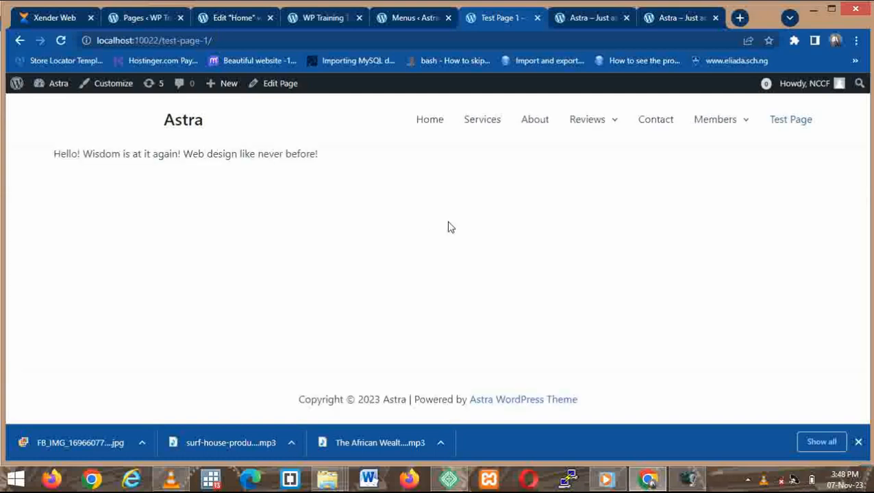
mouse_move(615, 136)
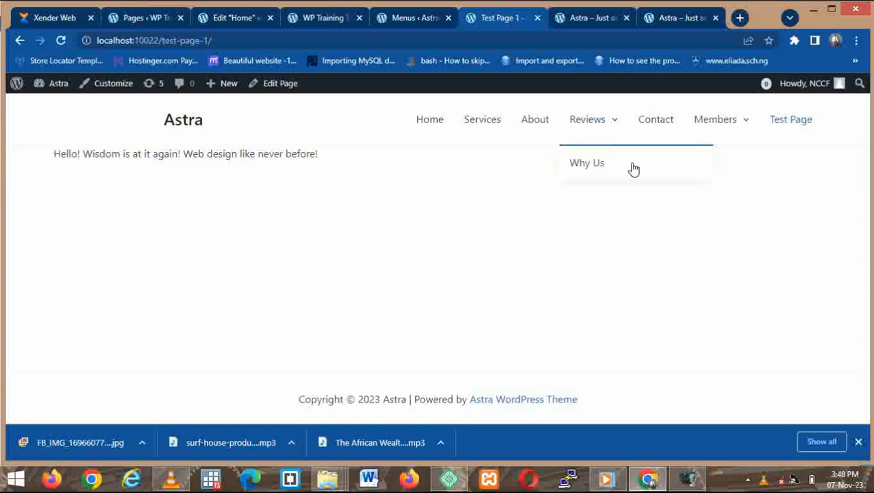
mouse_move(745, 126)
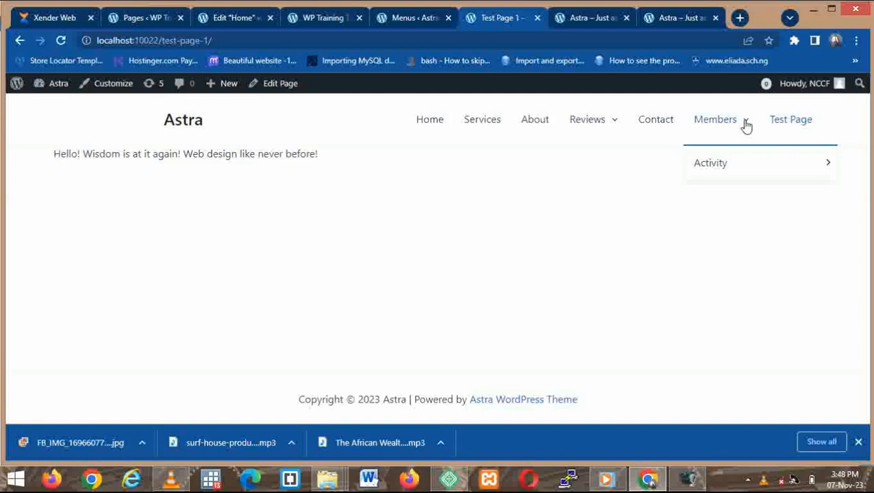
mouse_move(761, 179)
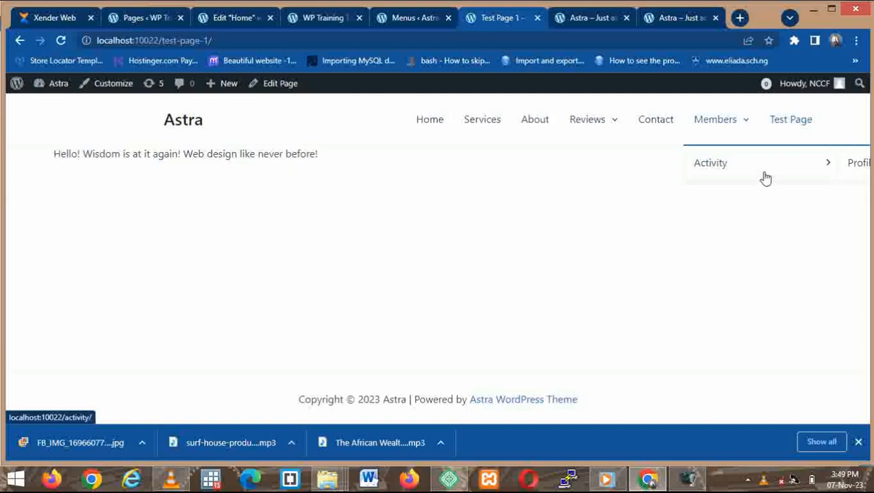
Move Profile Edit out one level so it sits directly under Members alongside Activity, and save the Primary Main menu
click(409, 15)
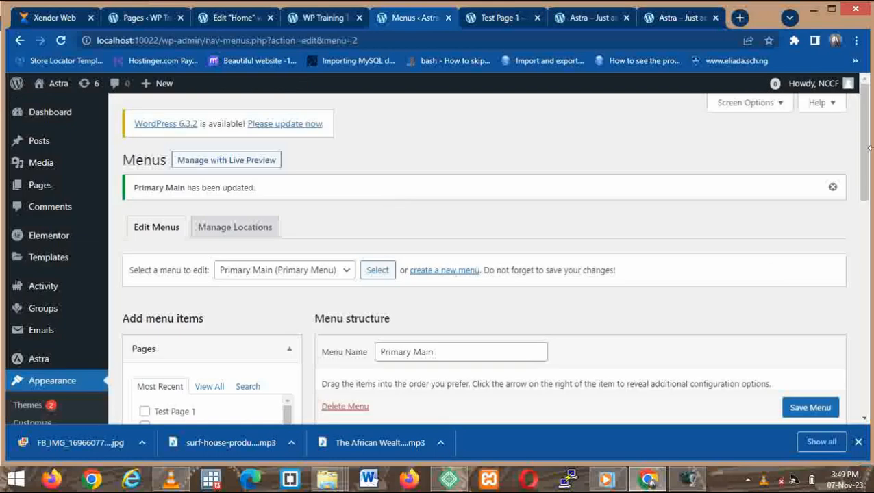
drag(867, 153, 866, 249)
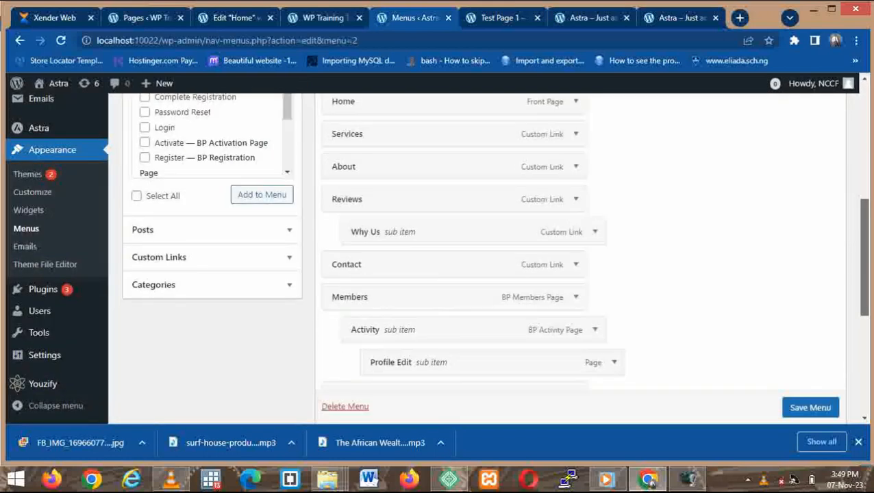
scroll(624, 316, down, 1)
drag(543, 294, 524, 294)
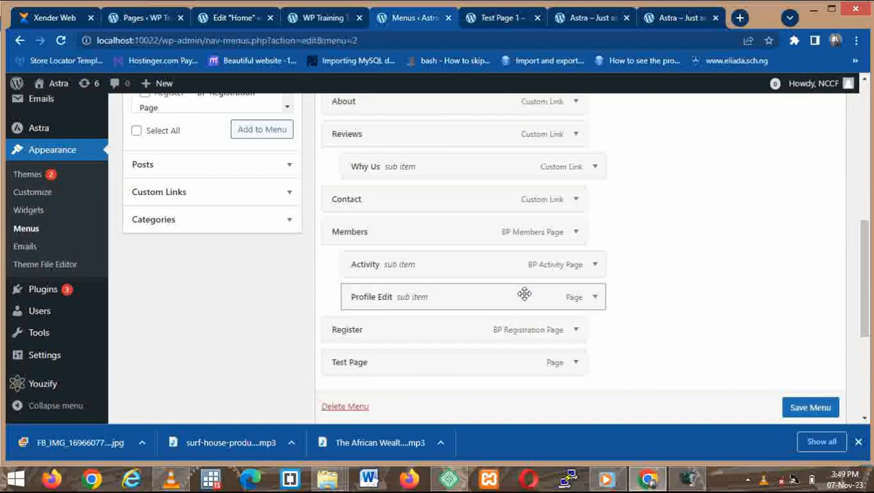
scroll(800, 409, down, 1)
click(798, 409)
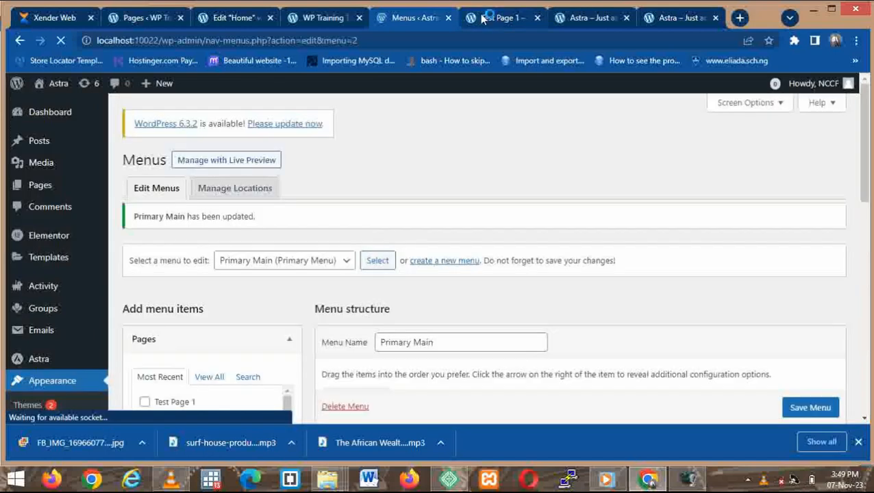
Reload the live Test Page 1 and check the Members and Reviews dropdown items in the site header
click(483, 18)
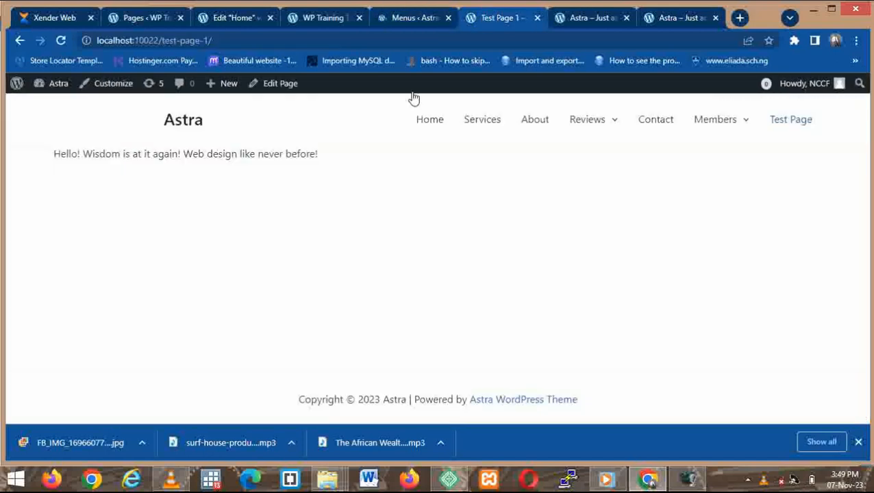
double_click(385, 37)
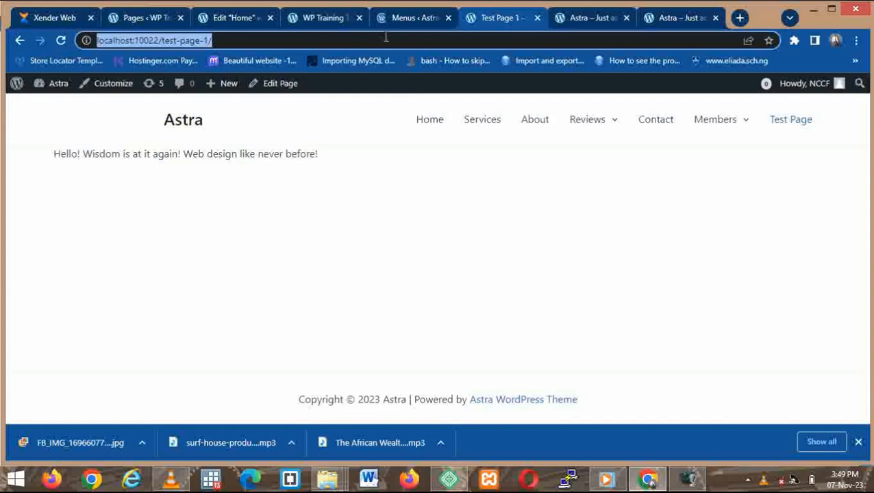
key(Return)
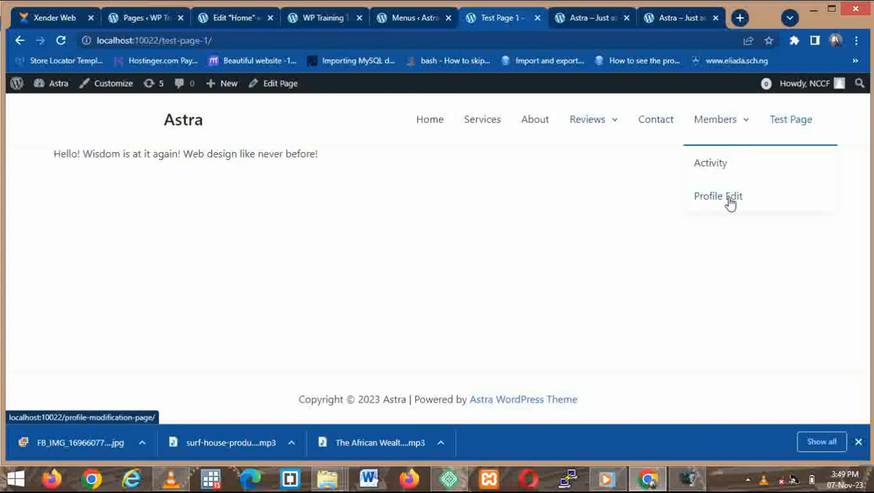
click(406, 15)
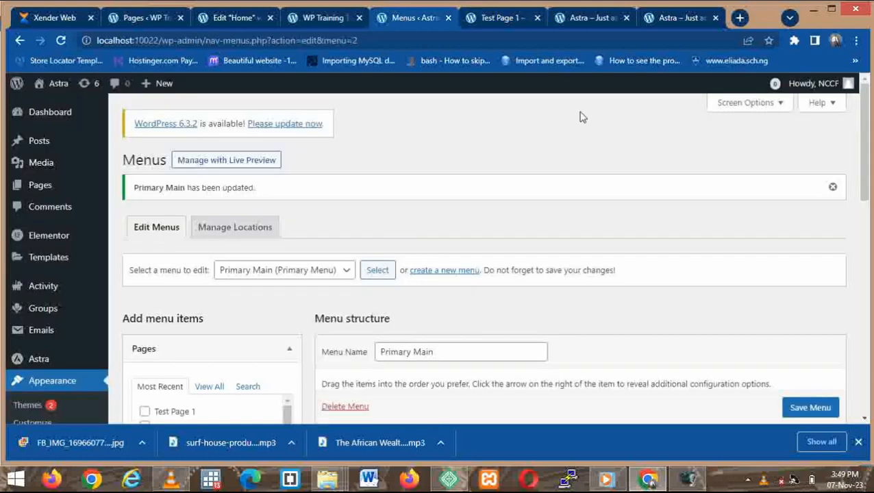
click(490, 20)
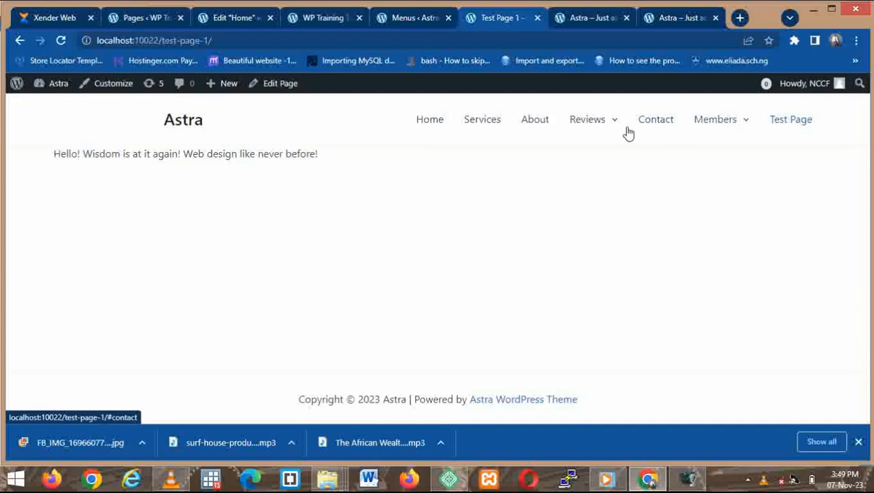
mouse_move(597, 129)
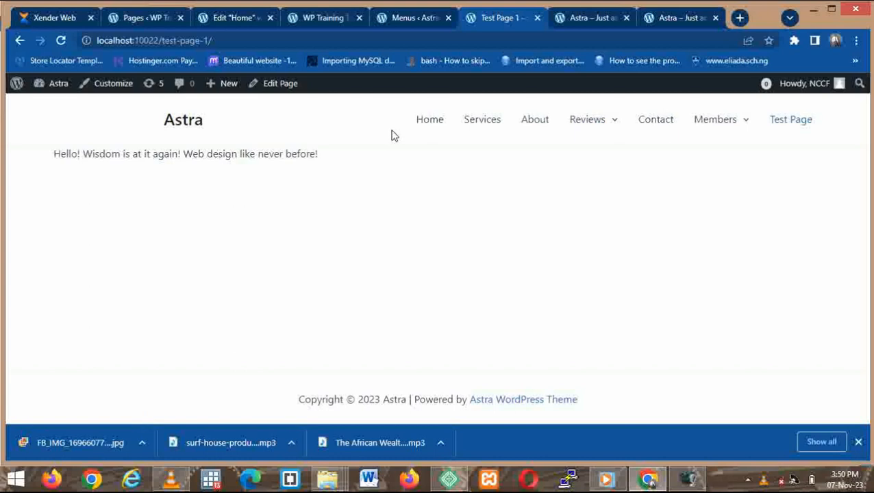
Examine the Categories and Custom Links options for adding menu items and review the Primary Main menu structure
click(425, 20)
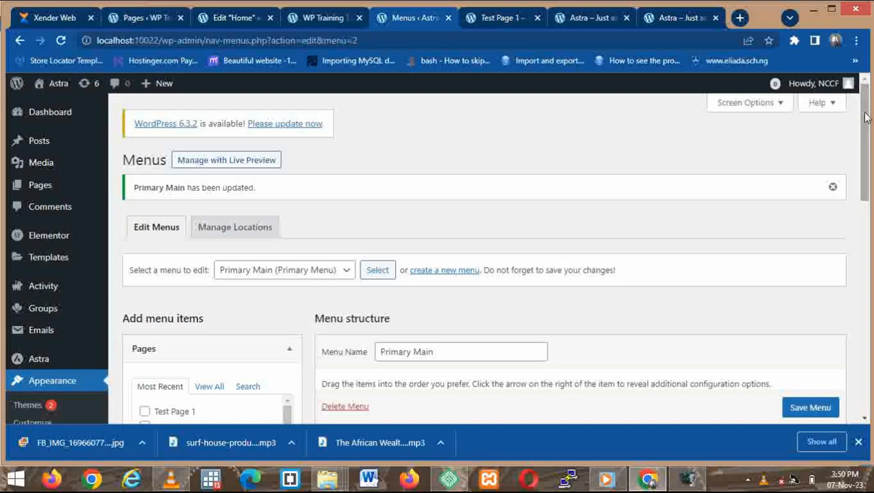
drag(867, 113, 868, 195)
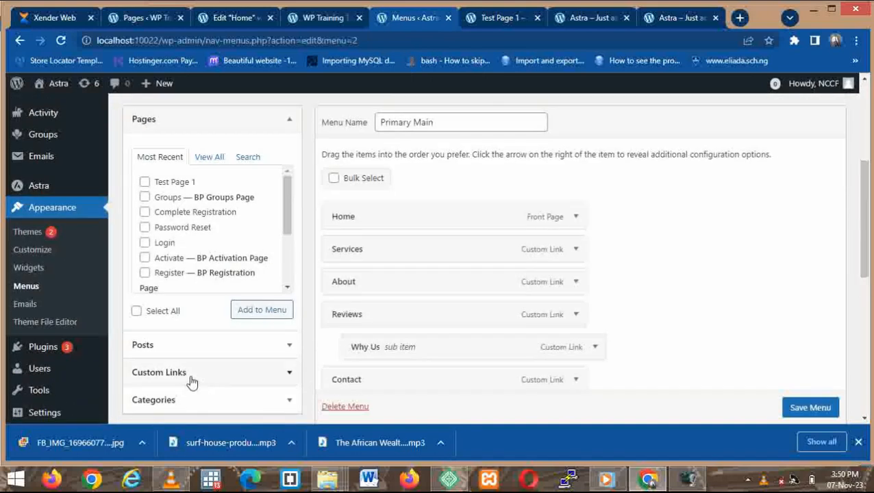
click(290, 401)
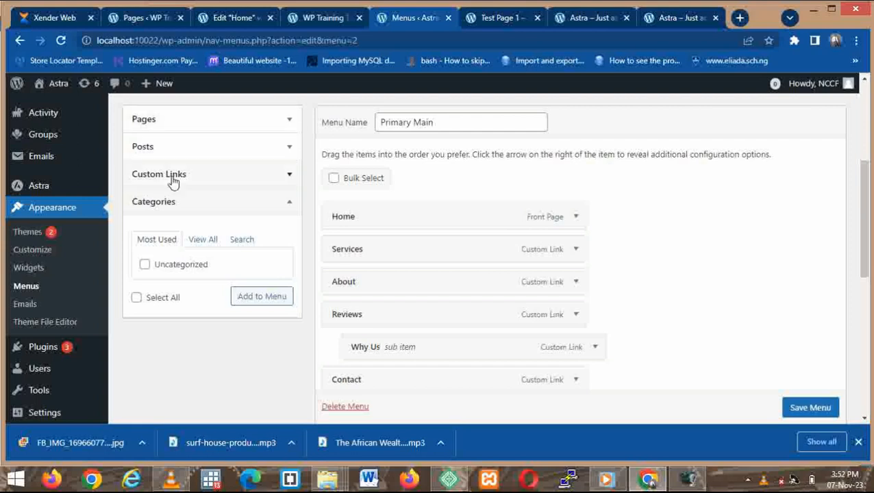
click(290, 176)
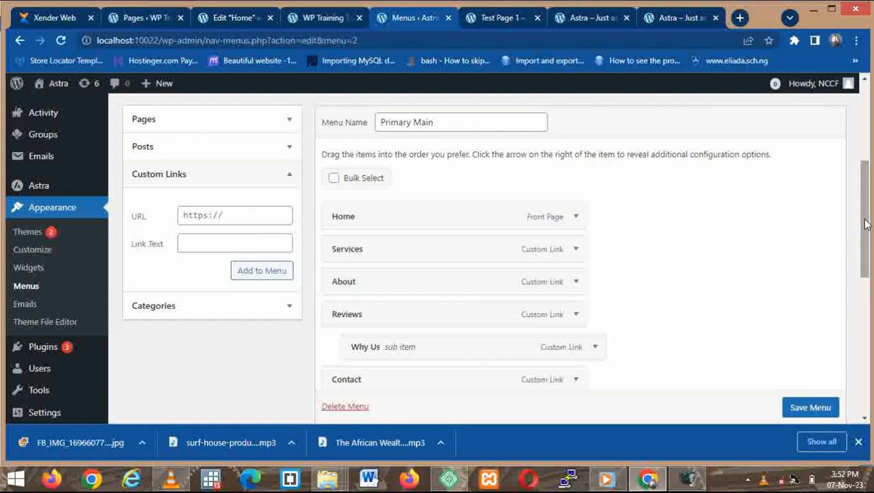
drag(864, 224, 862, 186)
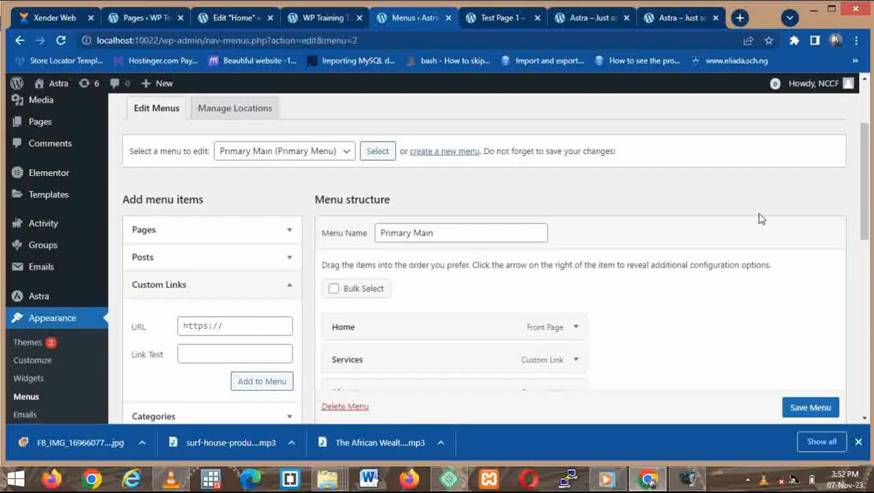
click(249, 328)
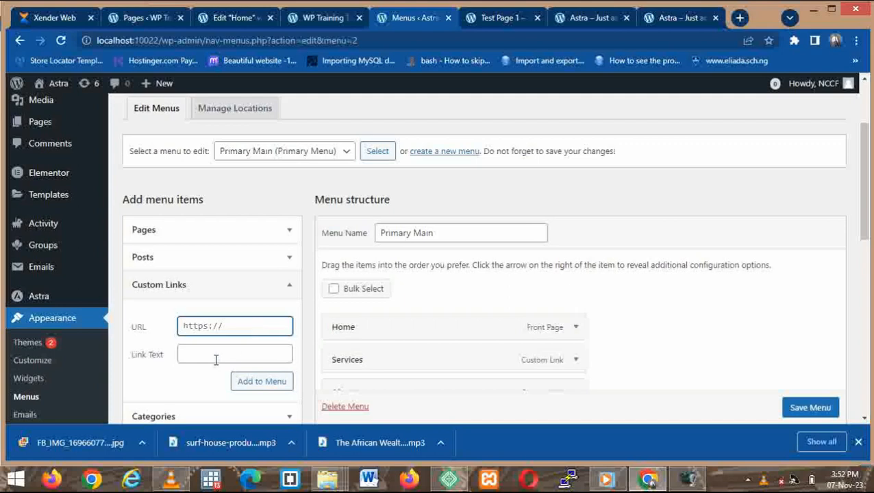
scroll(215, 360, down, 5)
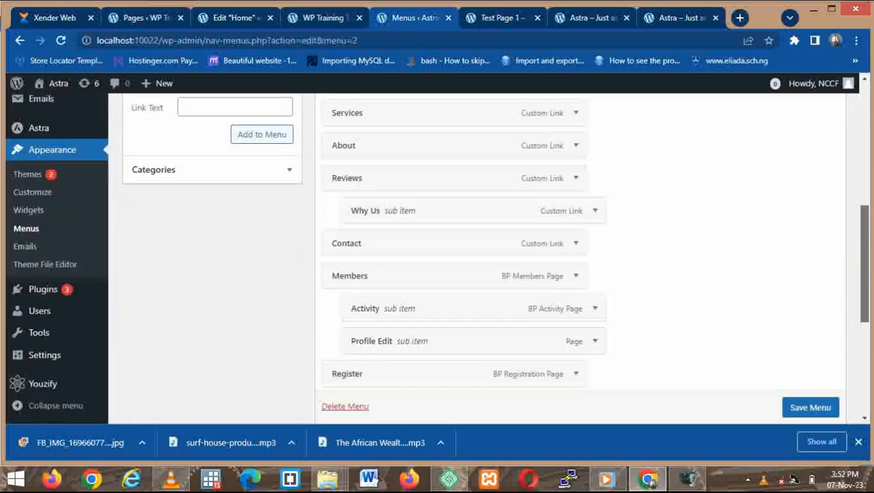
scroll(854, 232, up, 4)
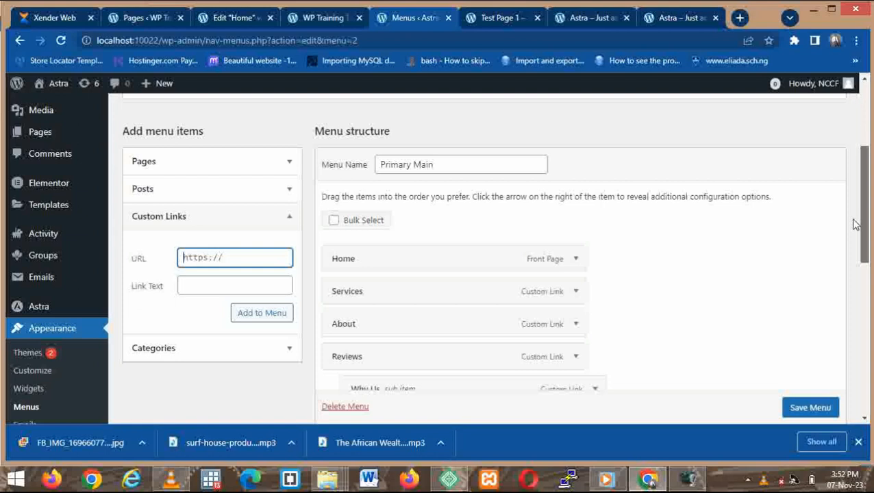
scroll(857, 226, down, 2)
scroll(861, 259, down, 2)
scroll(853, 256, up, 3)
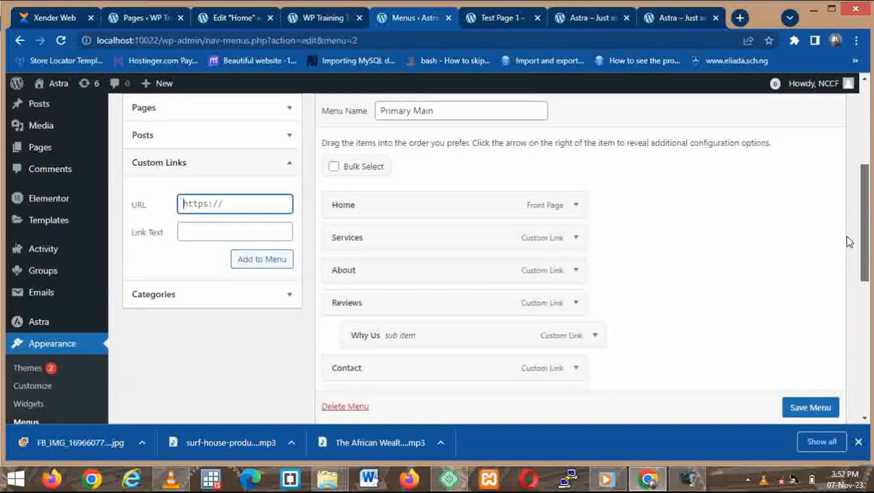